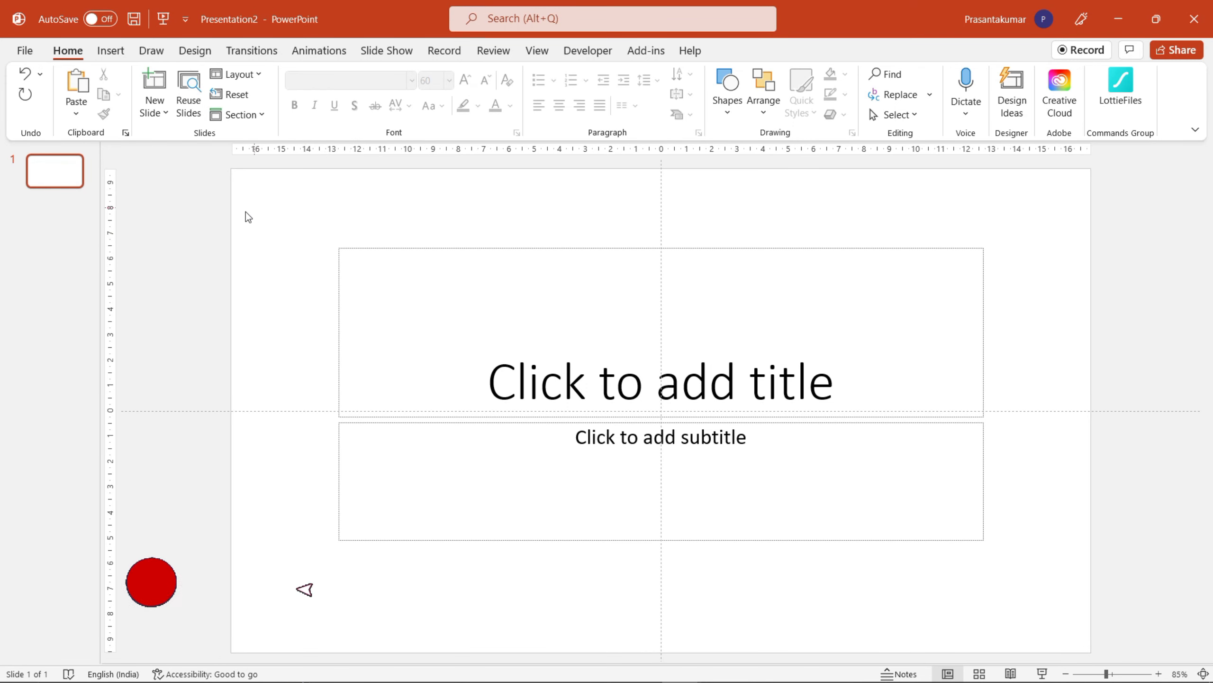
Switch the slide layout to Blank and bring up the Insert Shapes gallery.
right_click(269, 248)
mouse_move(310, 351)
click(476, 526)
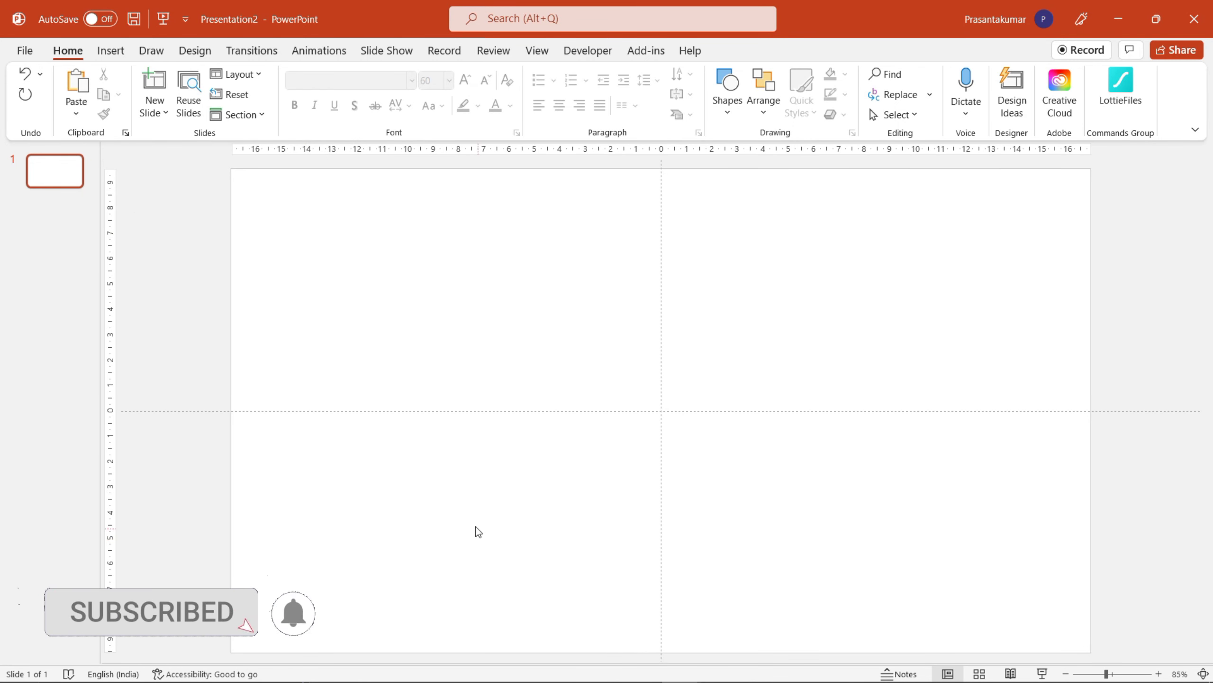
click(119, 53)
click(300, 89)
Draw a tall rounded rectangle, round it into a pill, and set its width to 0.5 cm.
click(317, 268)
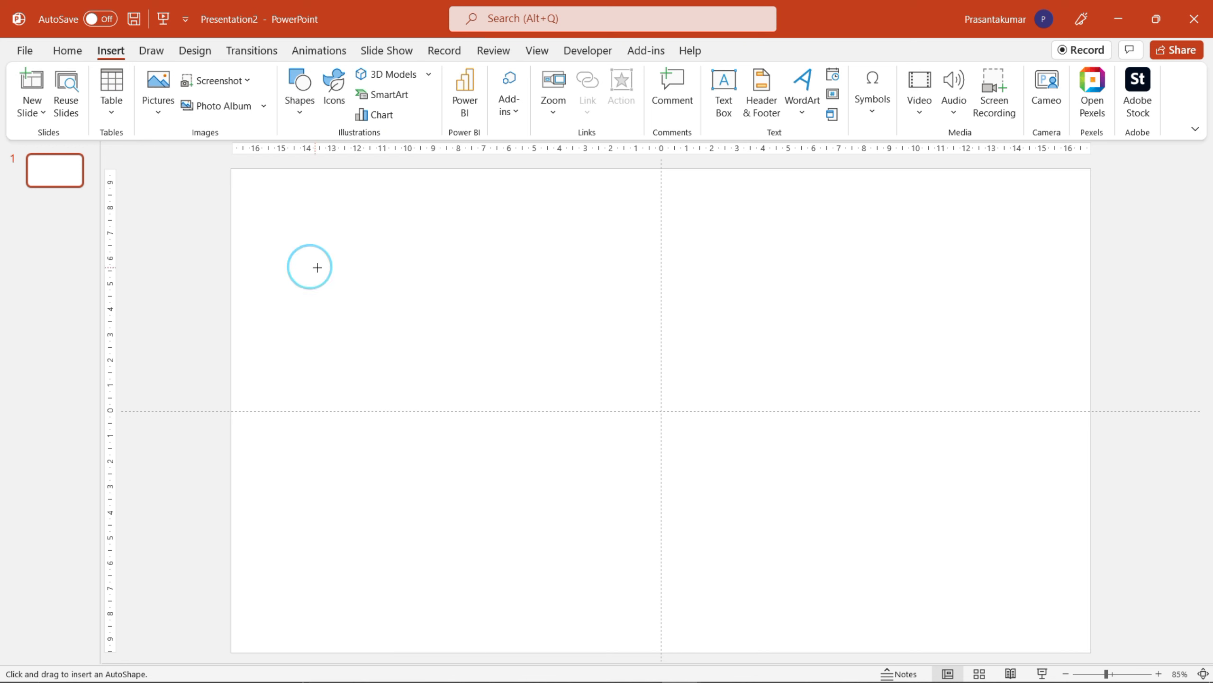
drag(507, 239, 693, 550)
drag(536, 239, 639, 262)
text(5)
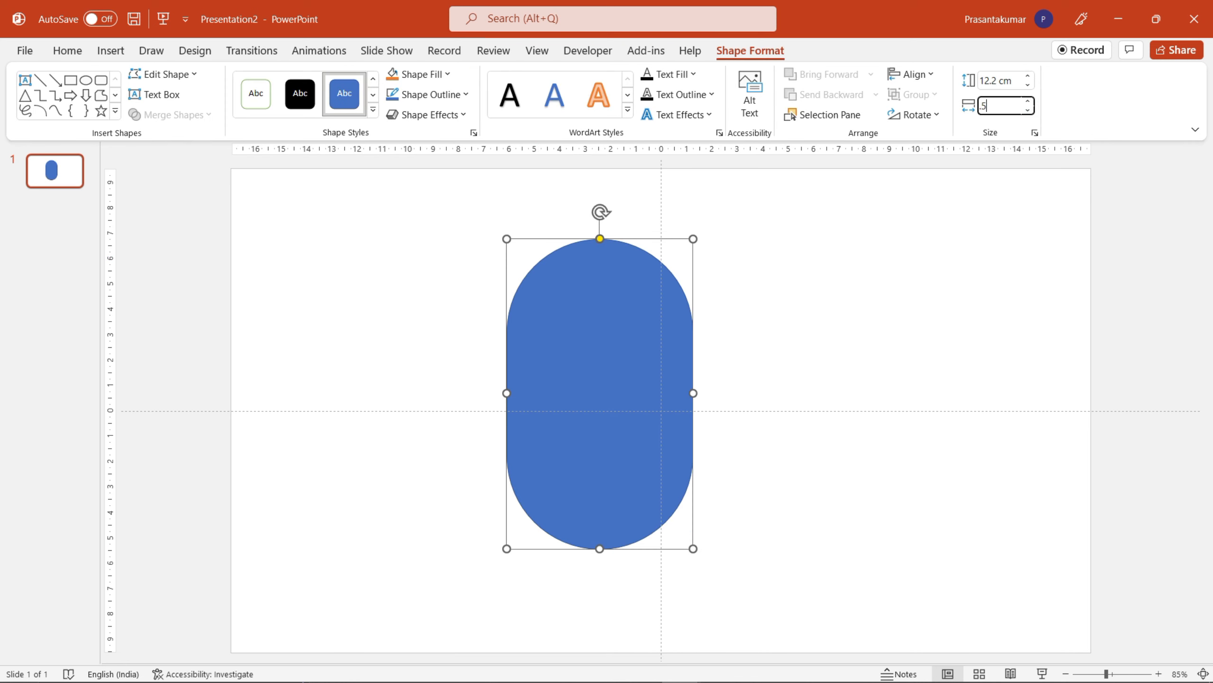
key(Return)
Centre the bar horizontally and vertically on the slide and flip it vertically.
click(929, 75)
click(940, 116)
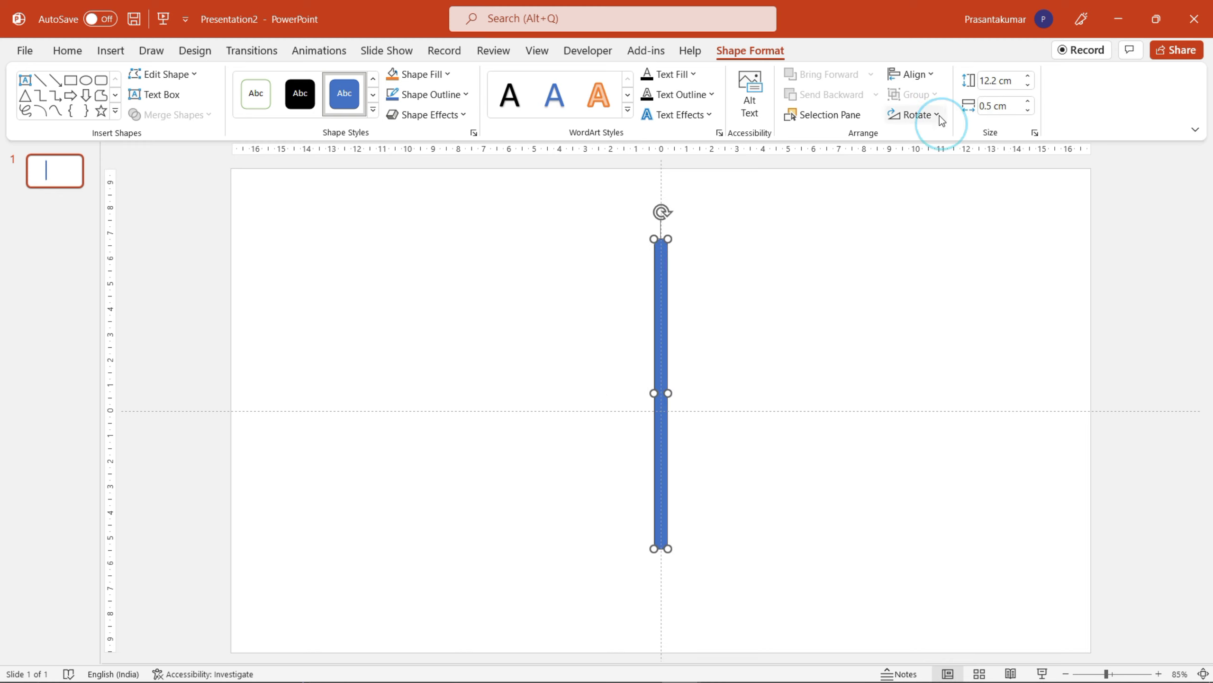
click(924, 76)
click(931, 185)
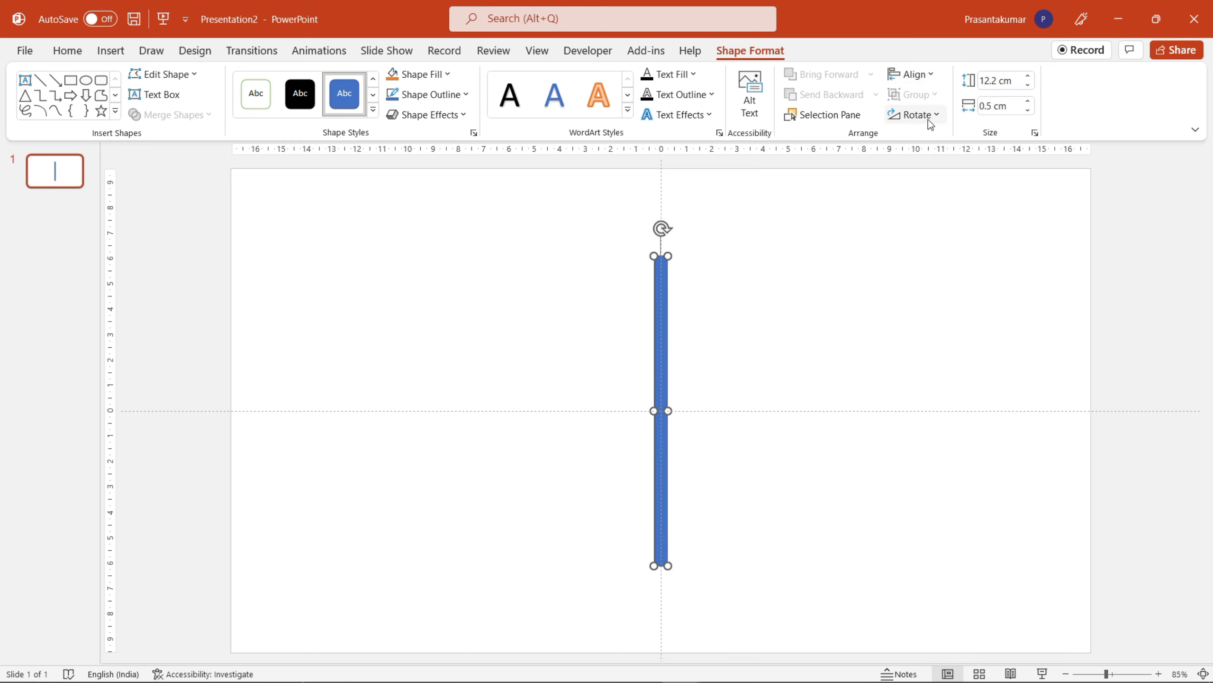
click(930, 123)
click(933, 174)
Reselect the blue bar and show its Shape Format options.
scroll(677, 275, up, 5)
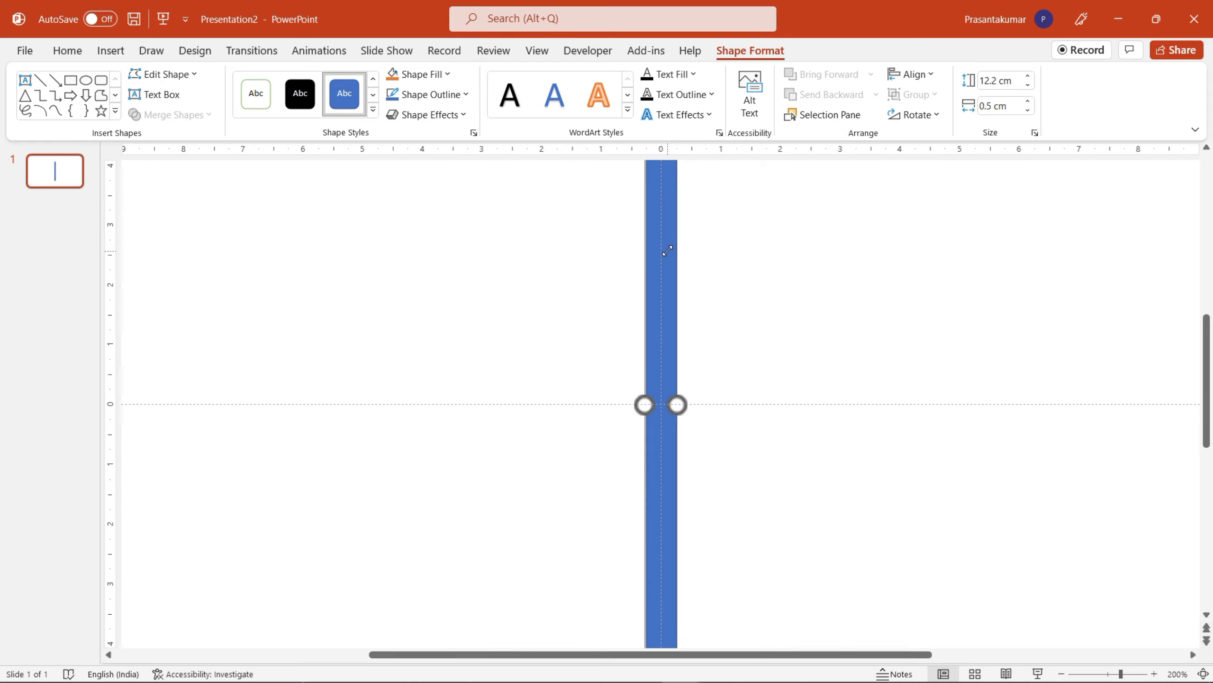
scroll(715, 264, up, 3)
click(639, 307)
scroll(712, 305, down, 5)
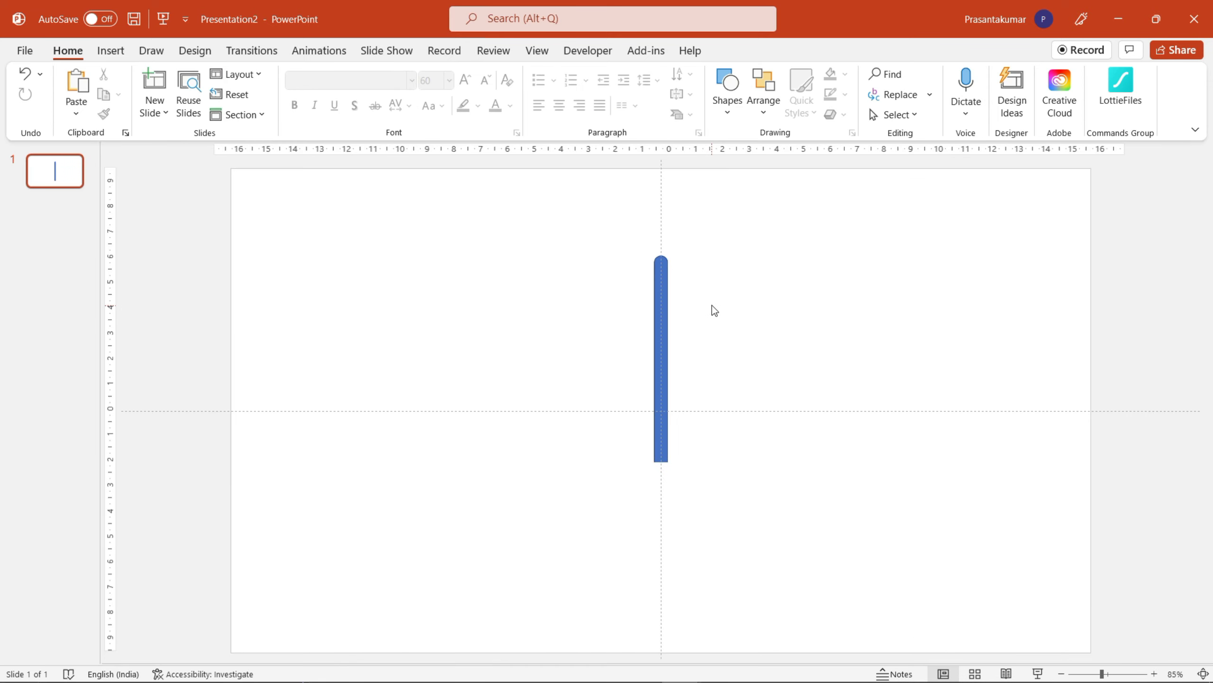
click(662, 363)
click(750, 51)
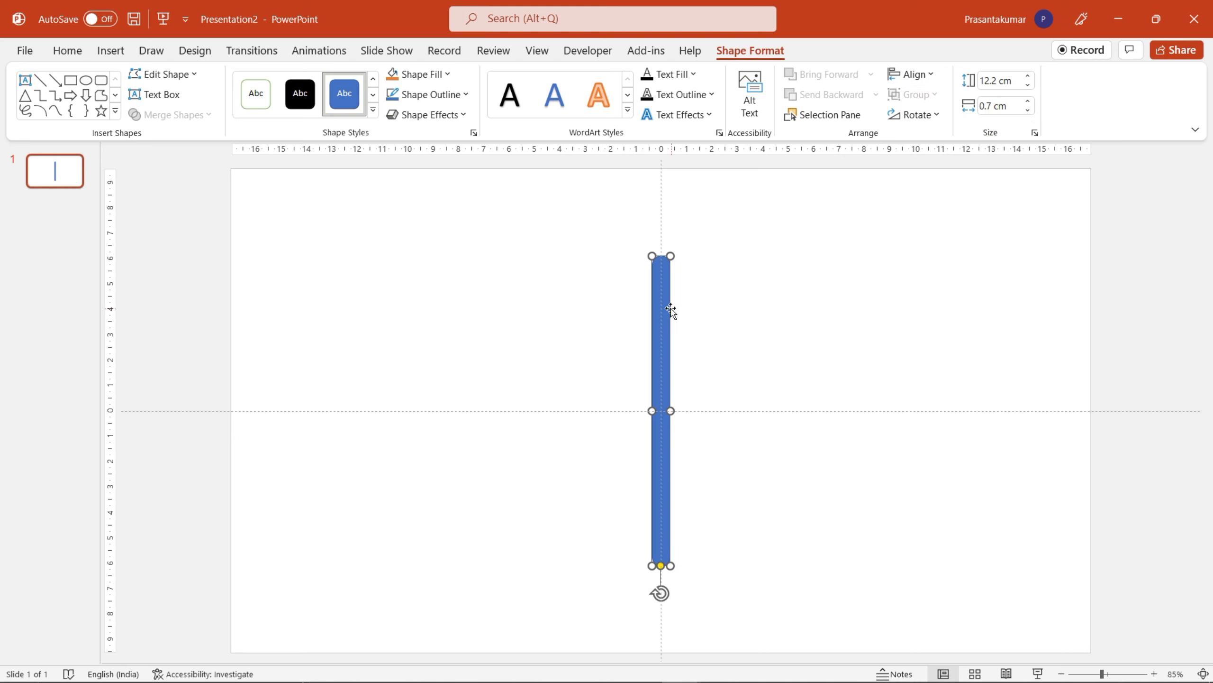
Copy the bar with right-drags until seven bars stand across the slide.
mouse_move(671, 311)
mouse_down()
mouse_move(860, 353)
mouse_move(892, 344)
mouse_up()
click(814, 364)
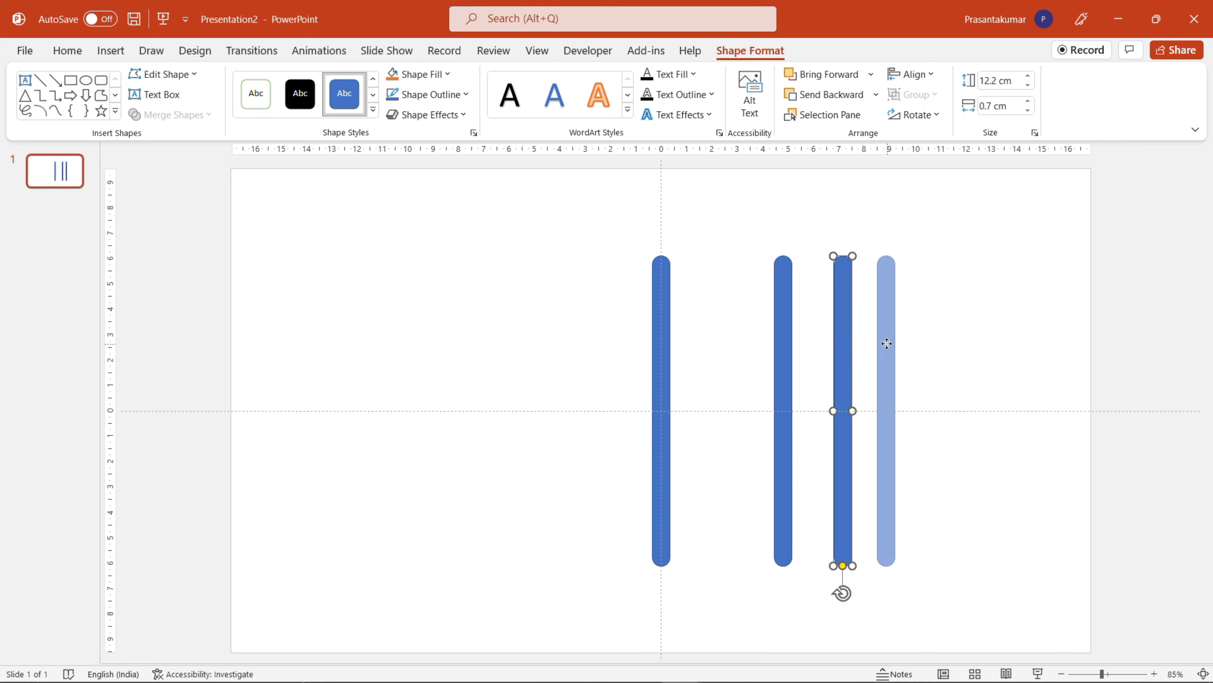
drag(664, 382, 509, 393)
click(549, 415)
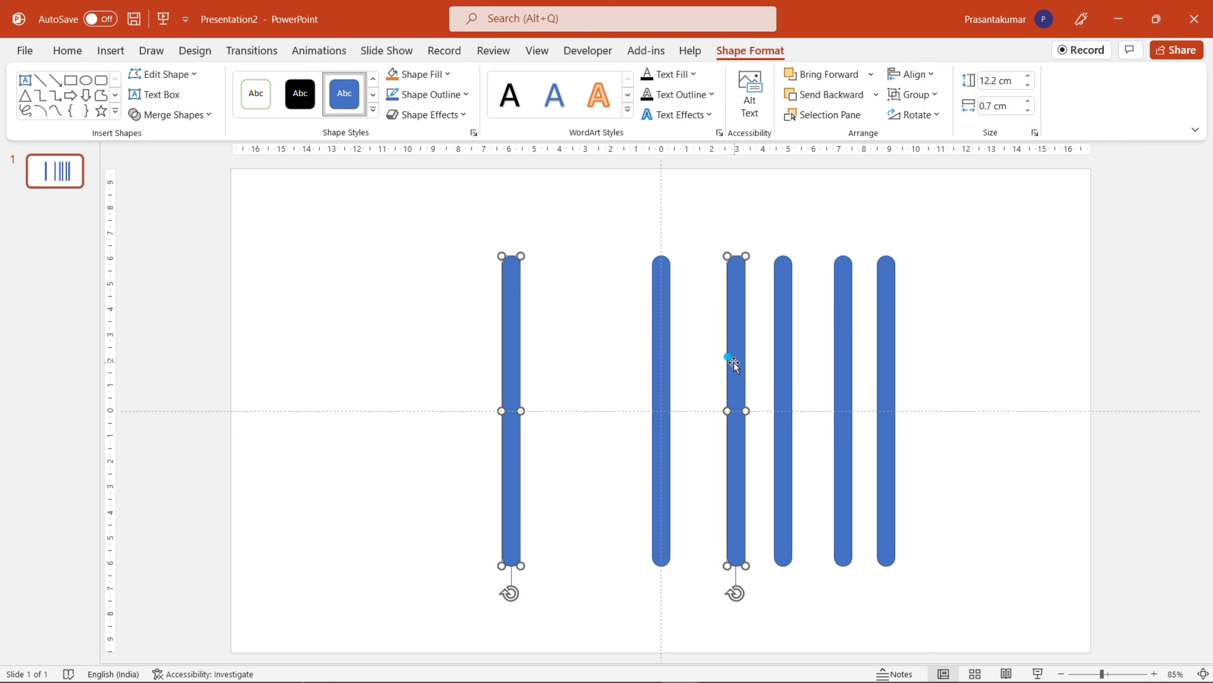
click(735, 364)
drag(732, 340, 594, 348)
mouse_move(593, 390)
mouse_down()
mouse_move(420, 363)
mouse_move(393, 382)
mouse_up()
click(480, 395)
click(886, 359)
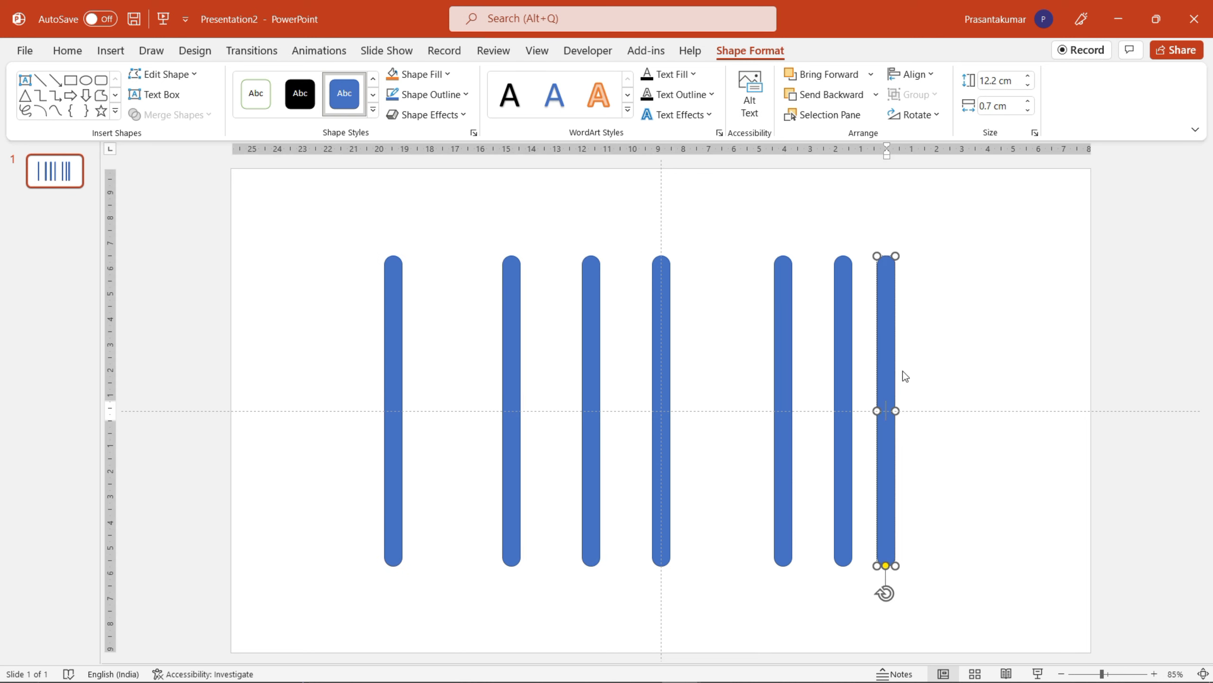
drag(889, 374, 944, 367)
Select all seven bars and distribute them evenly horizontally.
key(ctrl+a)
click(912, 74)
click(912, 74)
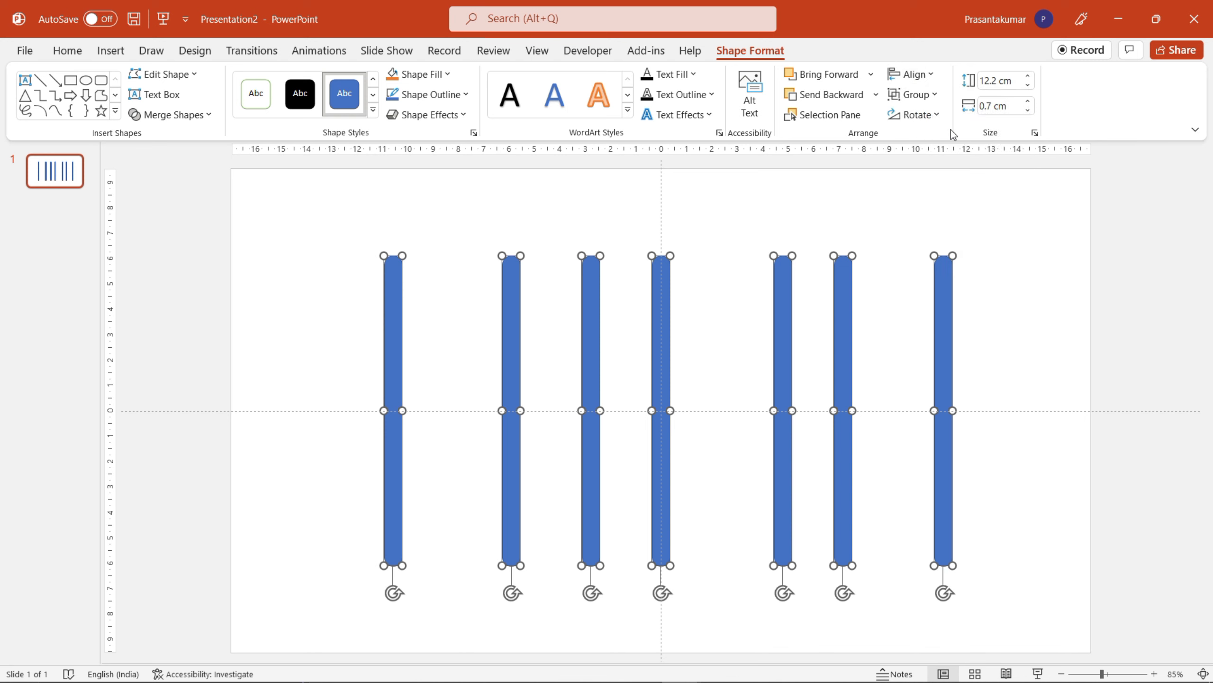
click(913, 74)
click(970, 235)
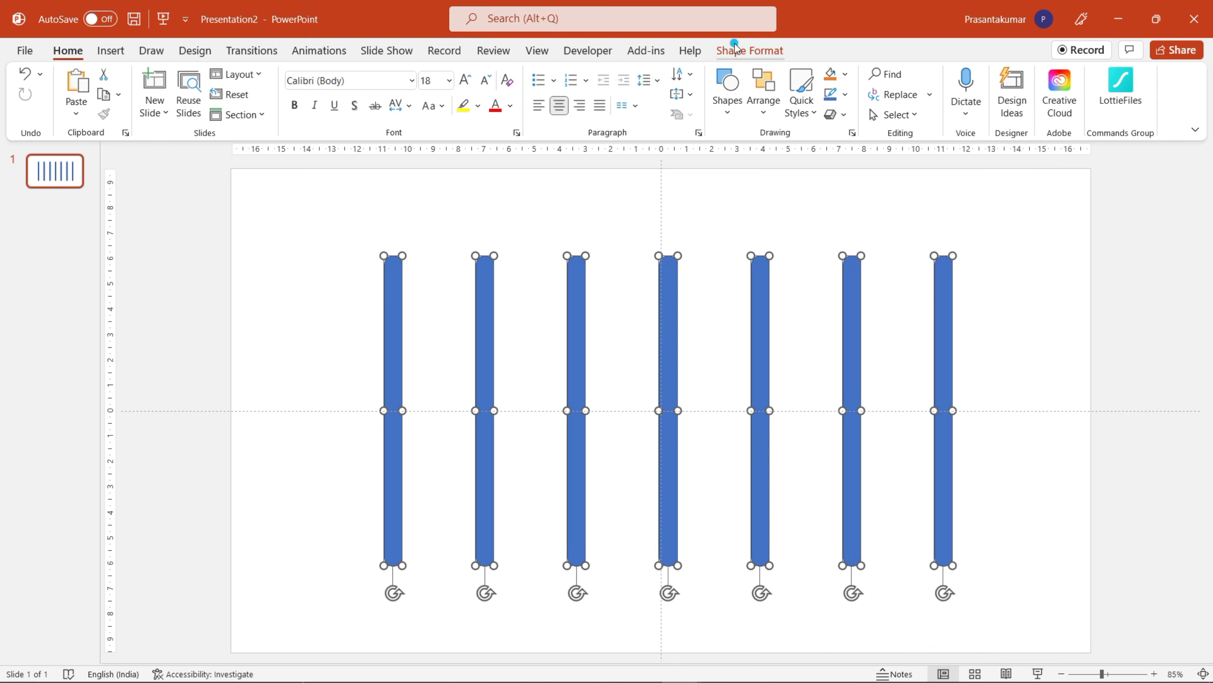
Remove the outline from the bars and group all seven into one object.
click(750, 50)
click(430, 95)
click(399, 267)
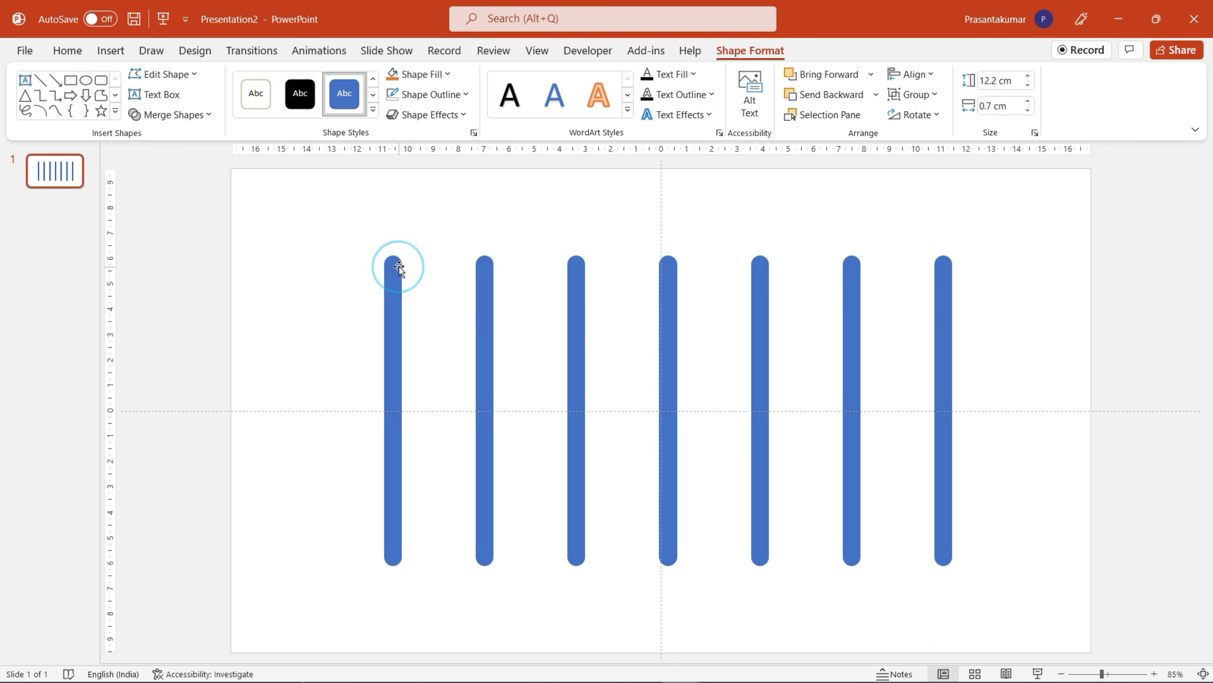
click(932, 101)
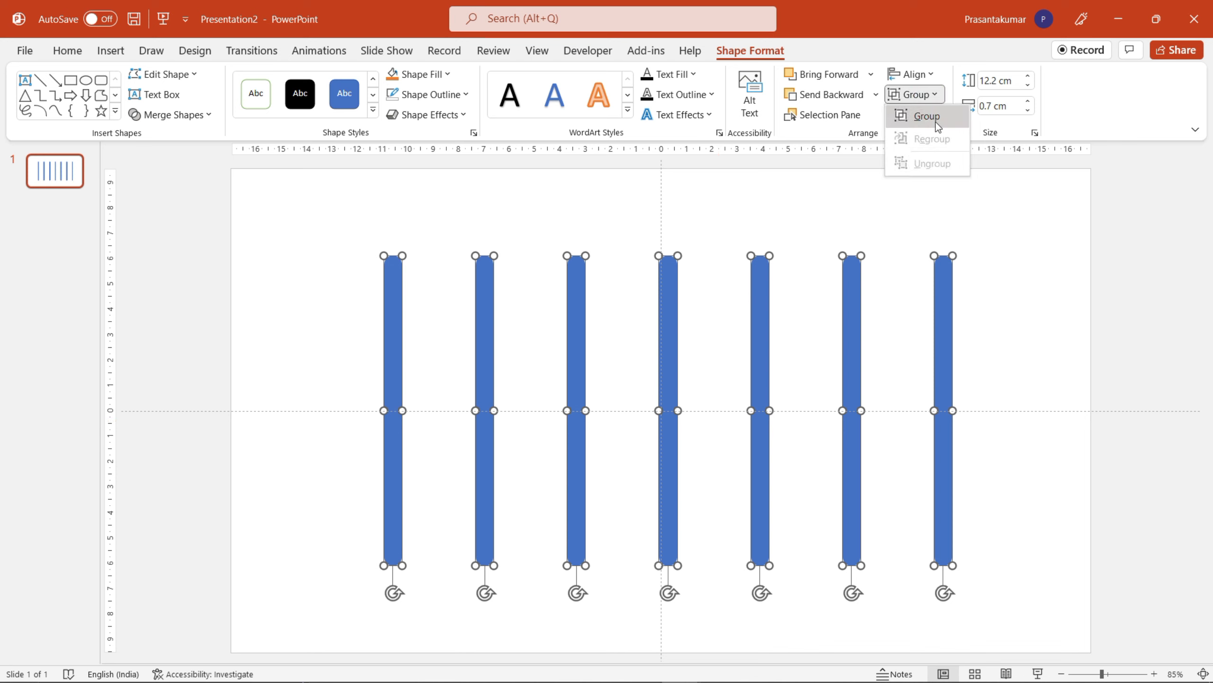
click(935, 120)
click(927, 197)
click(945, 308)
Copy one bar, paste a duplicate, and rotate it 90° right so it lies horizontal.
click(945, 308)
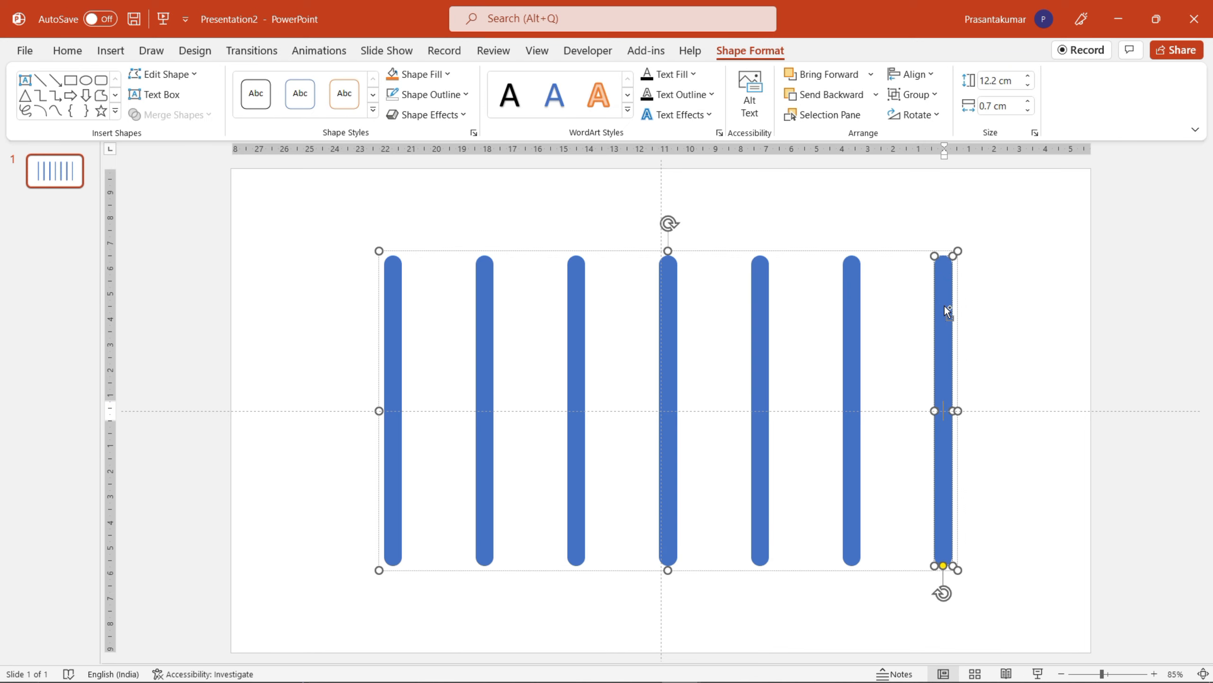
right_click(944, 305)
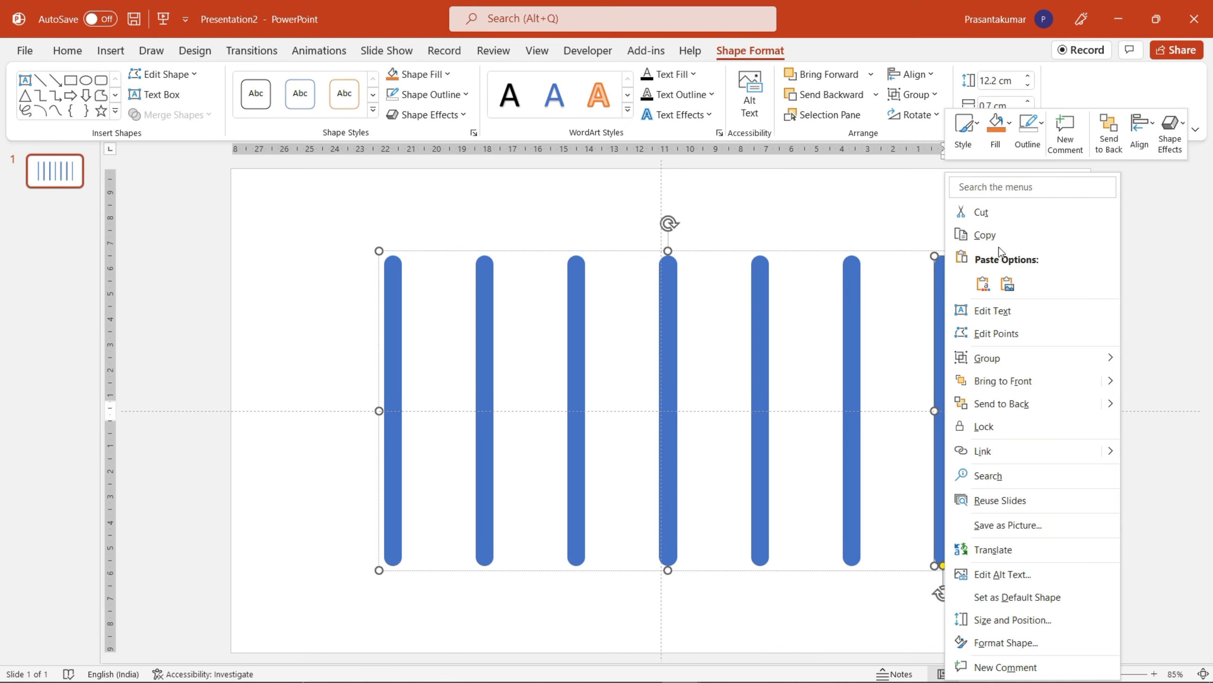
click(985, 234)
click(920, 219)
right_click(920, 218)
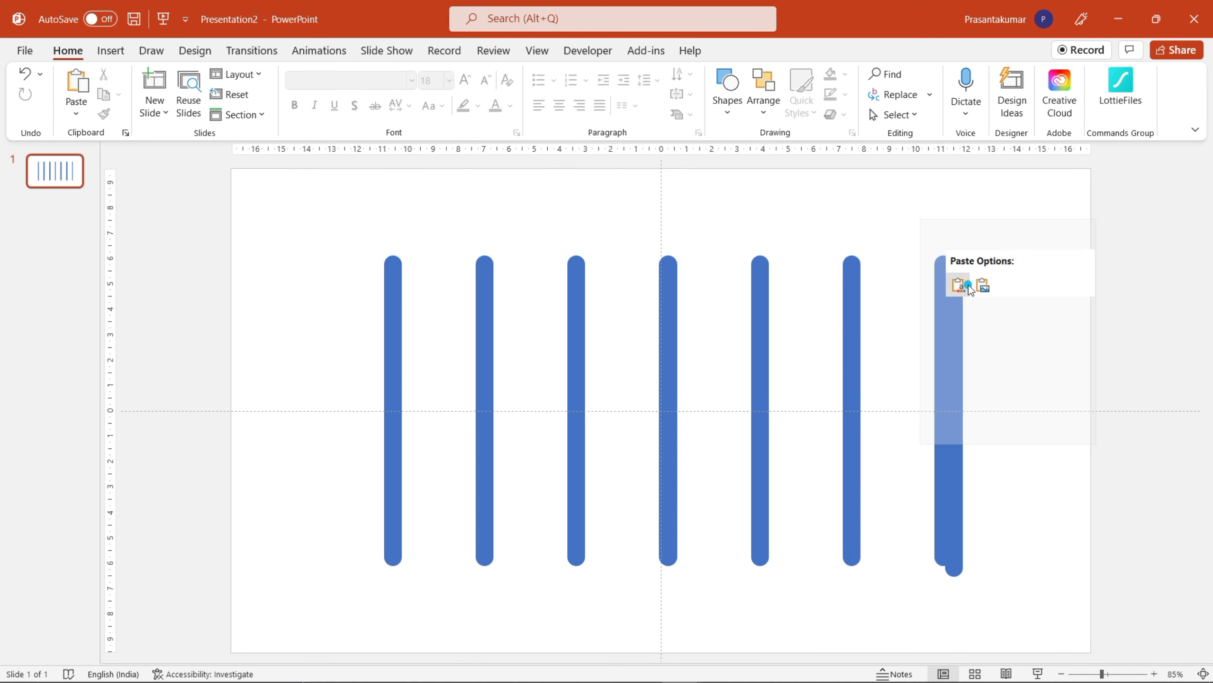
click(969, 289)
drag(951, 345, 997, 325)
click(932, 115)
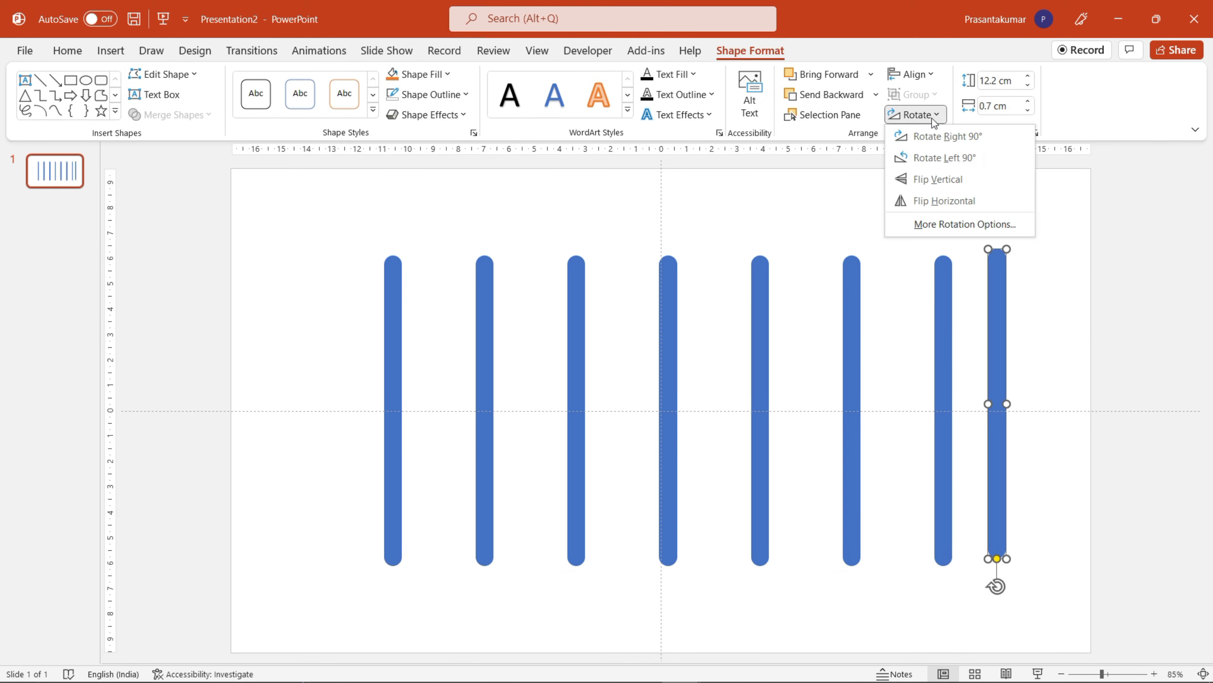
click(945, 157)
Centre the horizontal bar below the row, stretch it to 30.18 cm and make it 0.8 cm thick.
drag(1040, 406, 734, 592)
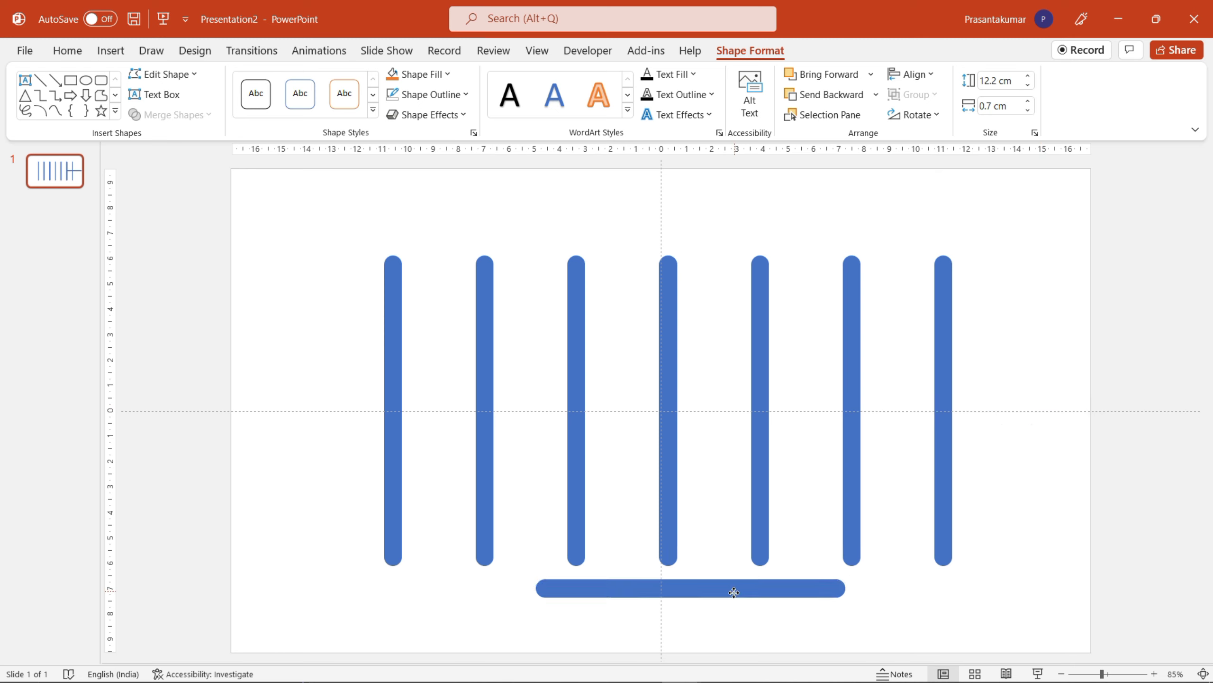
click(933, 74)
click(942, 121)
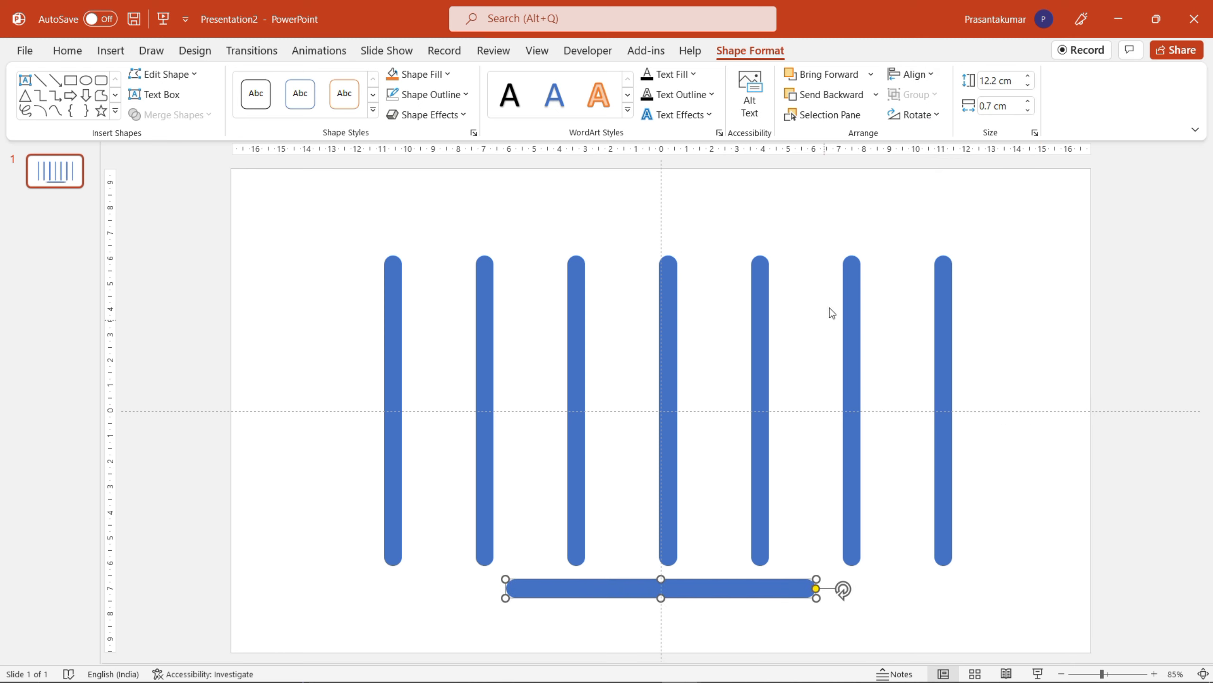
drag(506, 593, 303, 607)
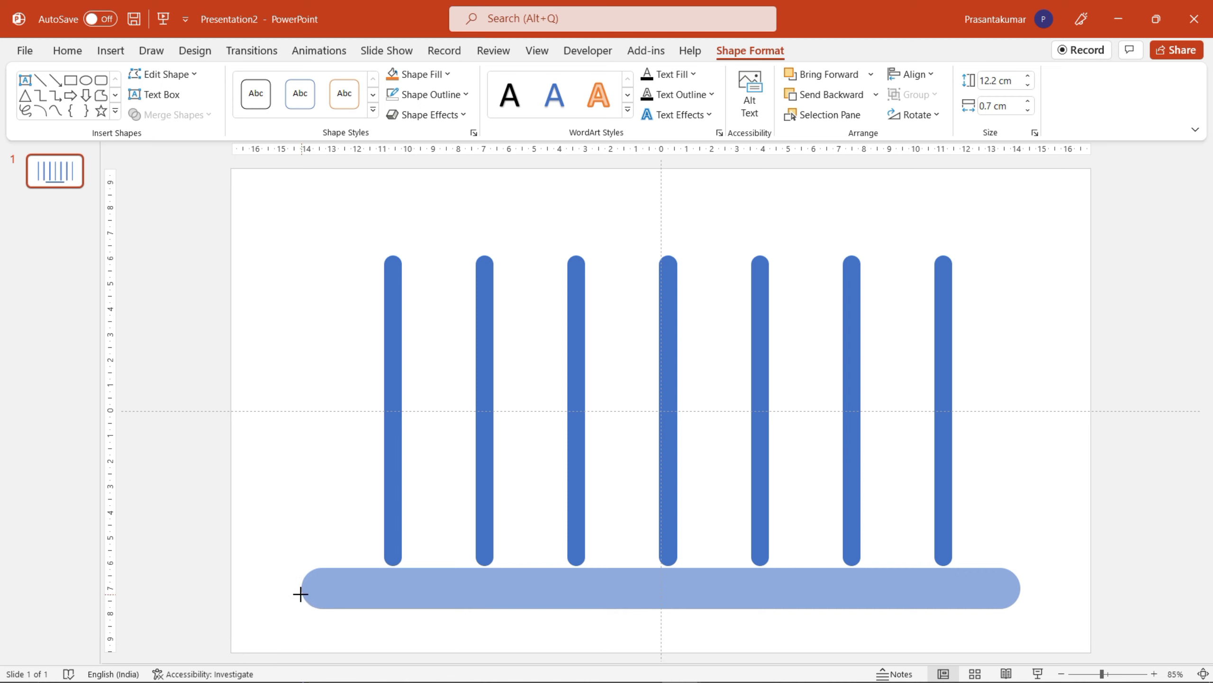
drag(303, 592, 277, 591)
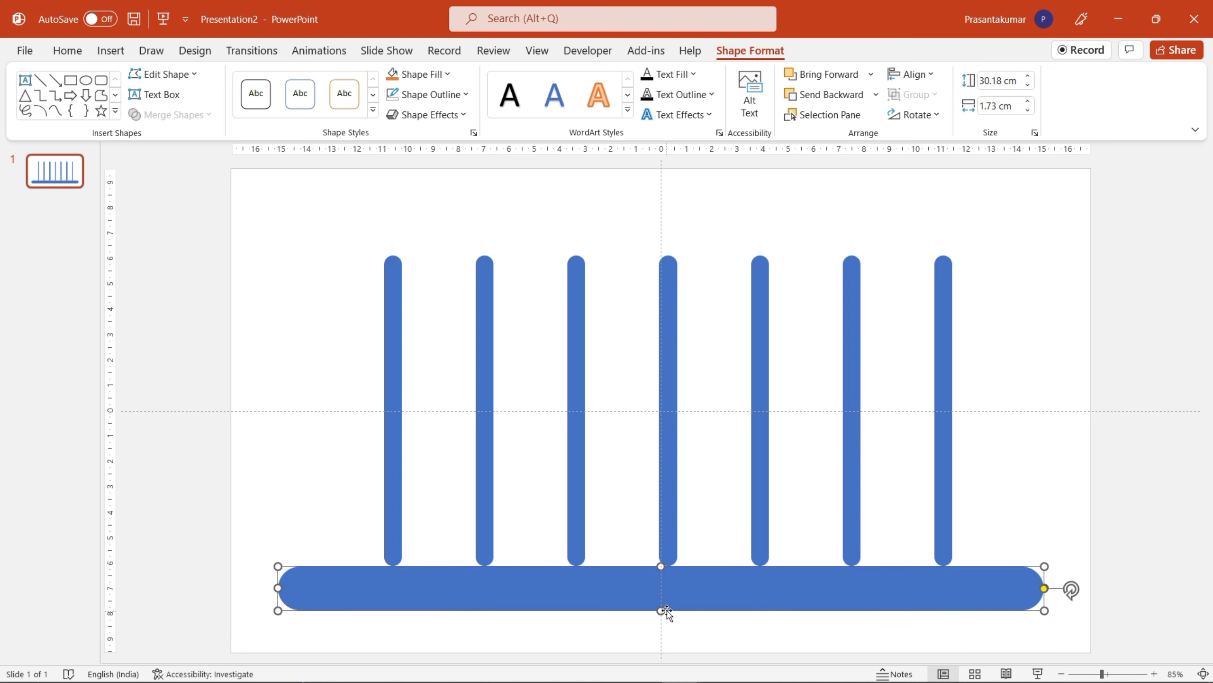
drag(661, 568, 661, 597)
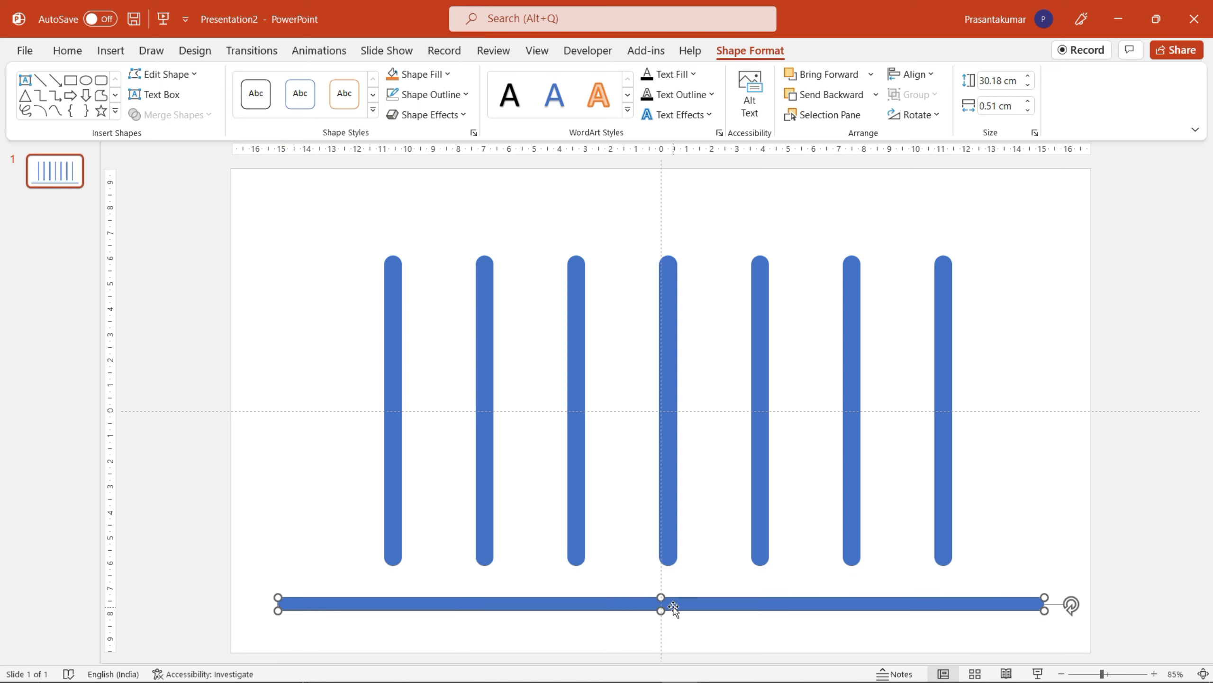
click(922, 80)
click(916, 119)
key(Up)
key(Up)
key(Up)
key(Up)
key(Up)
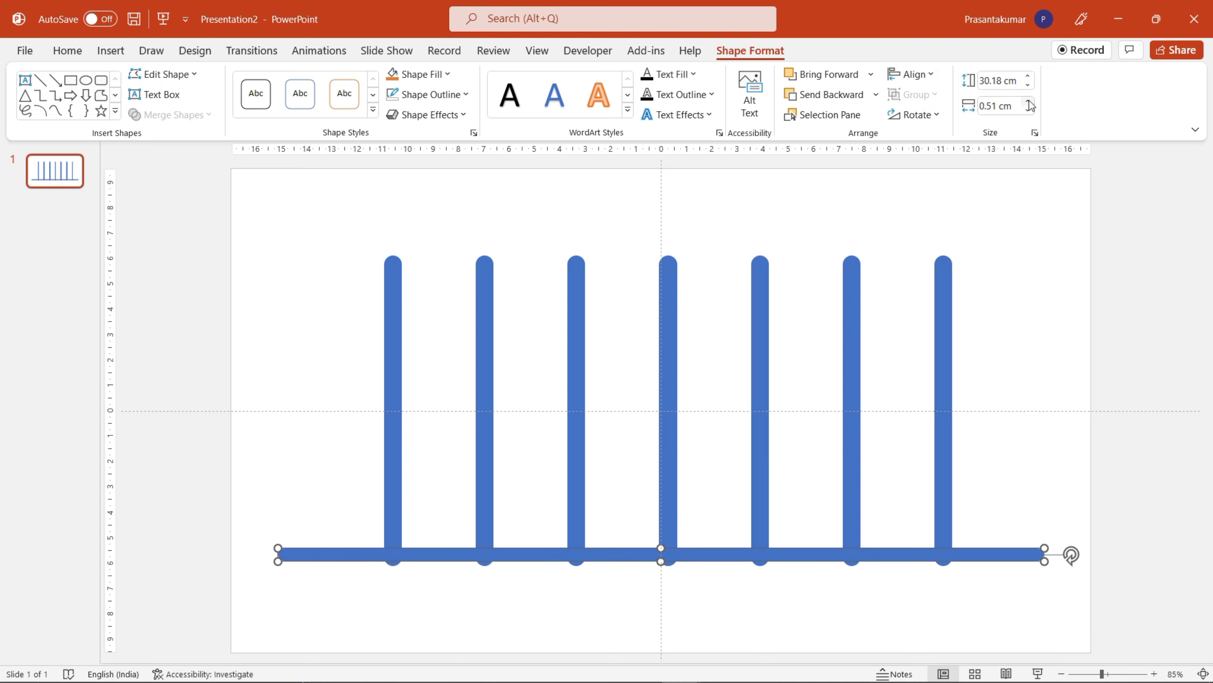
click(1029, 103)
click(1029, 103)
click(1029, 102)
key(Down)
key(Down)
key(Down)
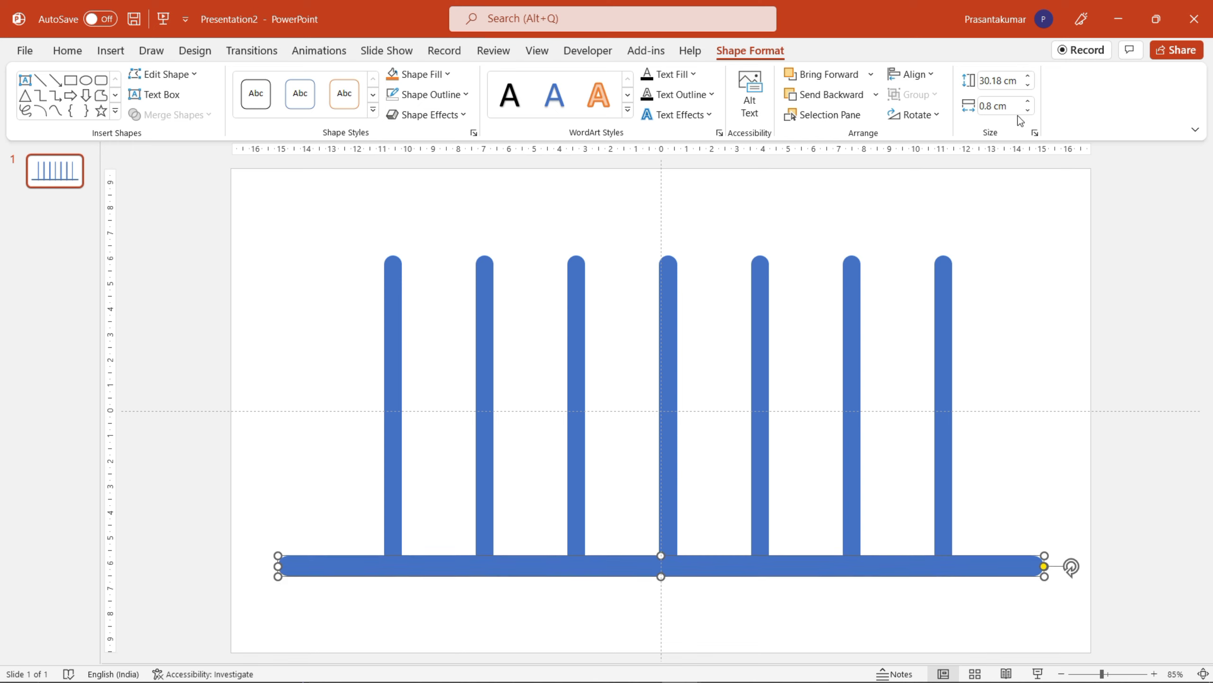
click(999, 246)
Fill the baseline bar with black.
click(972, 568)
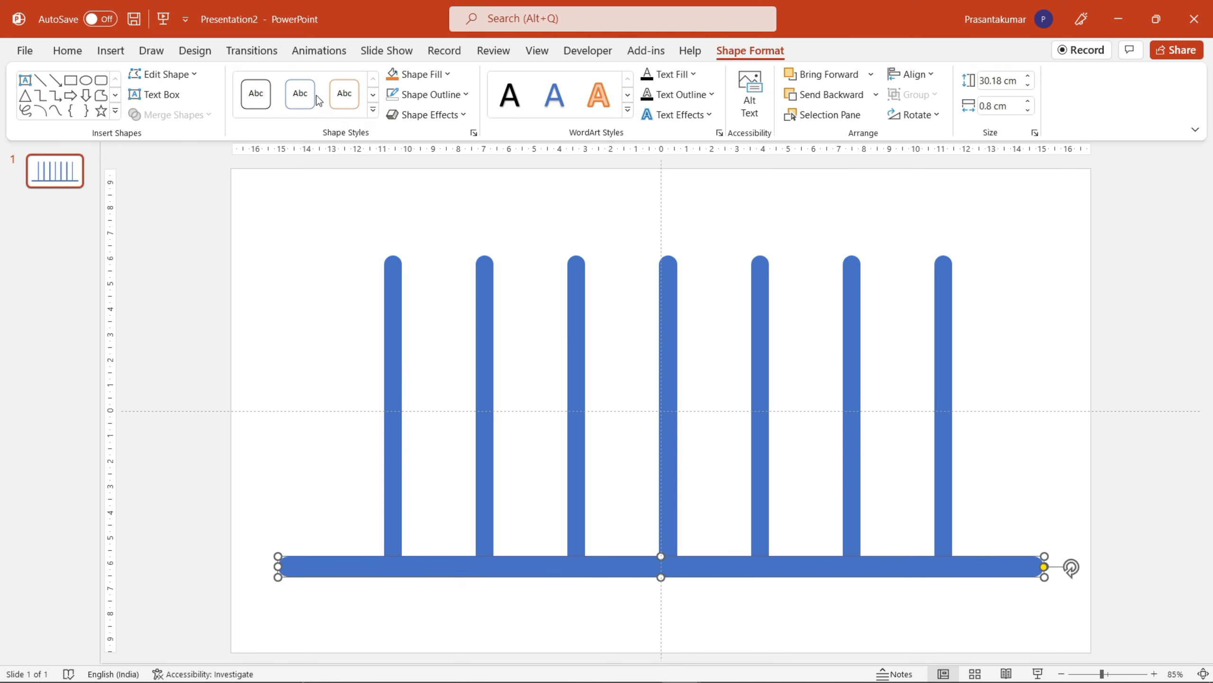
click(411, 76)
click(408, 114)
click(717, 230)
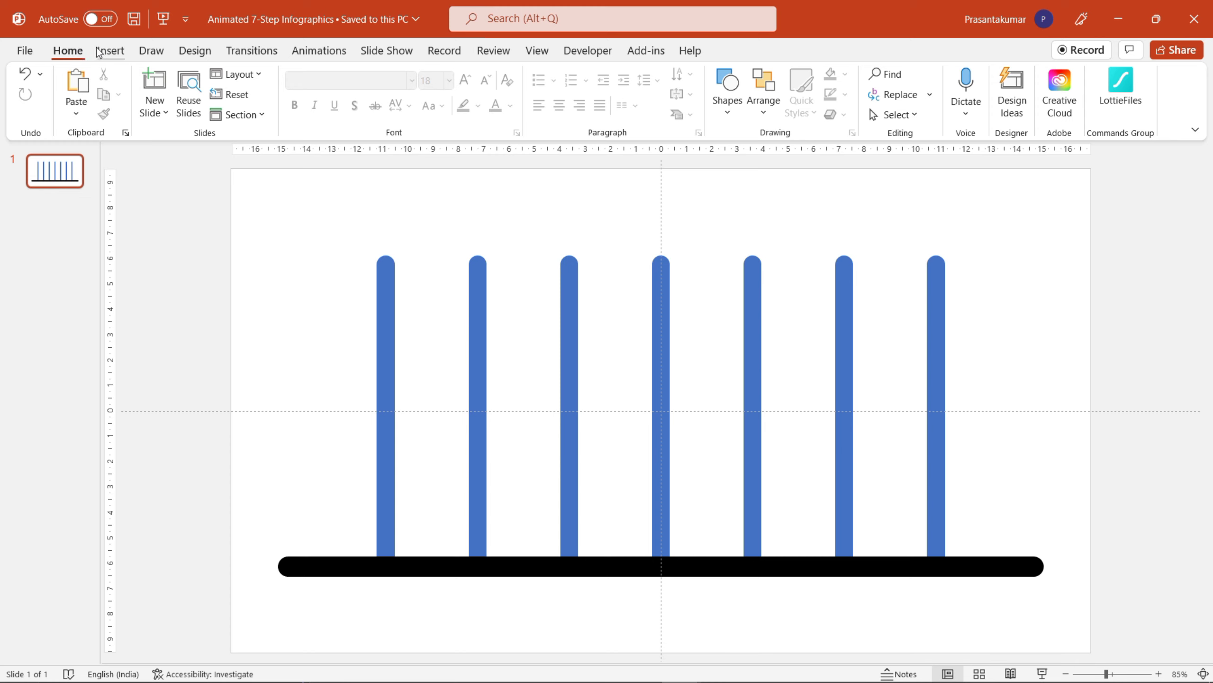
click(110, 50)
Draw an oval and size it to a 2 × 2 cm circle.
click(299, 100)
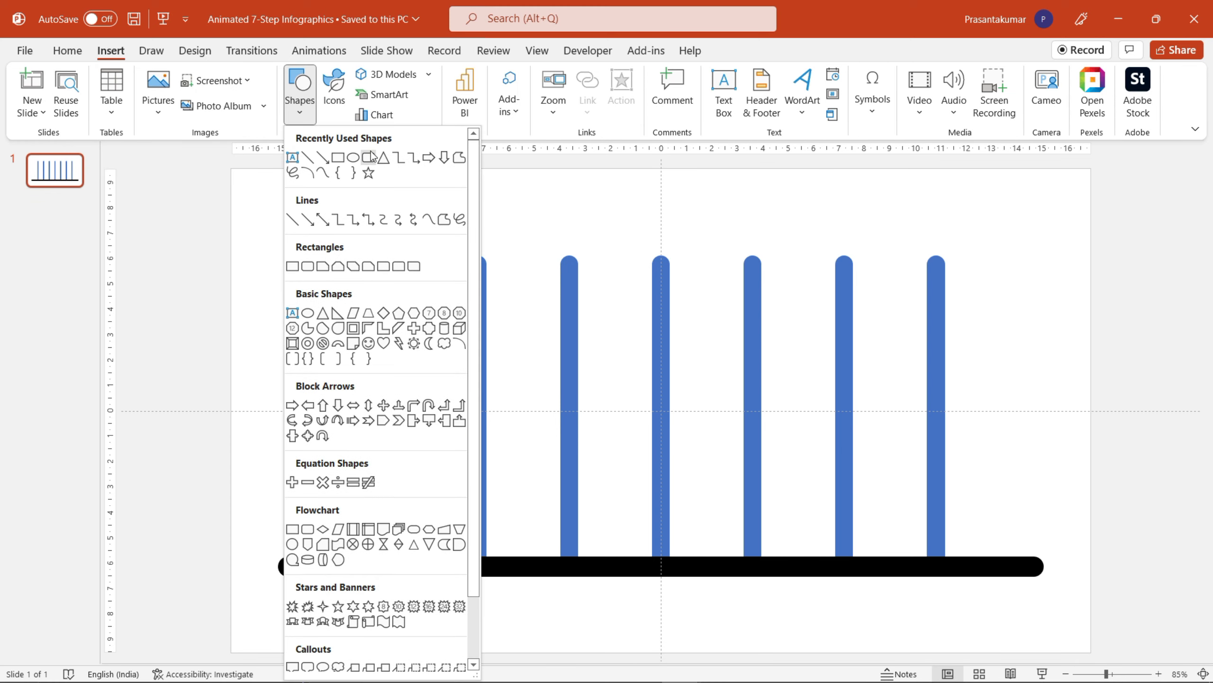
click(353, 159)
drag(714, 255, 714, 269)
text(2)
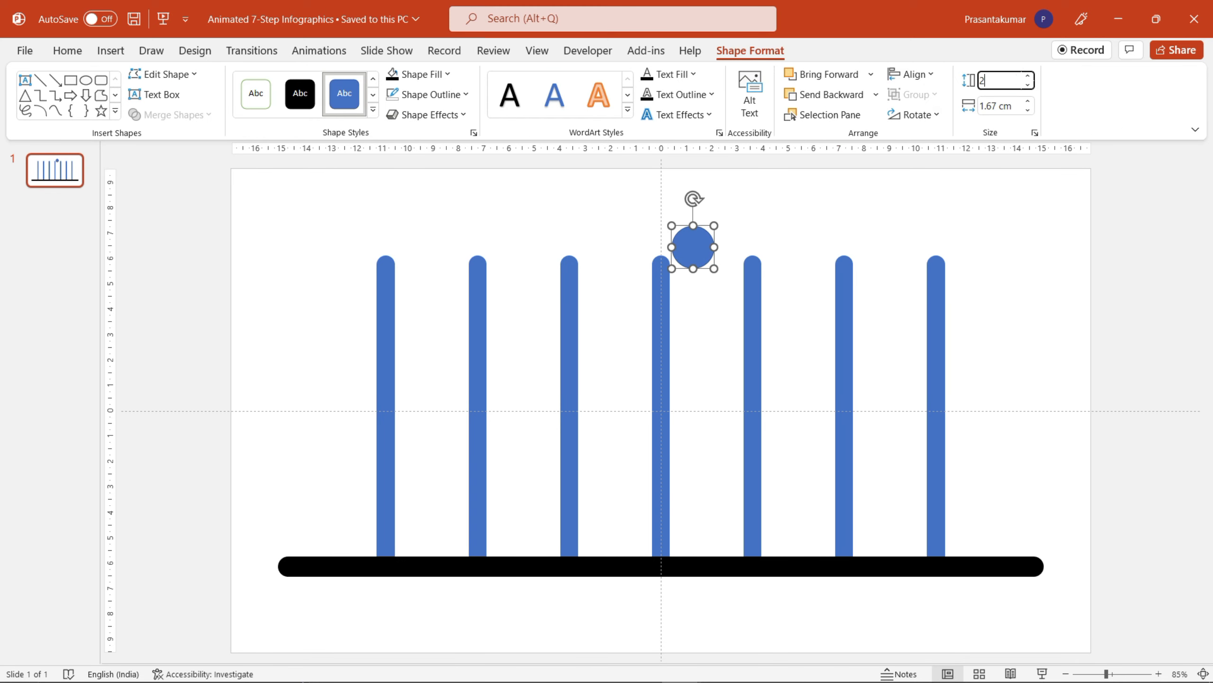
key(Return)
text(2)
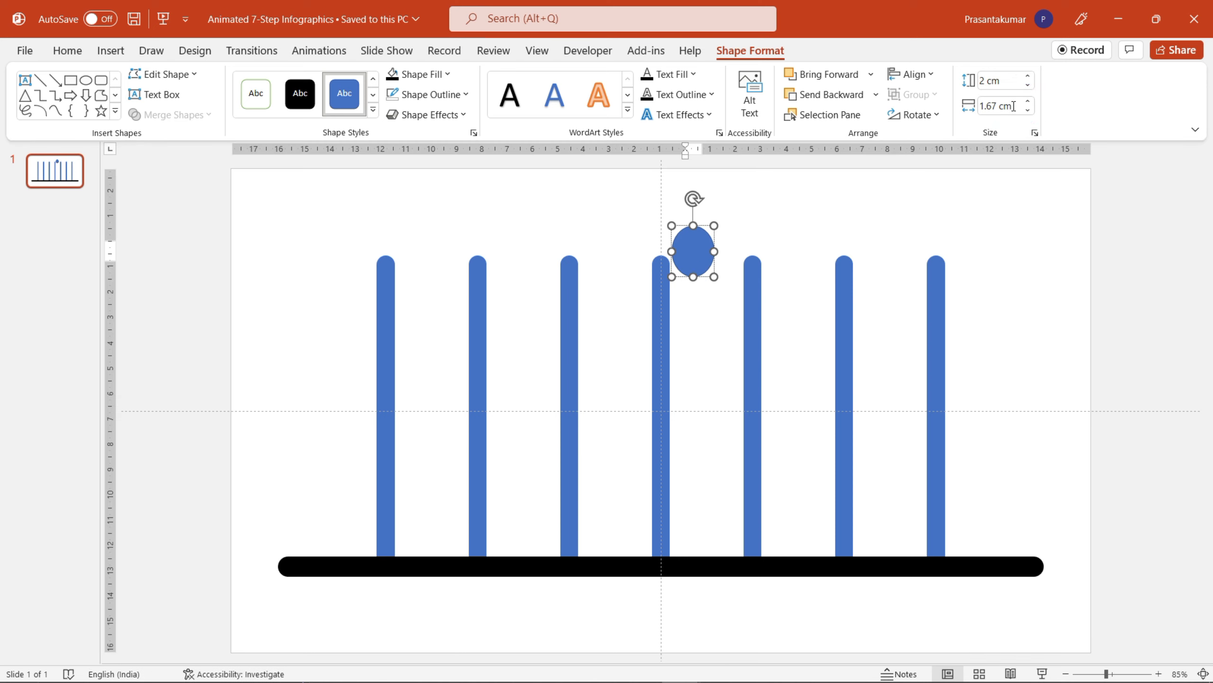
text(2)
key(Return)
Centre the circle horizontally and vertically on the slide.
click(913, 74)
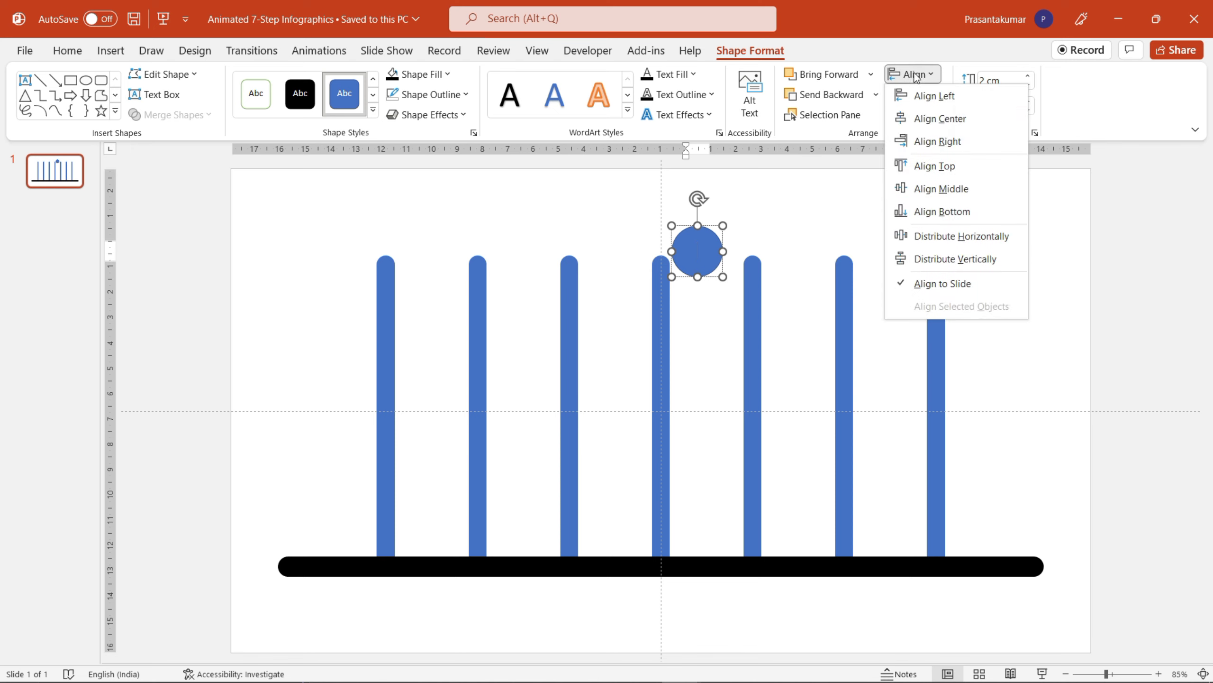
click(922, 119)
click(912, 74)
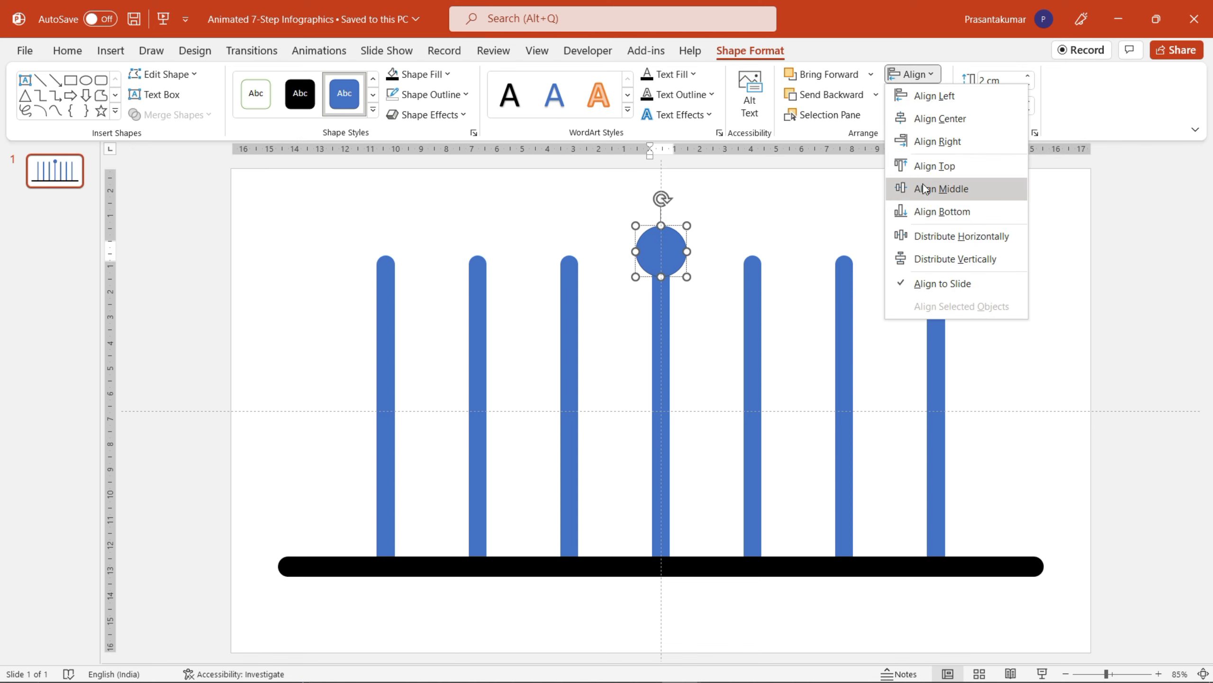
click(940, 188)
Fill the circle white and give it a solid 2.5 pt blue outline.
click(447, 74)
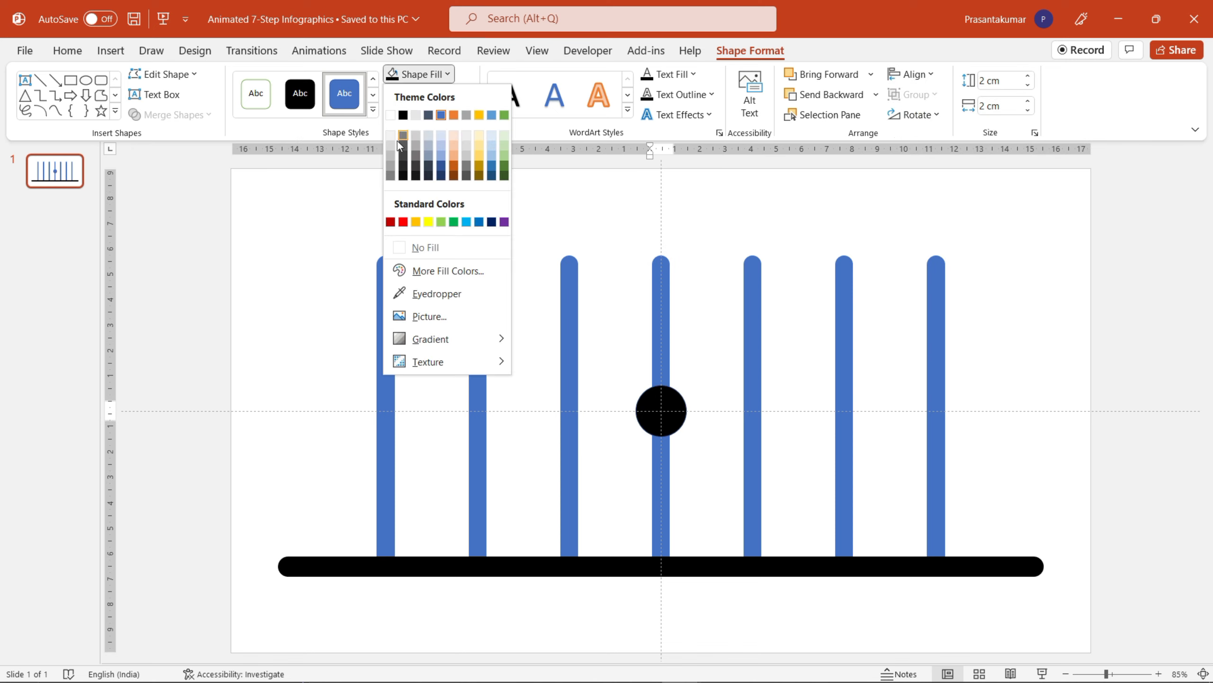
click(391, 116)
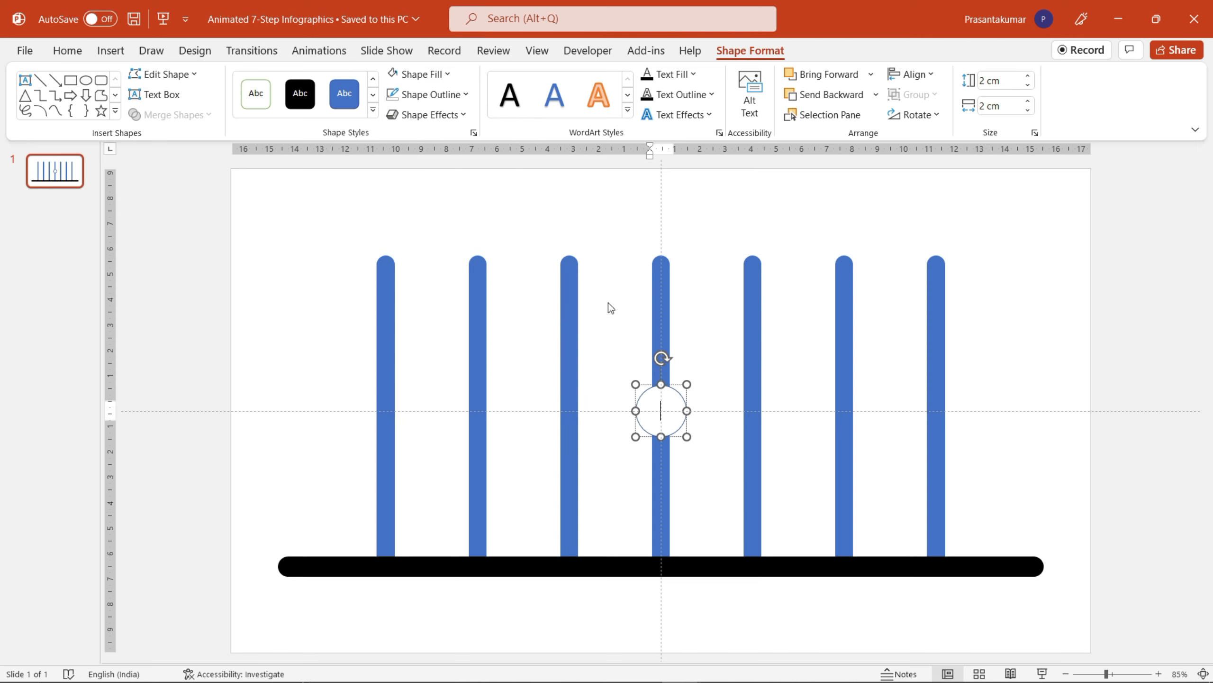
click(472, 134)
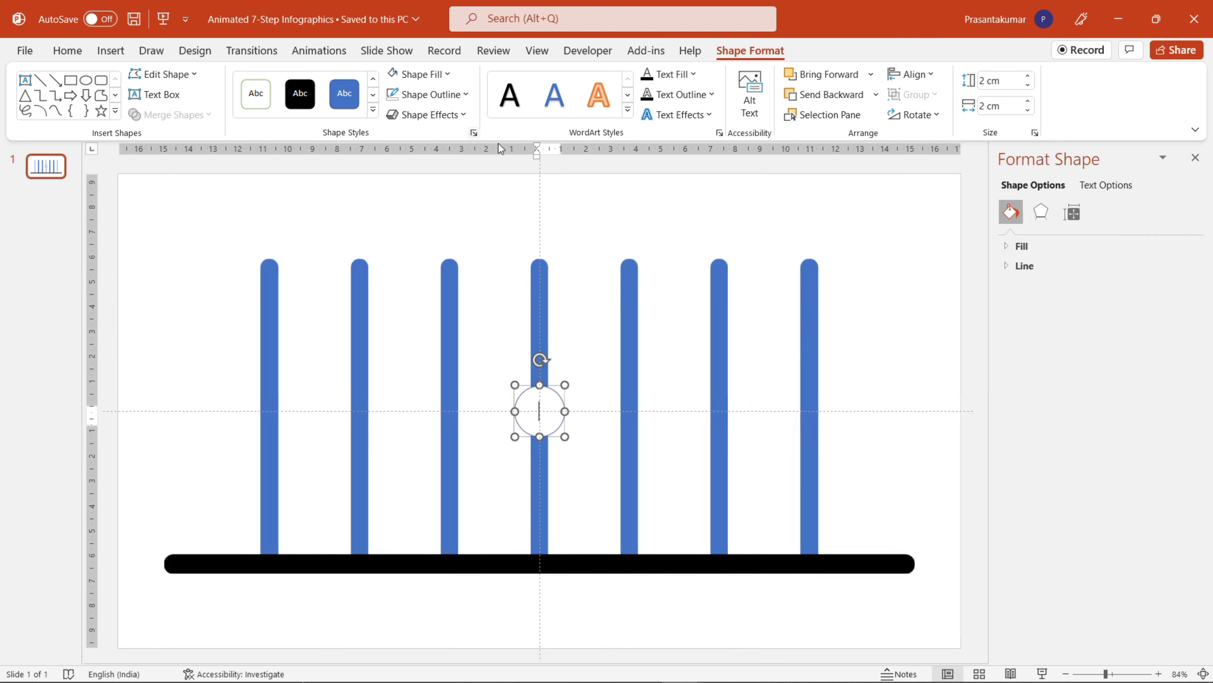
click(1045, 266)
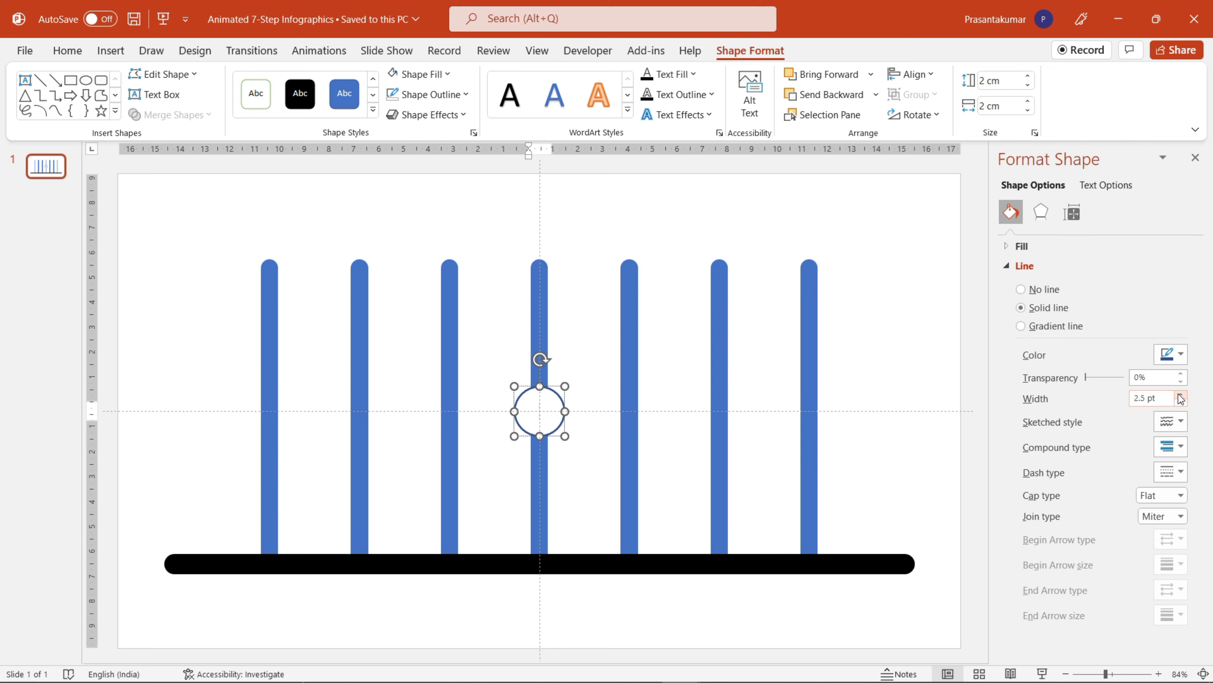
click(823, 300)
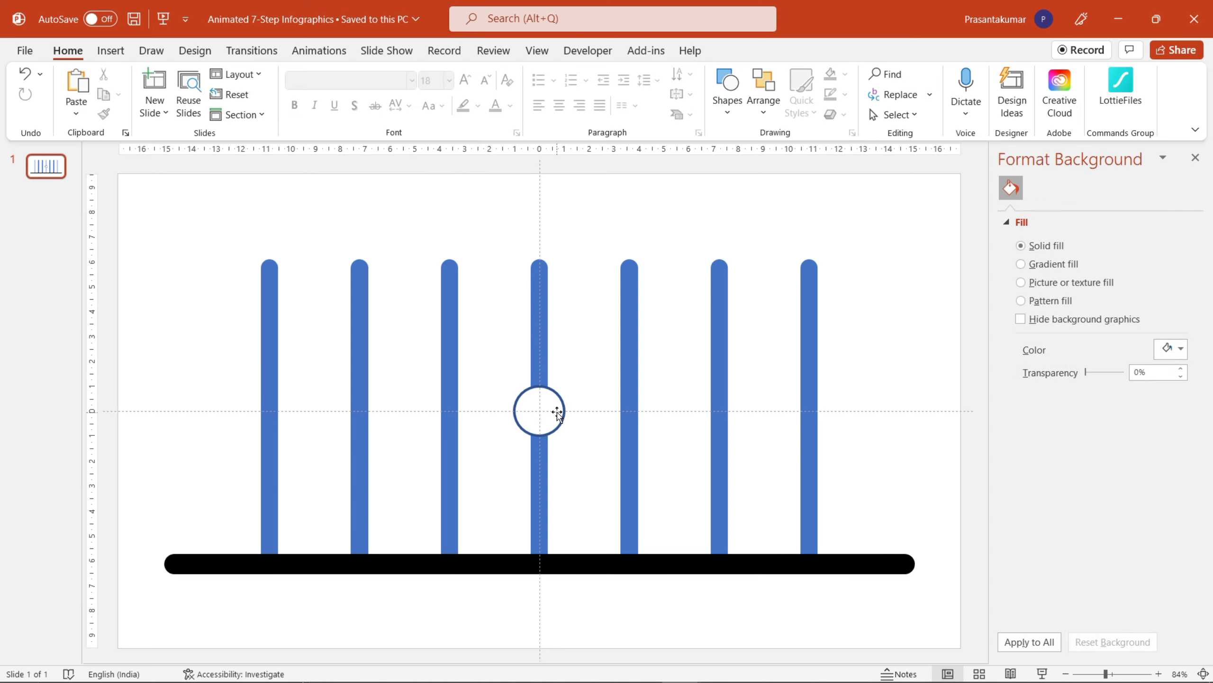
click(108, 50)
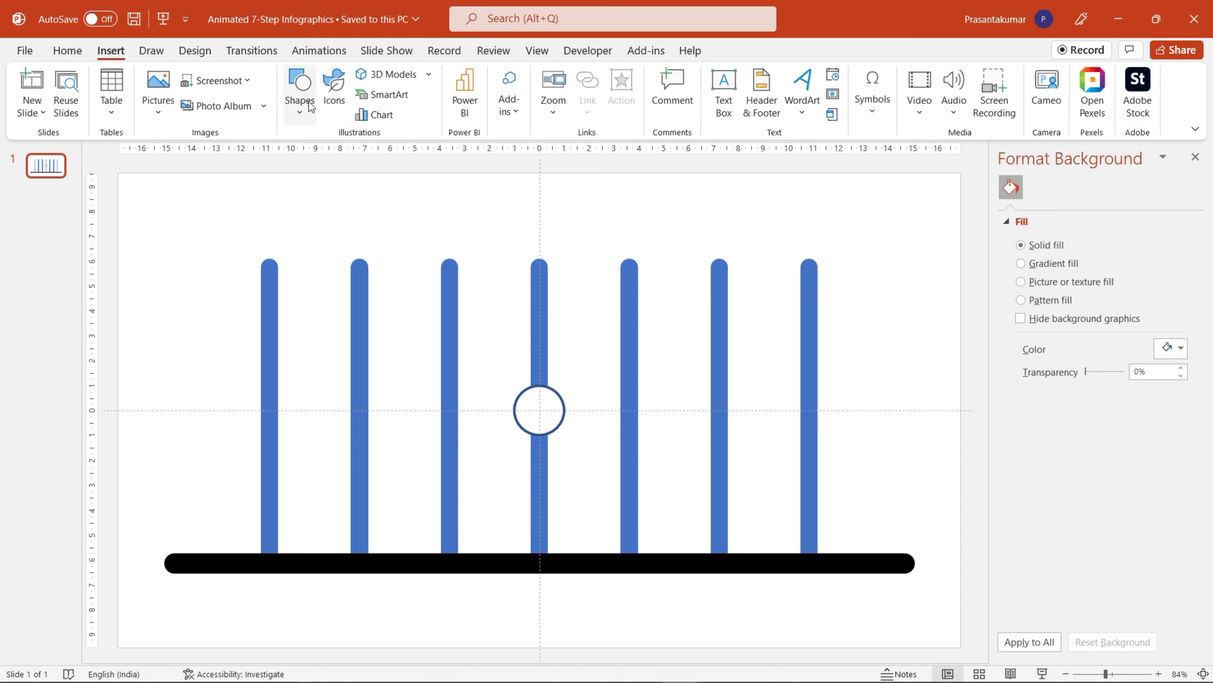
Insert envelope, calculator, bar chart, gear and magnifier icons from the icon library.
click(329, 101)
click(541, 375)
text(mail)
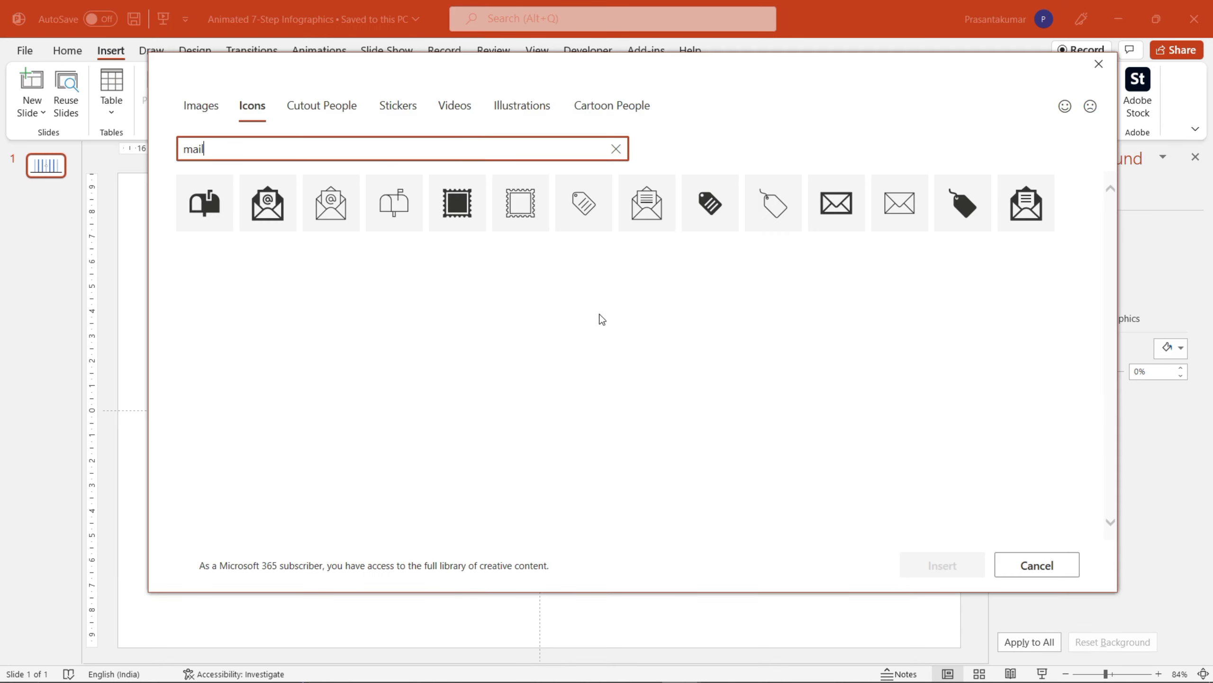
click(852, 210)
text(calculator)
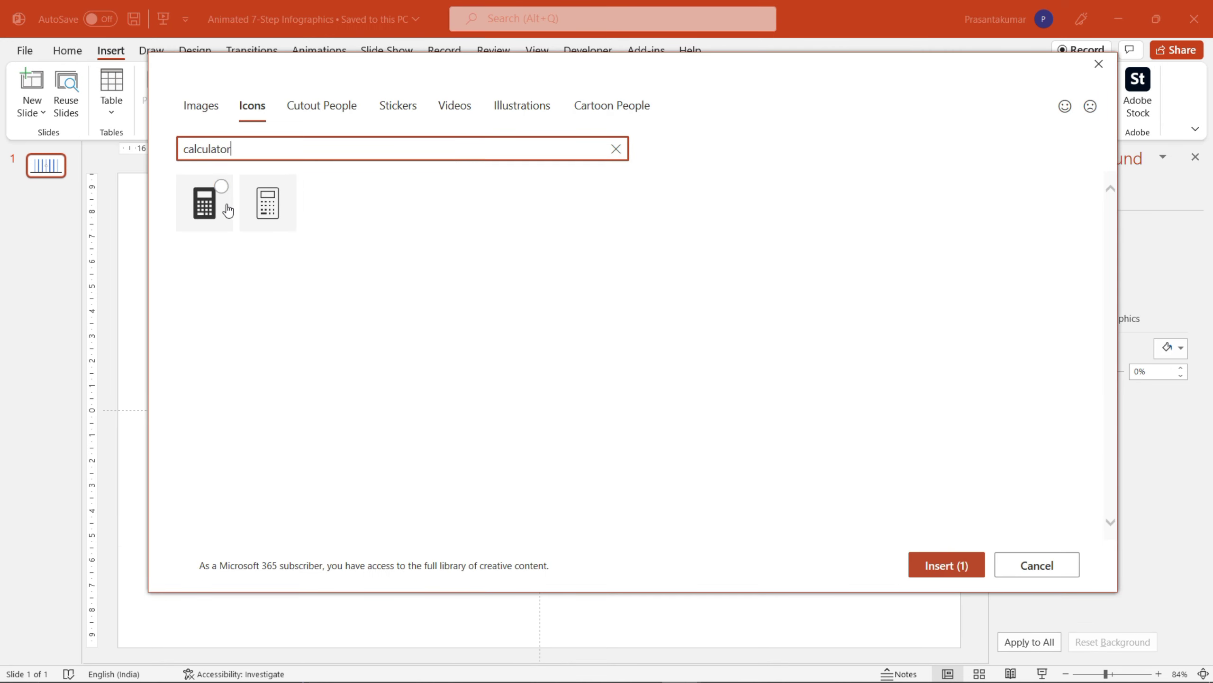
click(198, 206)
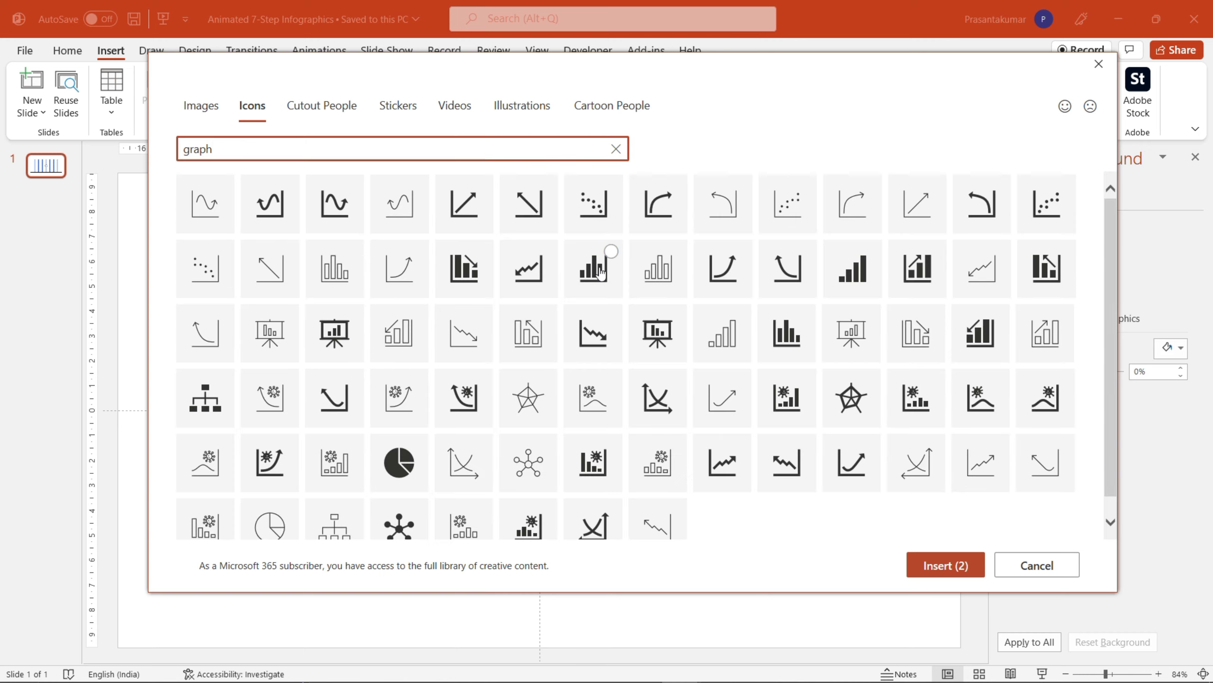
click(605, 277)
text(seting)
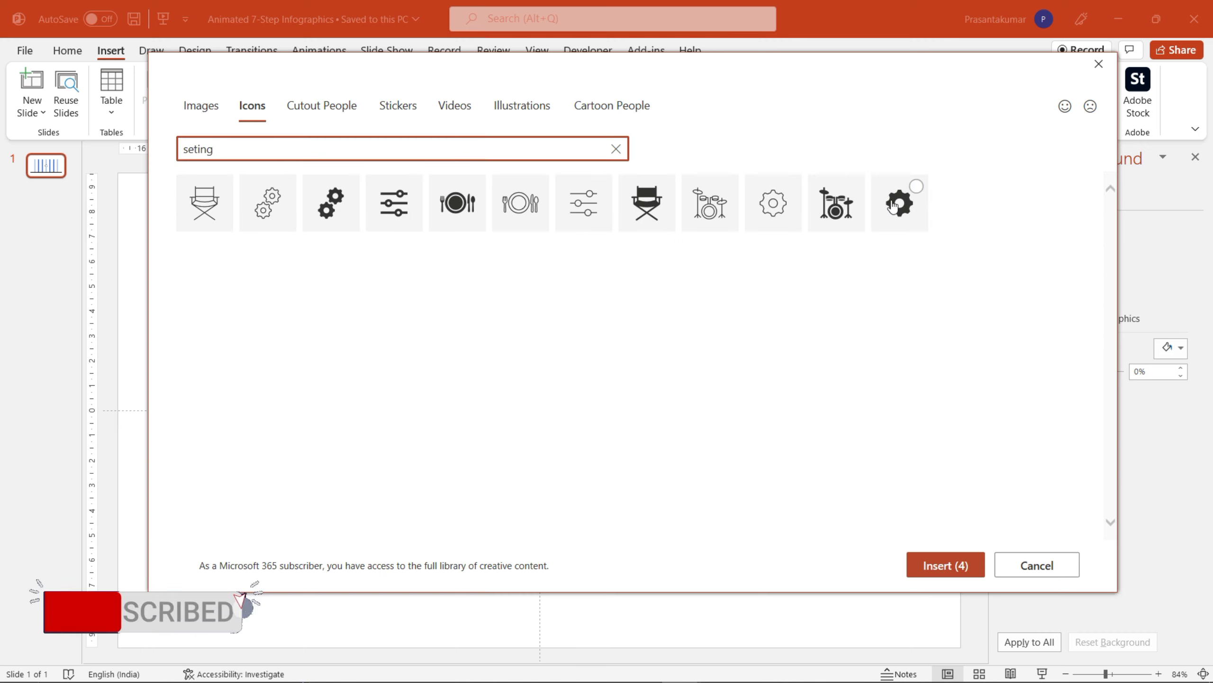
click(895, 206)
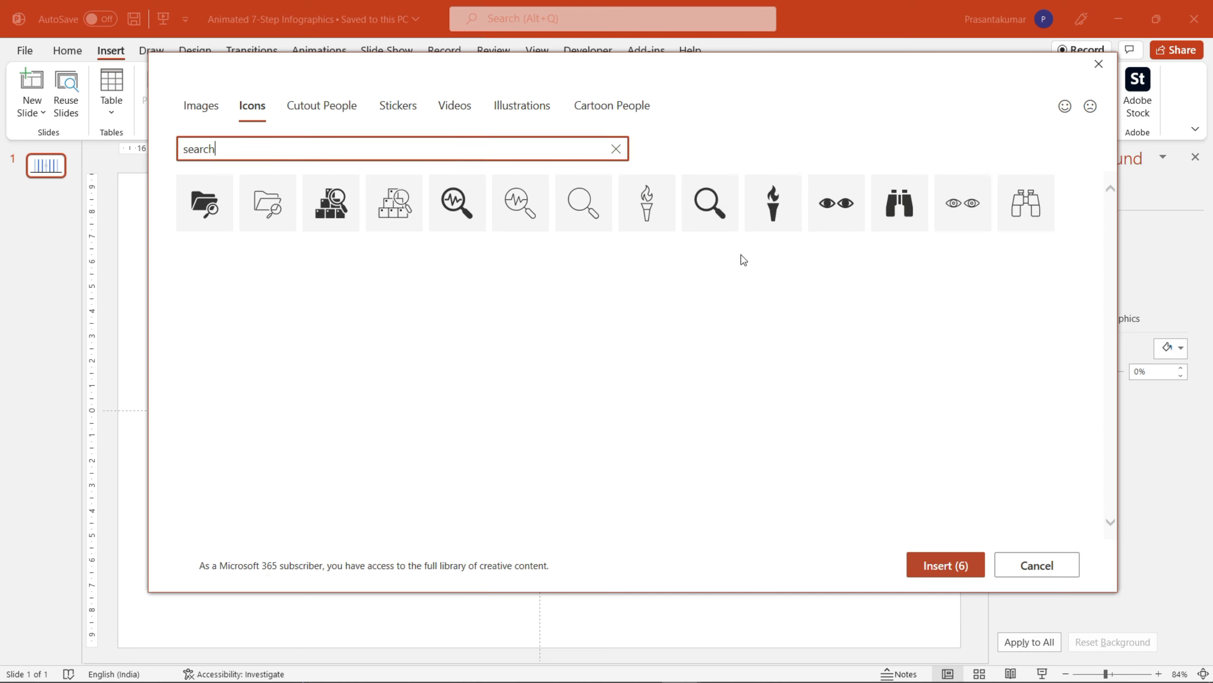
click(707, 203)
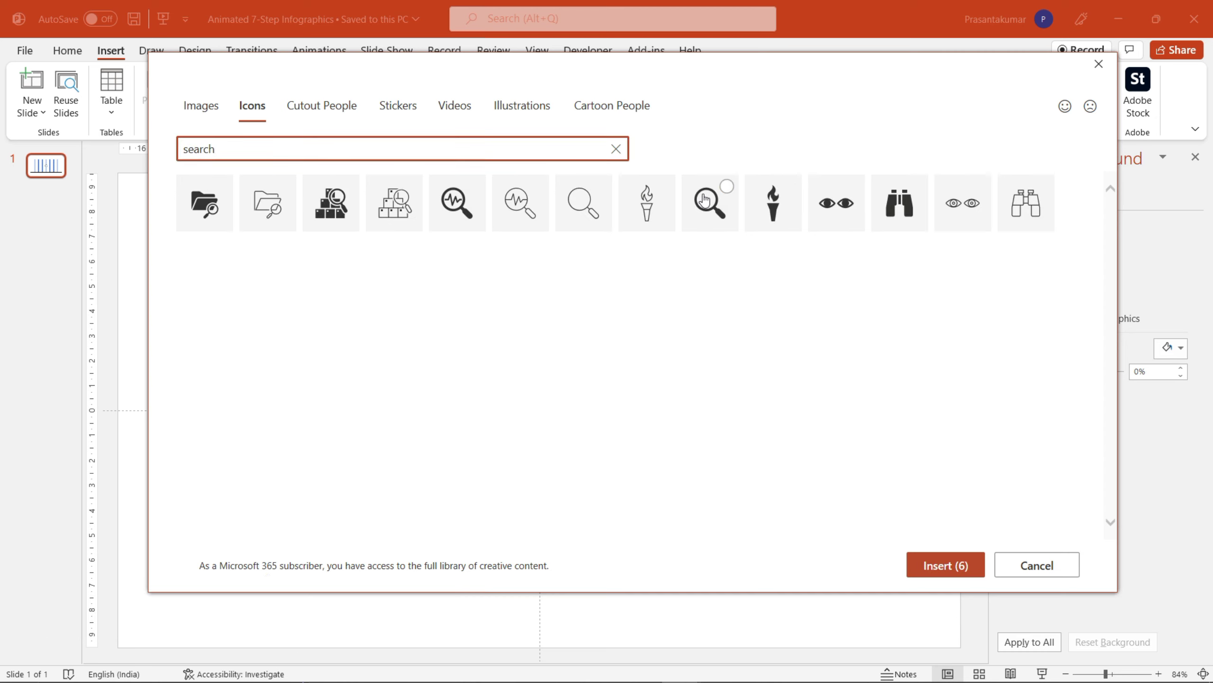
click(926, 565)
Move the icons to the slide's upper right and shrink them to 1 cm.
drag(600, 438, 884, 252)
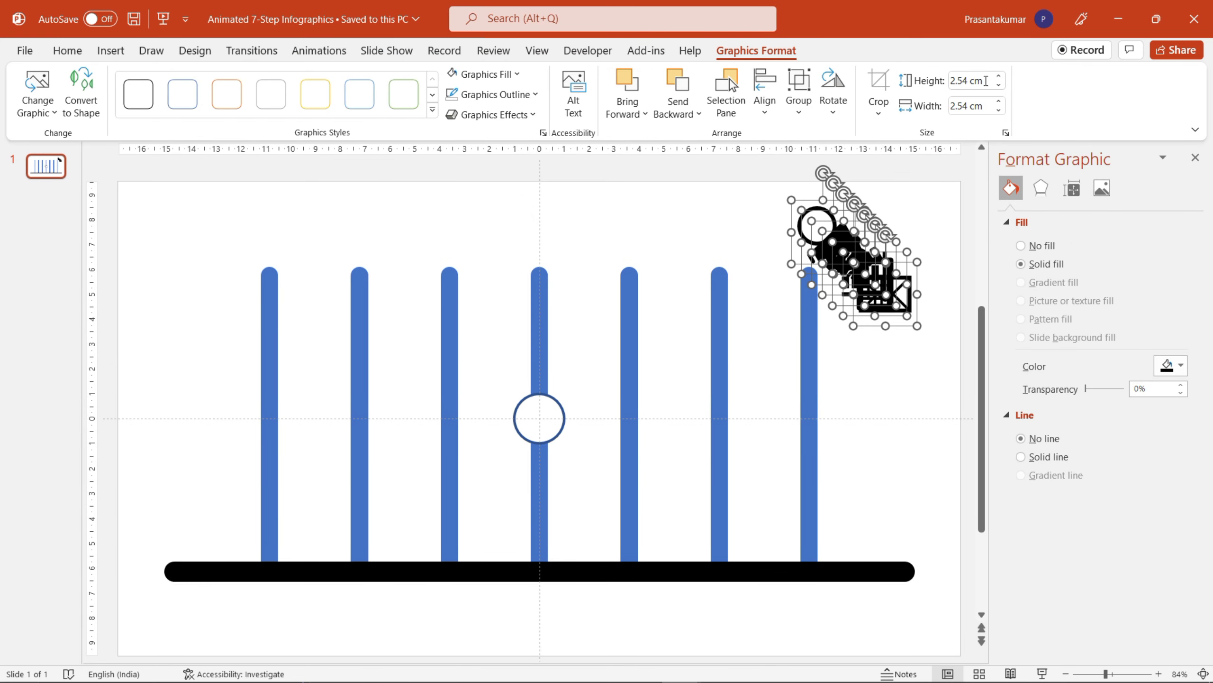
text(1)
key(Return)
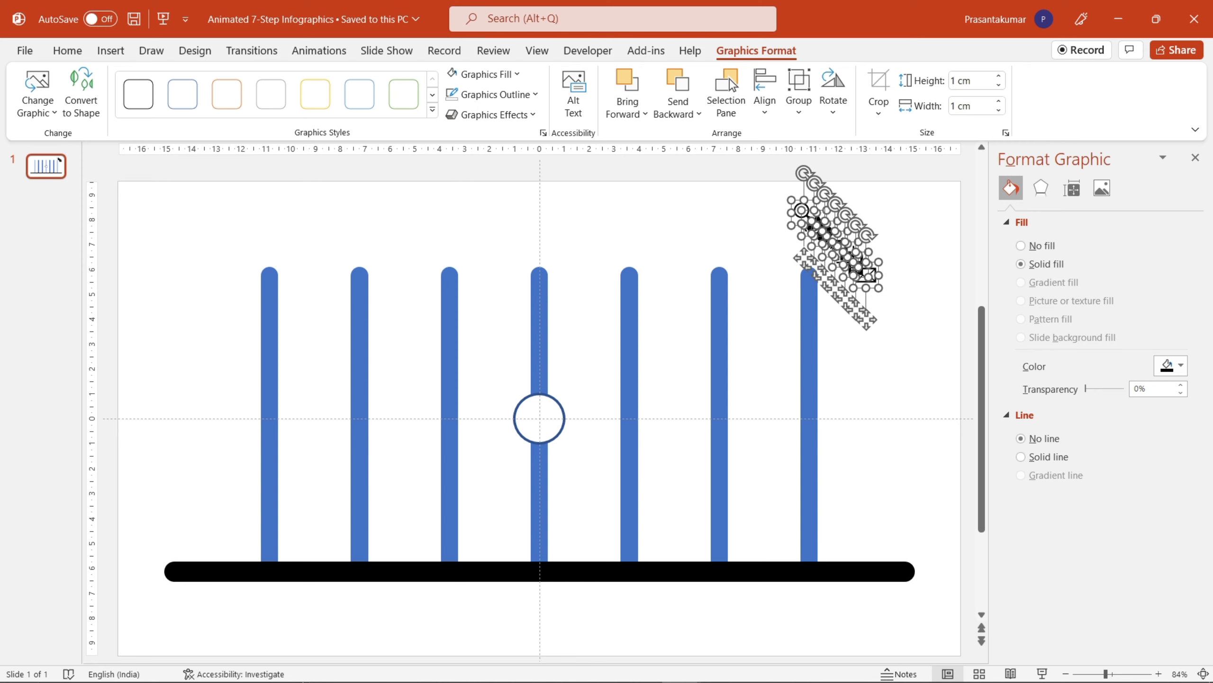
click(908, 230)
click(866, 267)
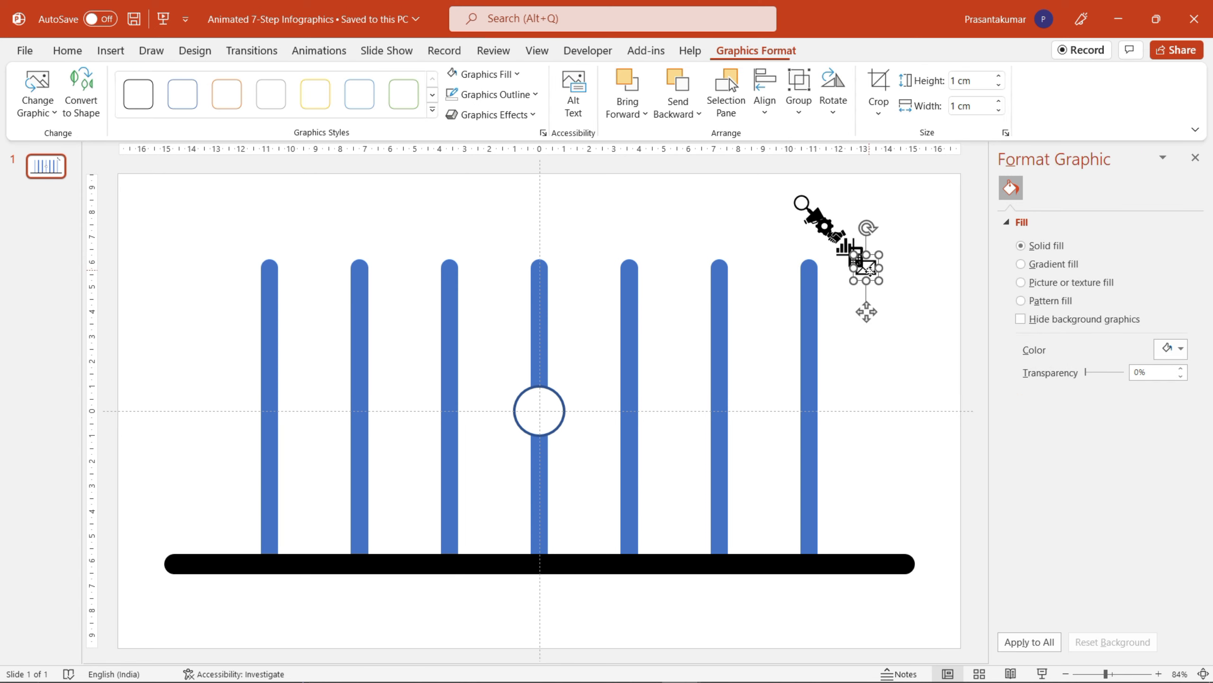
drag(866, 311, 551, 469)
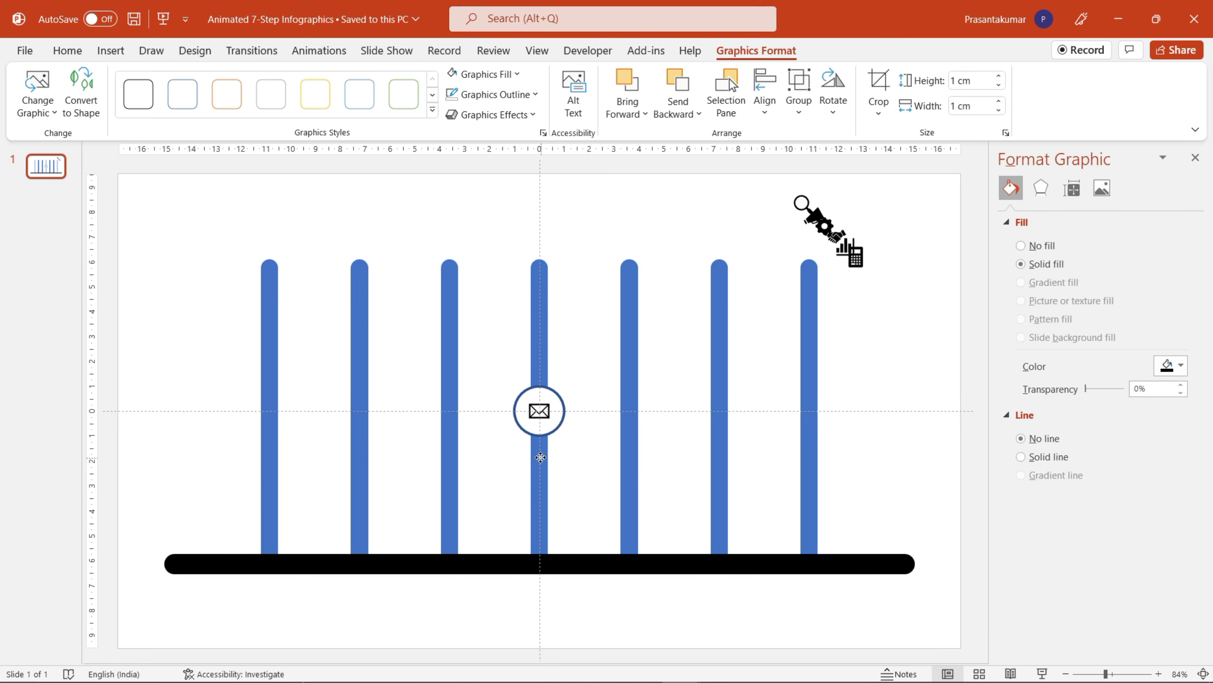
key(ctrl+z)
click(758, 203)
Select all the icons and resize them to 1.5 cm height.
drag(931, 406, 776, 182)
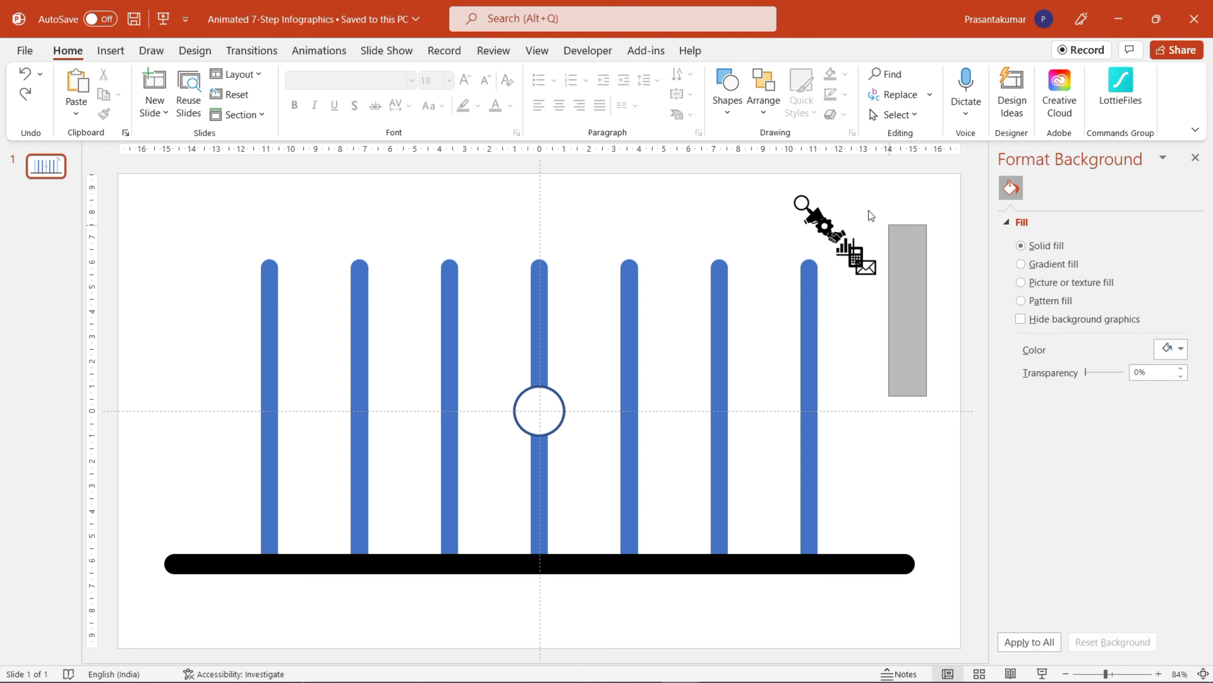
click(756, 50)
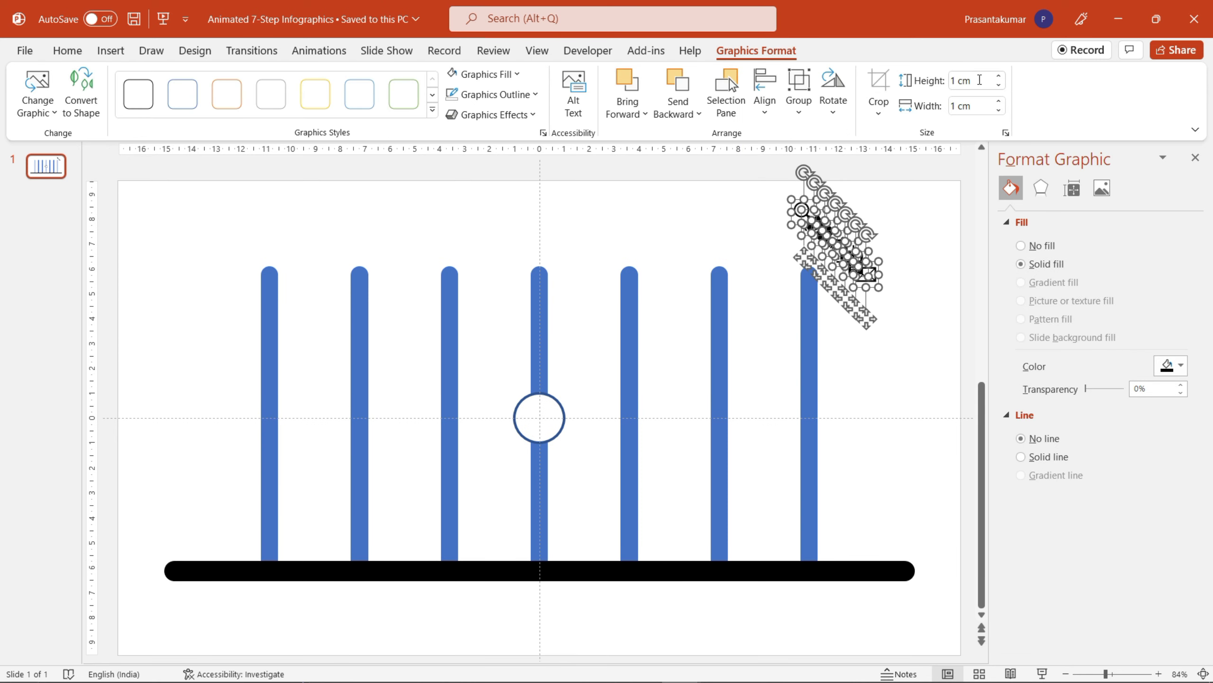
text(1.5)
key(Return)
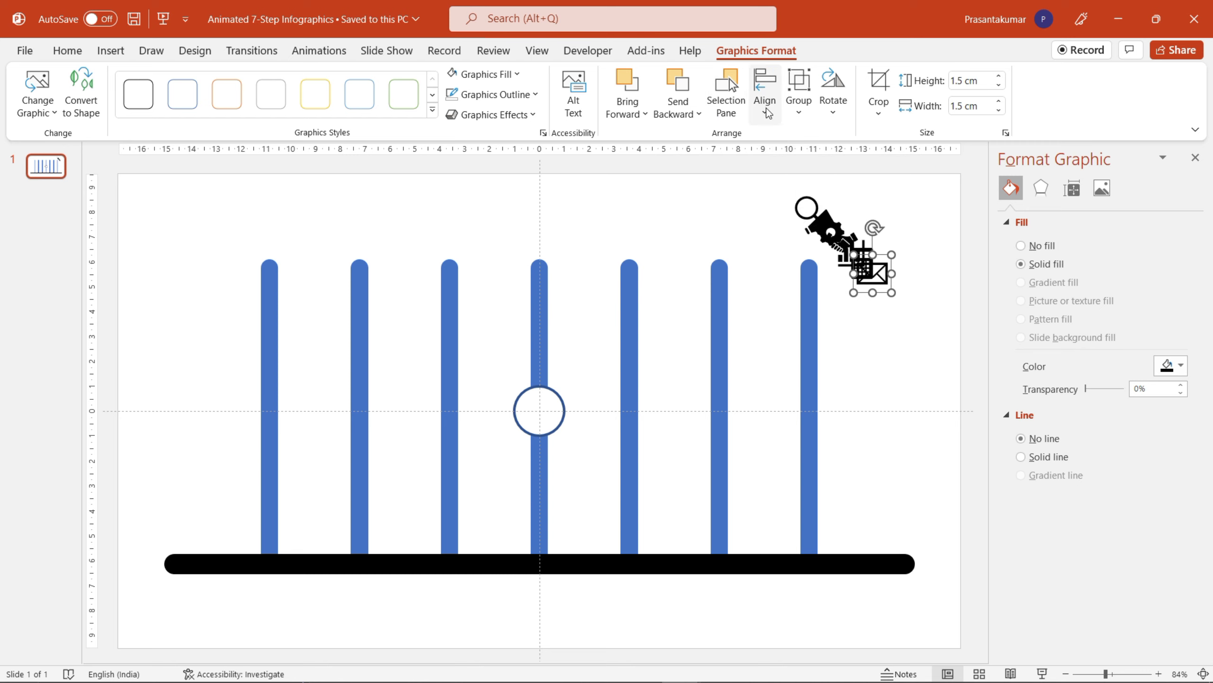
click(764, 100)
Centre the envelope icon in its white circle, group them, and duplicate the circle.
click(799, 158)
click(771, 119)
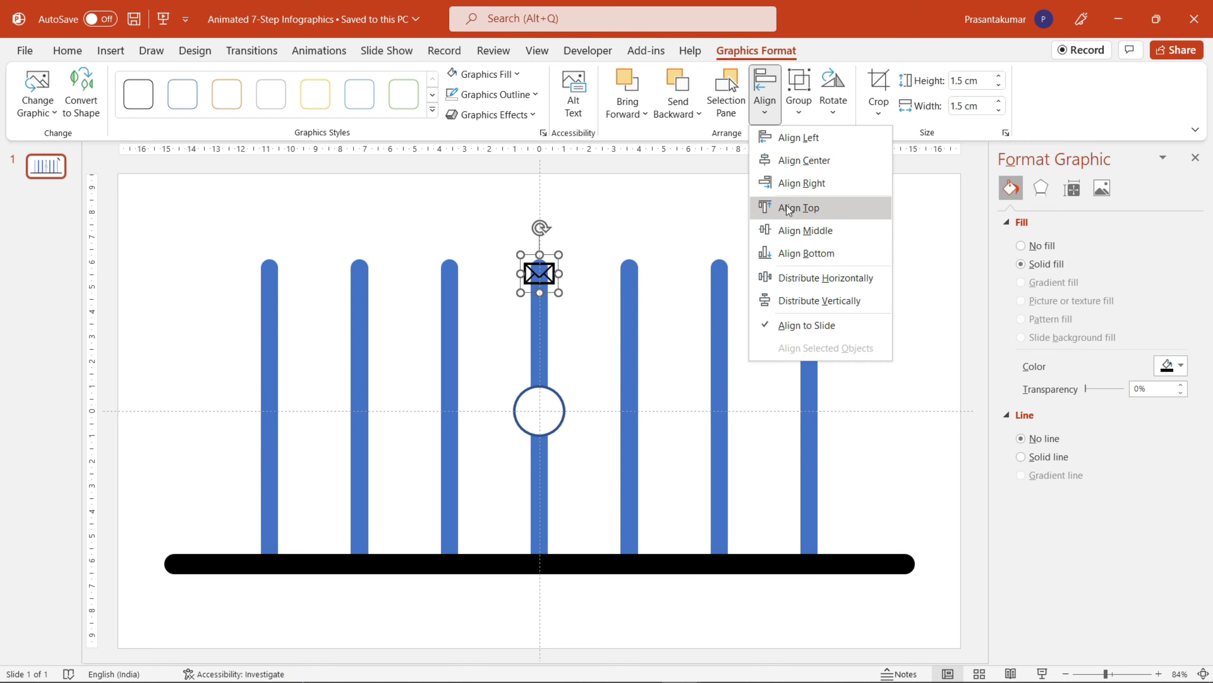
click(793, 231)
drag(482, 343, 592, 467)
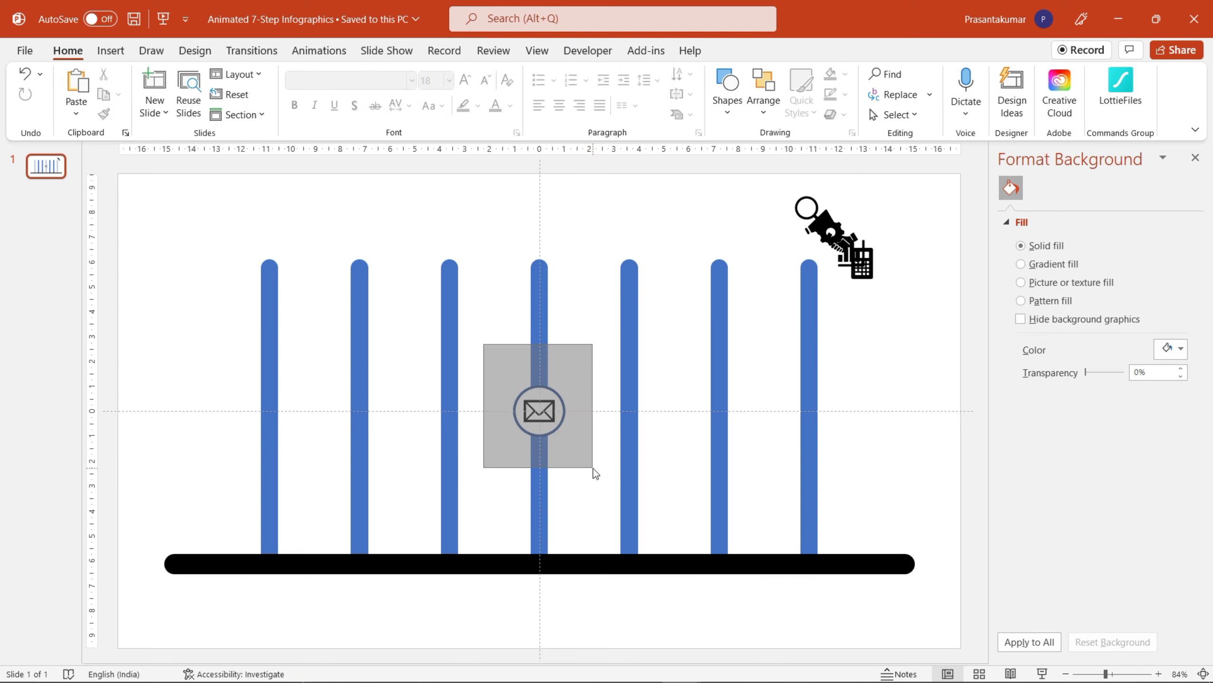
key(ctrl+g)
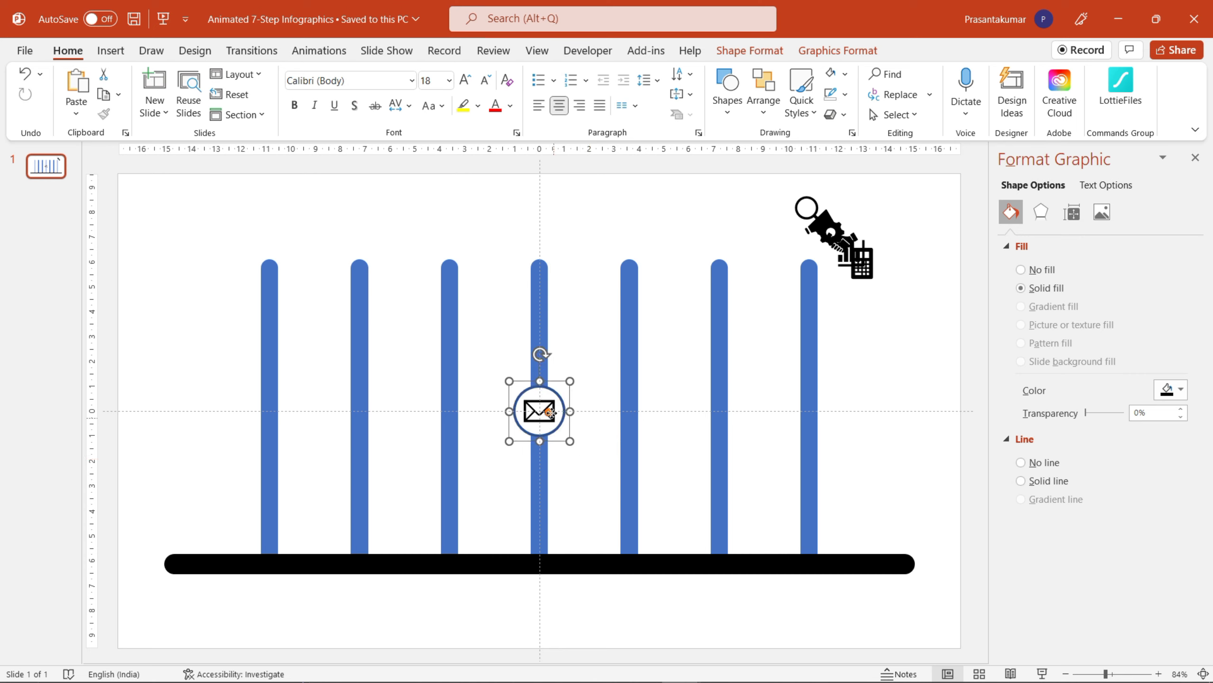
drag(550, 343, 550, 343)
click(539, 411)
drag(539, 411, 856, 251)
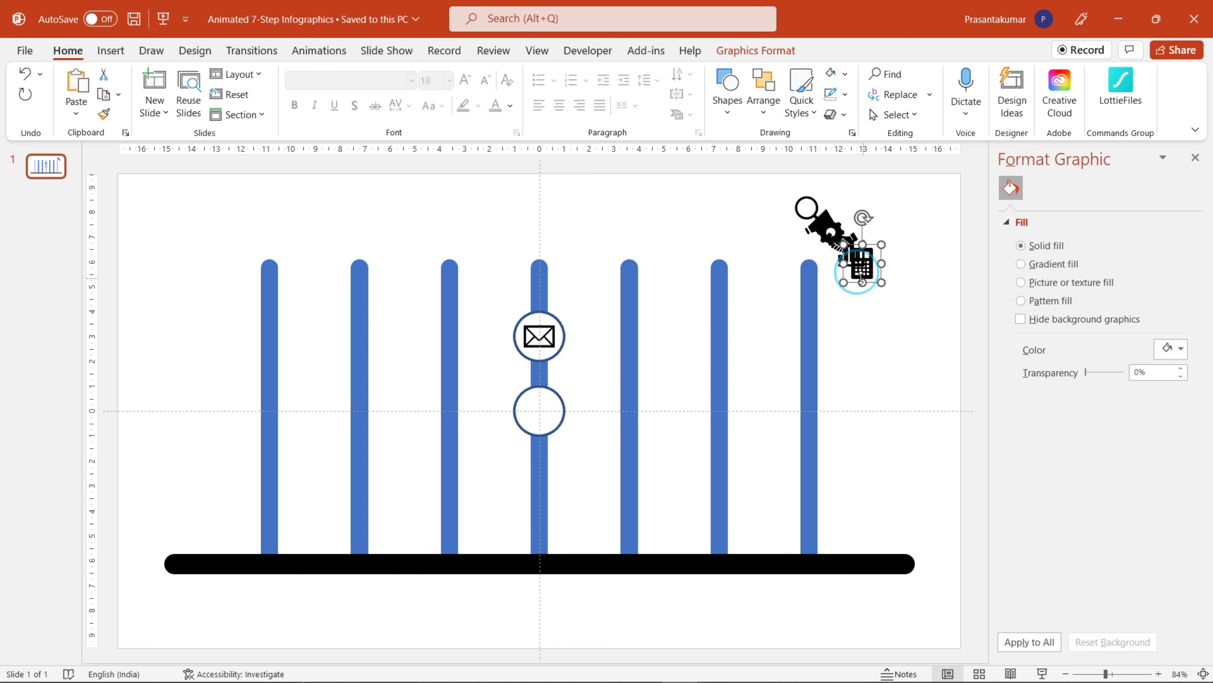
Centre the calculator icon in front of a circle and copy that circle lower down.
click(764, 117)
click(804, 160)
click(764, 105)
click(805, 230)
click(627, 91)
drag(489, 345, 602, 482)
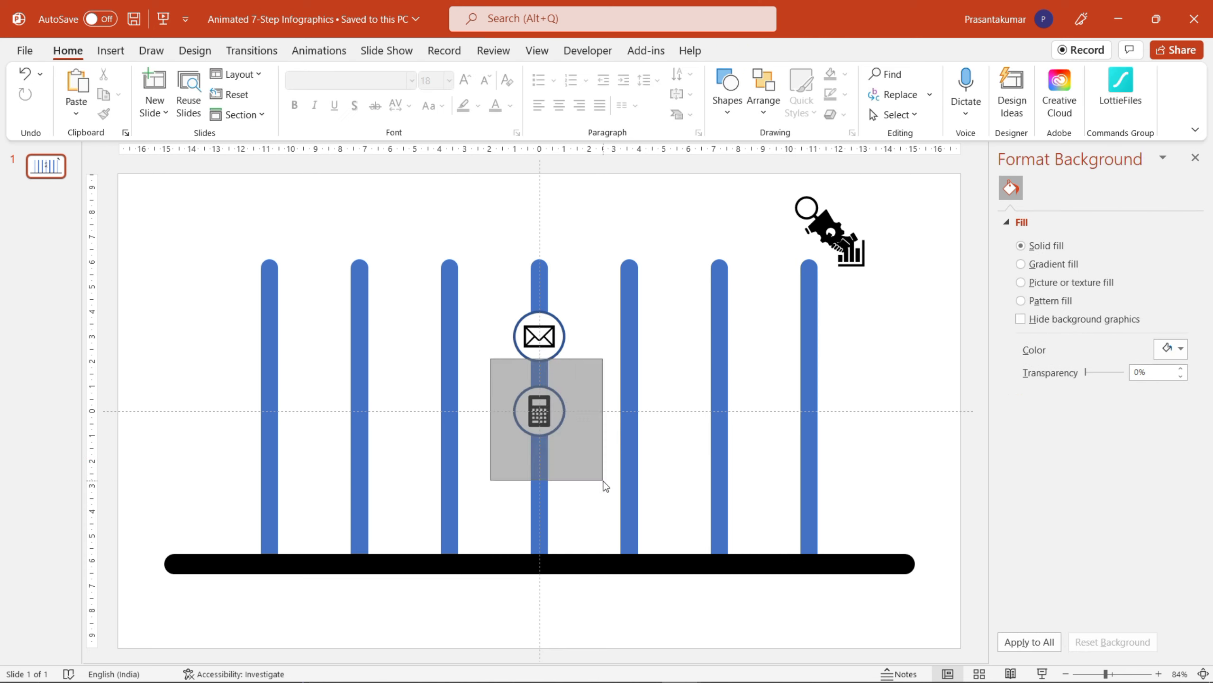
drag(577, 431, 596, 506)
click(593, 512)
Centre the bar chart icon in a circle and copy that circle to another bar.
drag(851, 250, 693, 398)
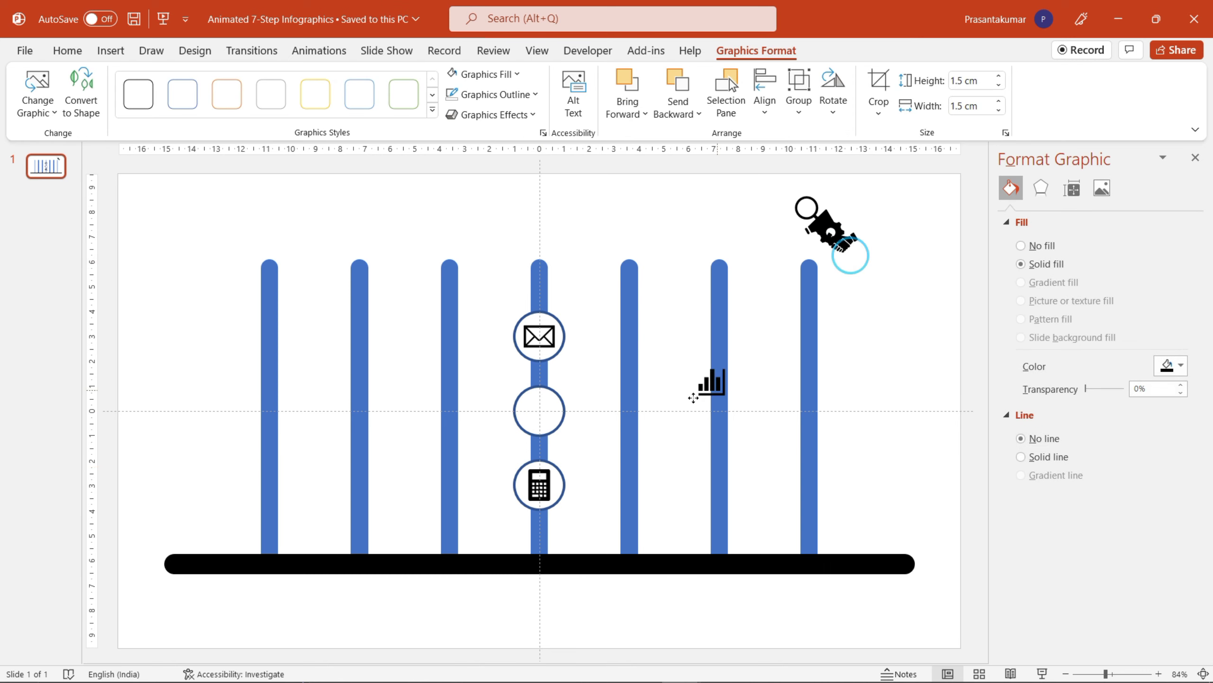
click(764, 105)
click(804, 160)
drag(482, 371, 599, 458)
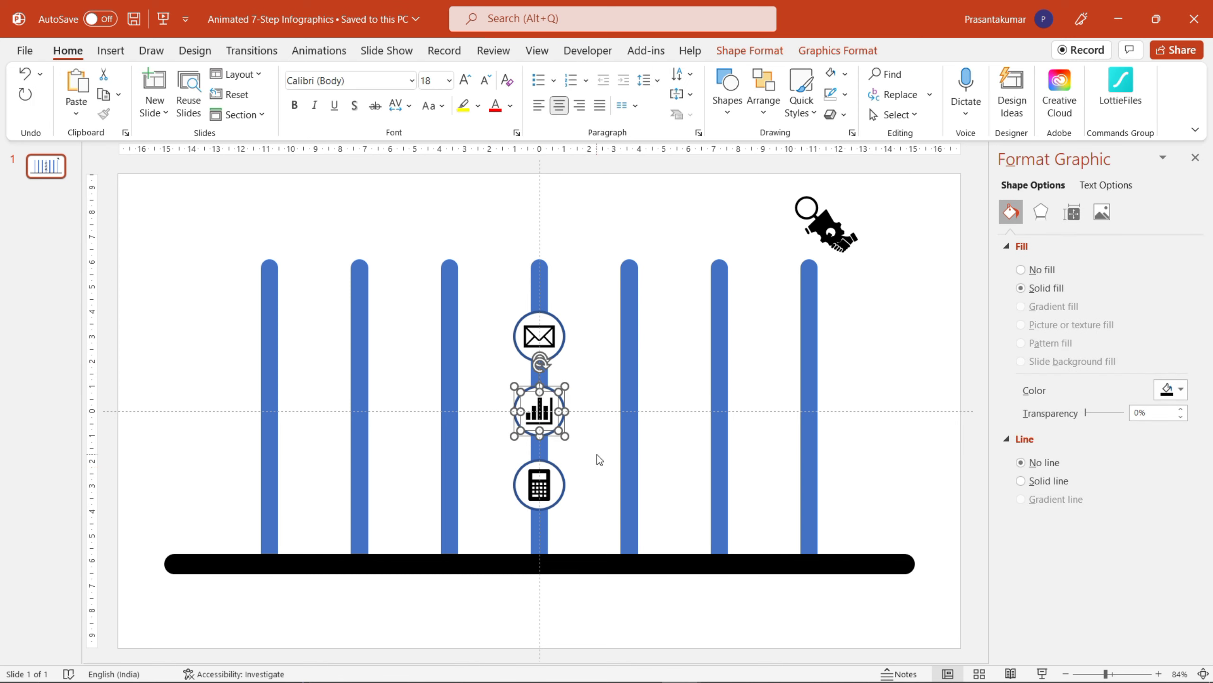
drag(551, 411, 738, 411)
click(789, 423)
Place the handshake icon in a circle on the third bar.
click(756, 50)
mouse_move(829, 229)
mouse_down()
mouse_move(545, 410)
mouse_move(453, 415)
mouse_up()
click(764, 105)
click(803, 161)
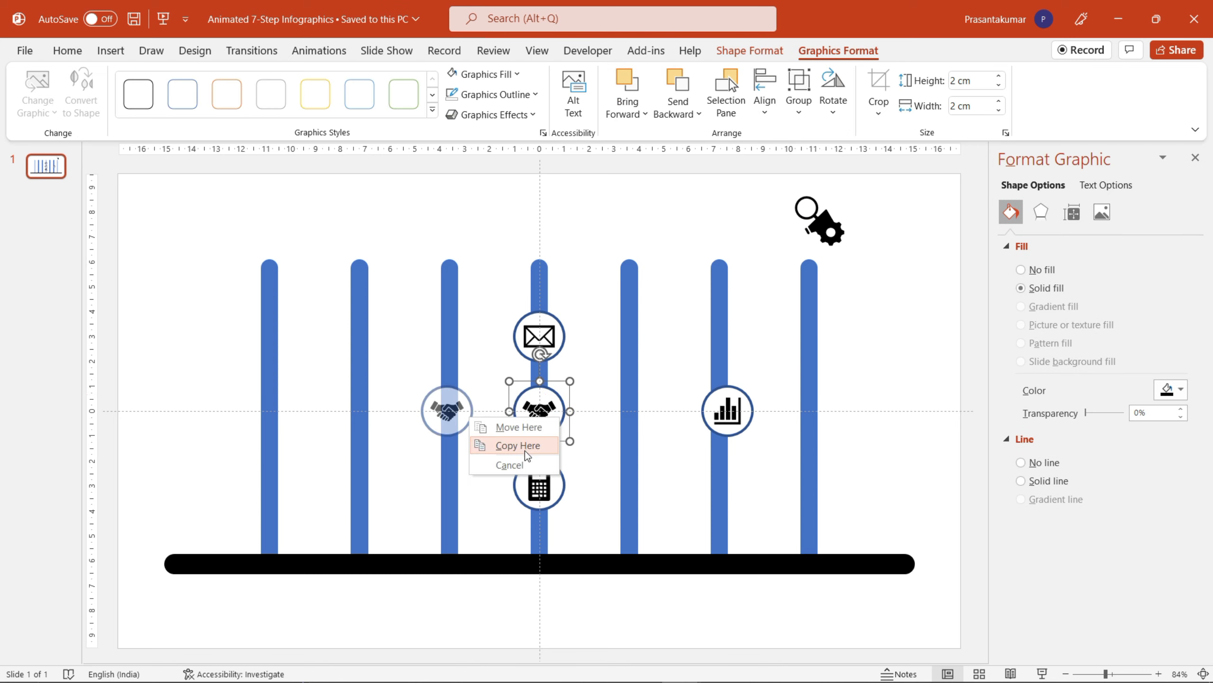
click(497, 425)
Centre the gear icon in the empty circle and move it onto the second bar.
click(819, 222)
click(645, 114)
click(765, 106)
click(780, 153)
click(765, 105)
click(788, 229)
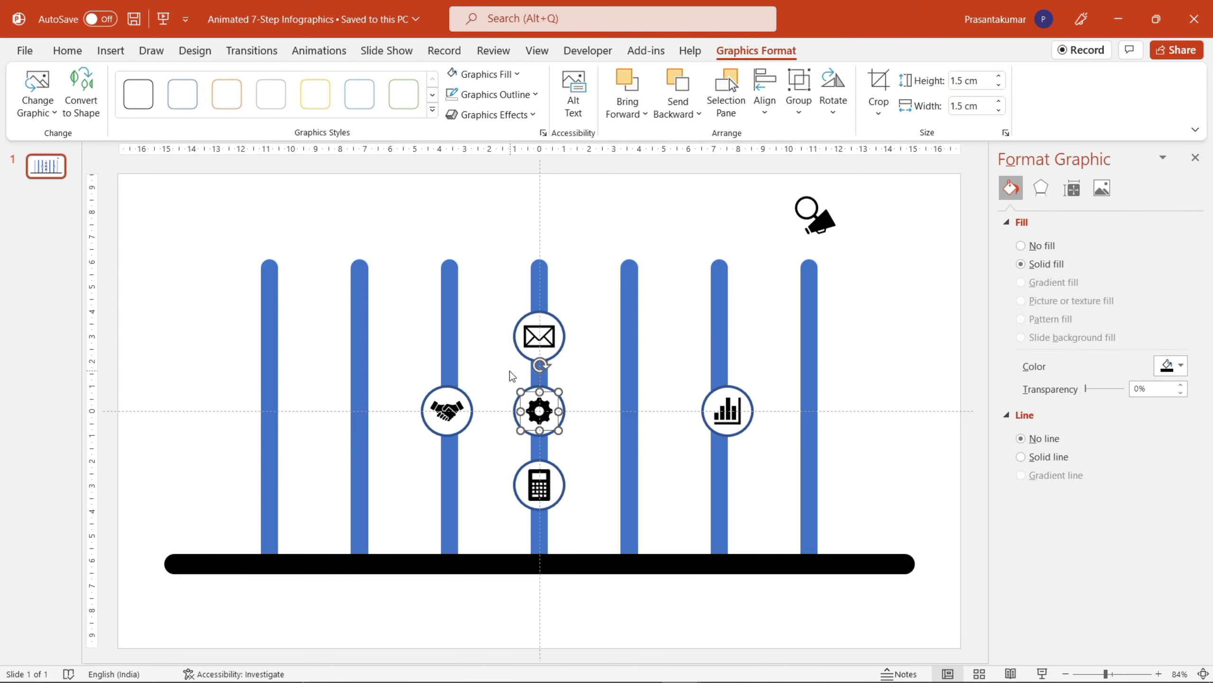
drag(540, 411, 359, 411)
Centre the megaphone icon in a circle and move it onto the fifth bar.
click(819, 220)
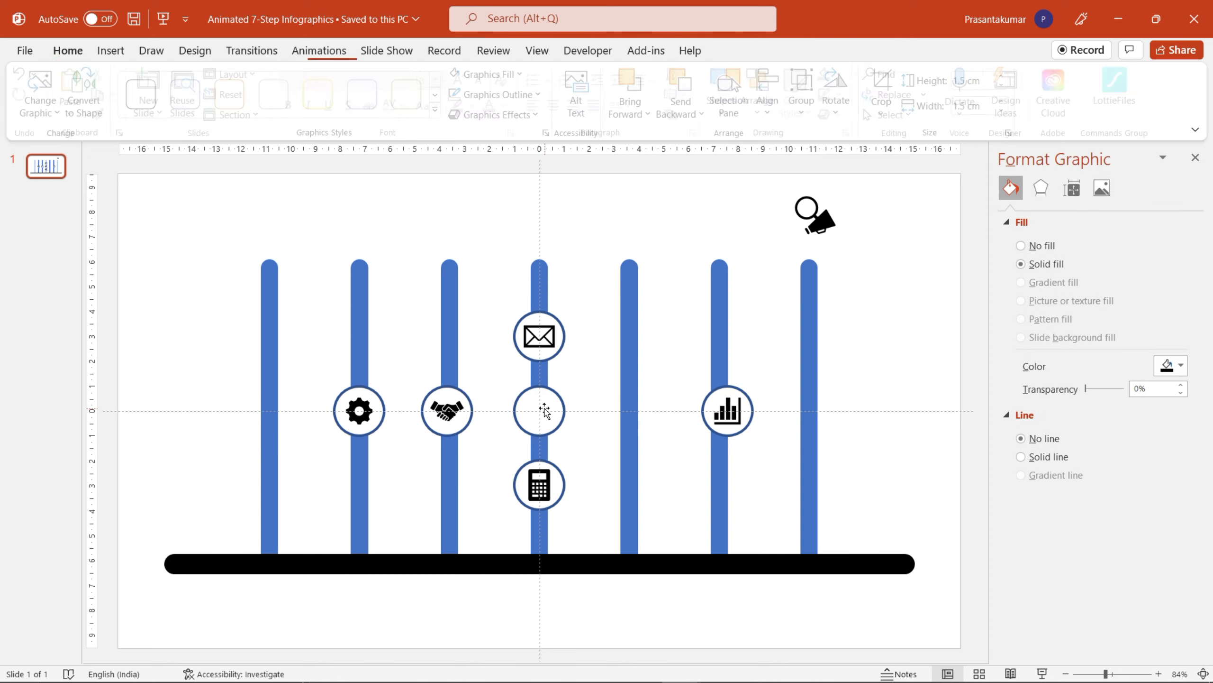
click(765, 105)
click(780, 158)
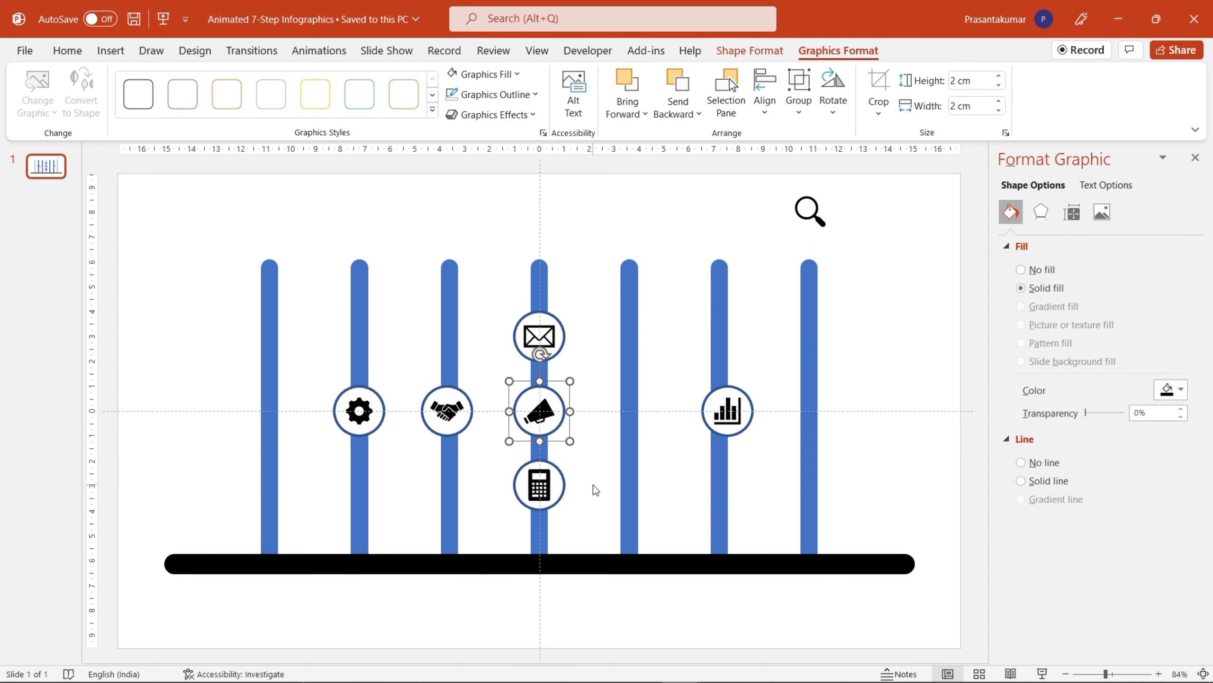
drag(540, 411, 643, 407)
click(690, 419)
Centre the magnifier icon in the empty middle circle.
click(810, 212)
click(765, 106)
click(780, 158)
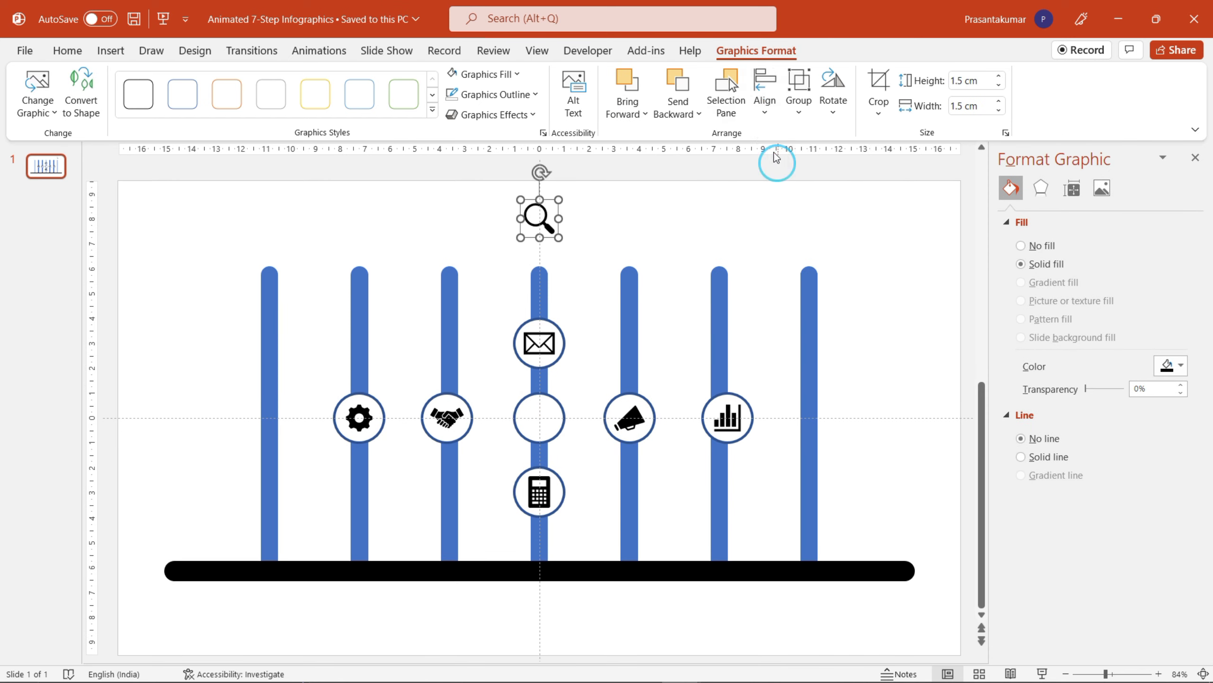
click(765, 105)
click(781, 216)
Move the chart icon onto the seventh bar and nudge the gear onto the first bar.
click(727, 411)
drag(727, 411, 810, 411)
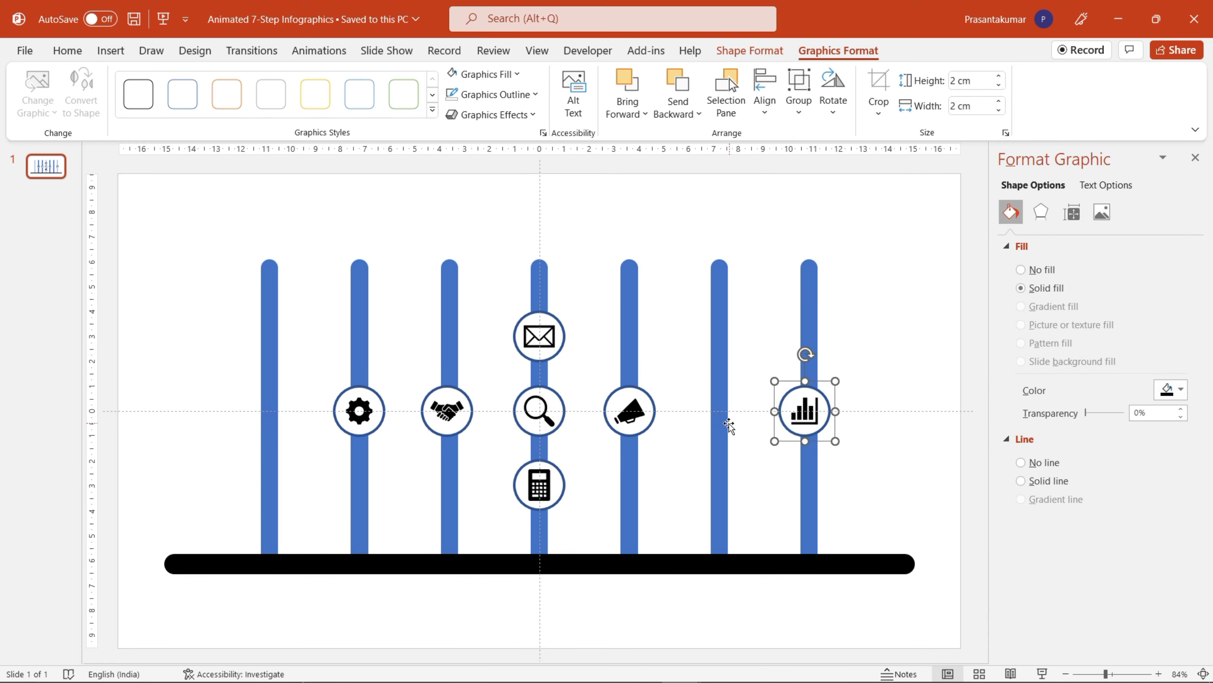
click(362, 411)
key(Left)
key(Left)
key(Left)
key(Left)
key(Left)
key(Left)
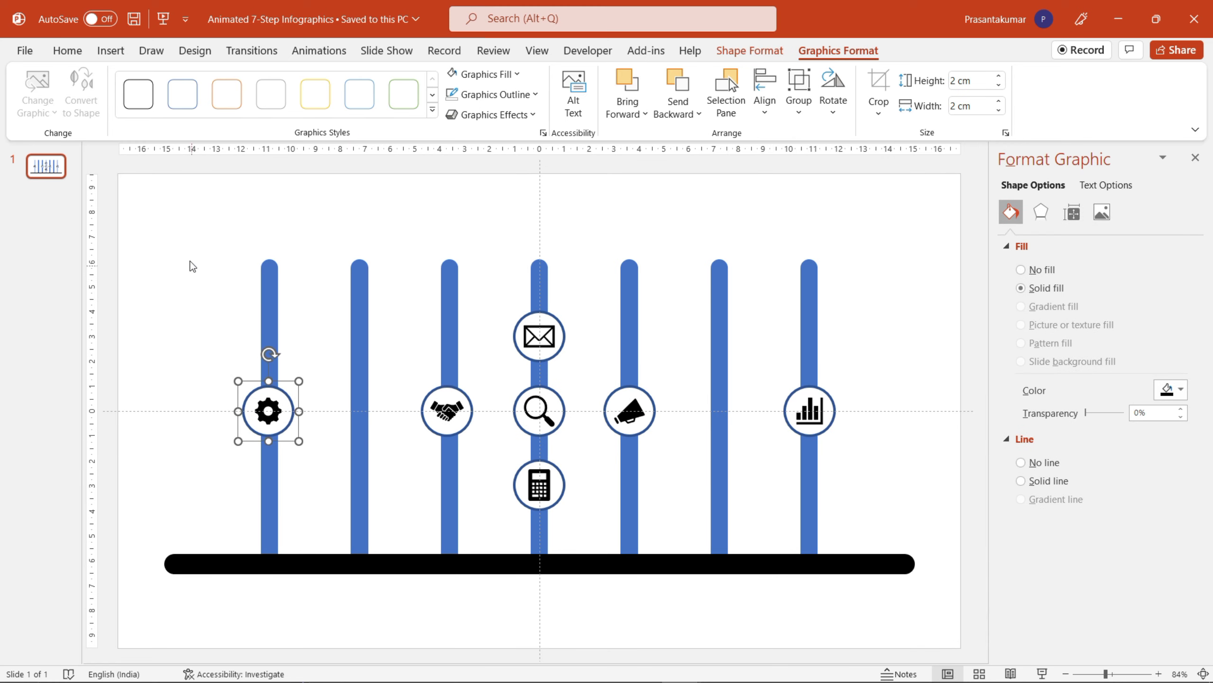
Align all seven circled icons to the middle and distribute them horizontally.
drag(152, 231, 962, 533)
click(750, 50)
click(913, 74)
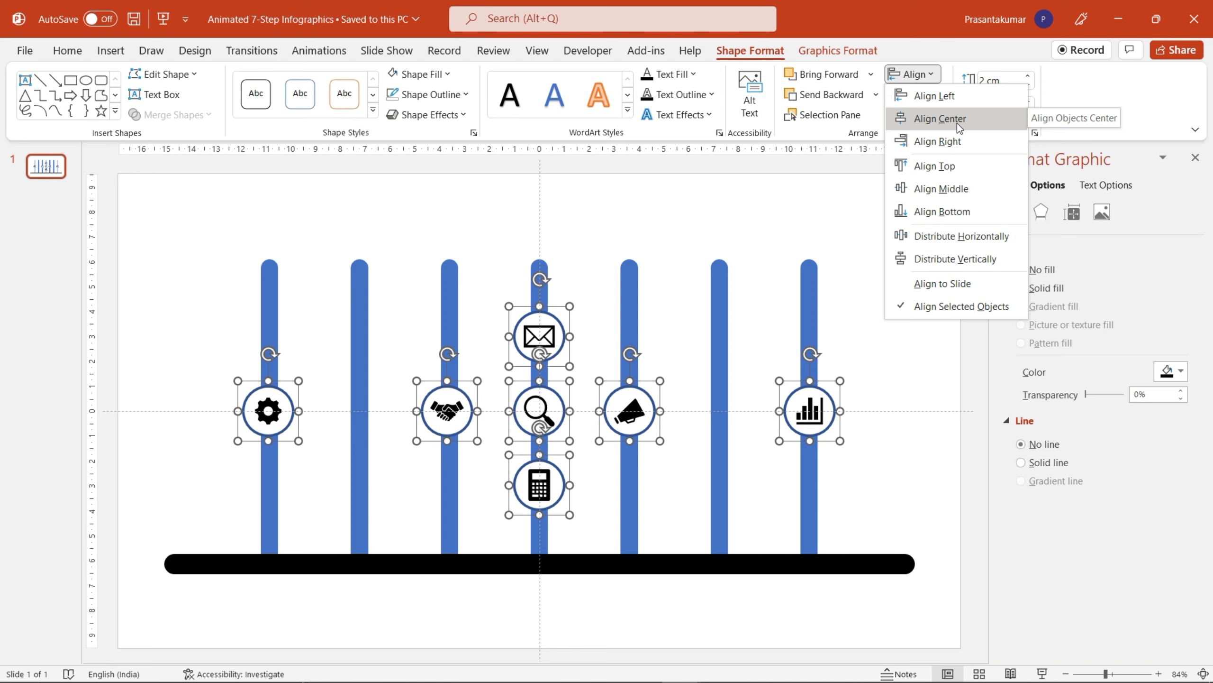
click(958, 188)
click(921, 83)
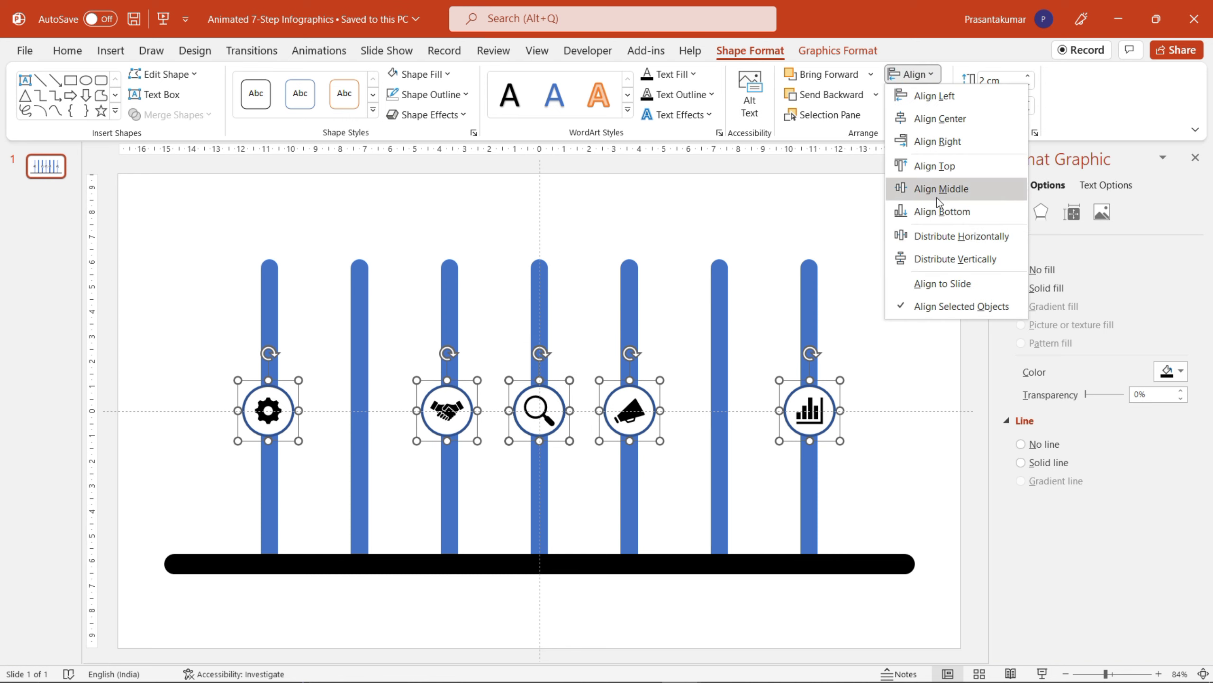
click(934, 234)
click(908, 279)
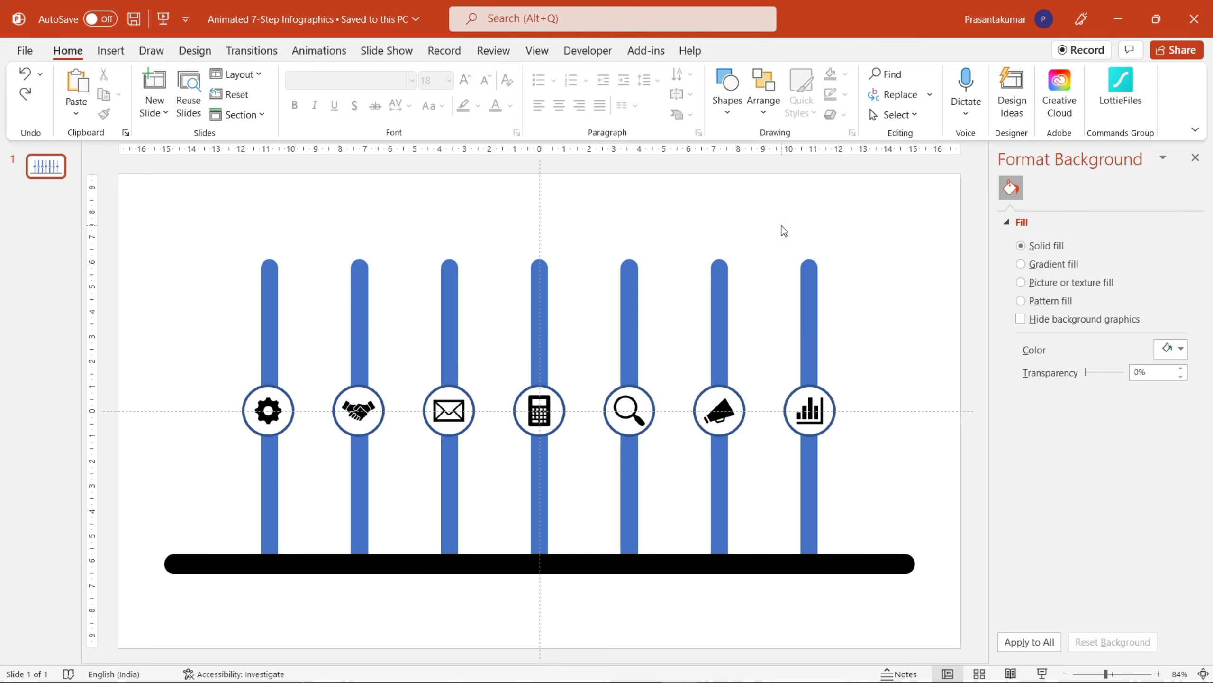
Make the first bar, the gear icon and its circle outline purple.
click(267, 284)
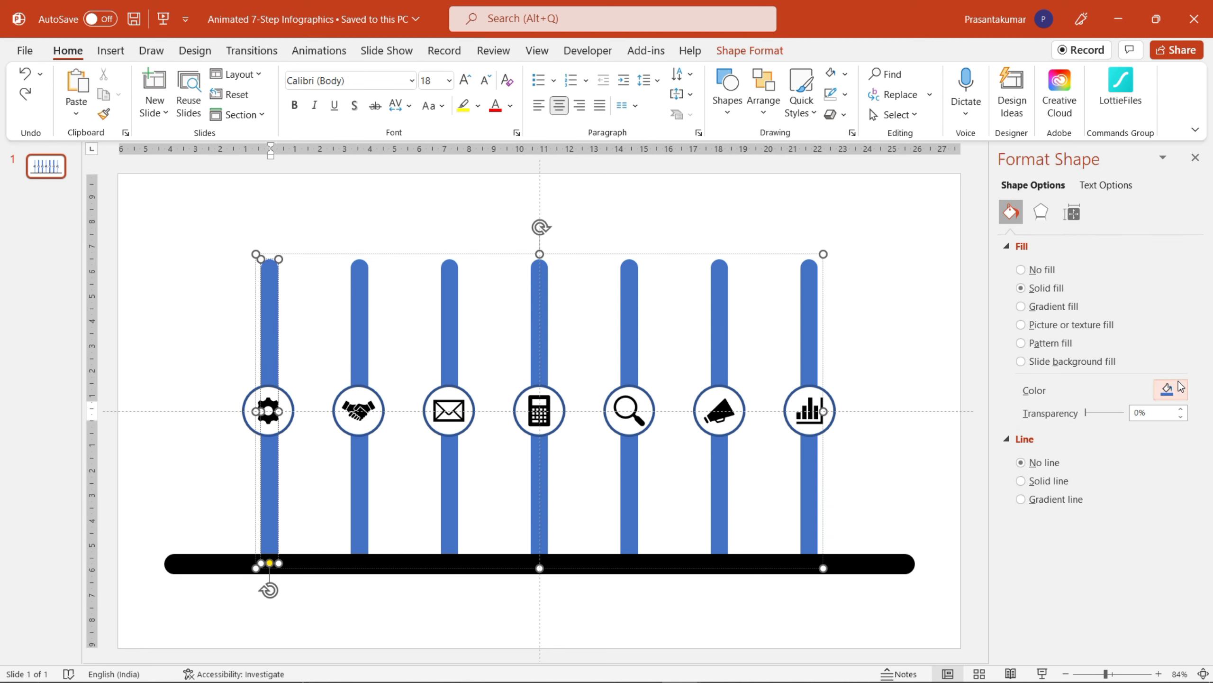
click(1181, 388)
click(1205, 538)
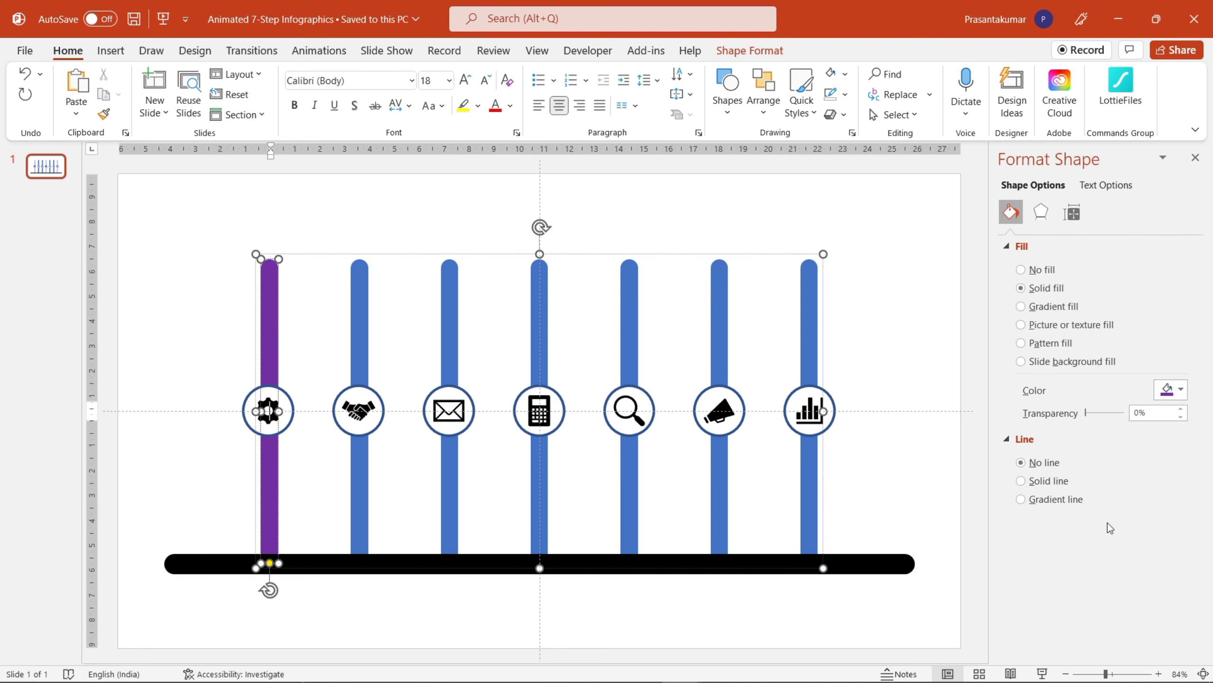
click(276, 406)
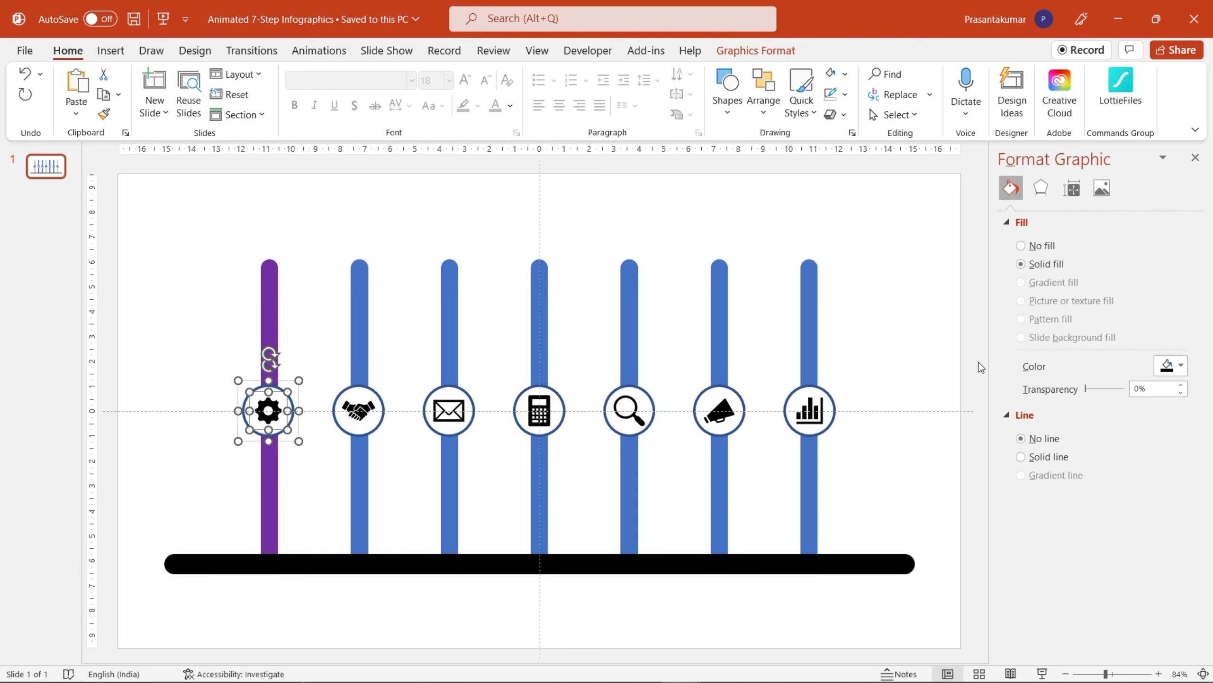
click(1184, 374)
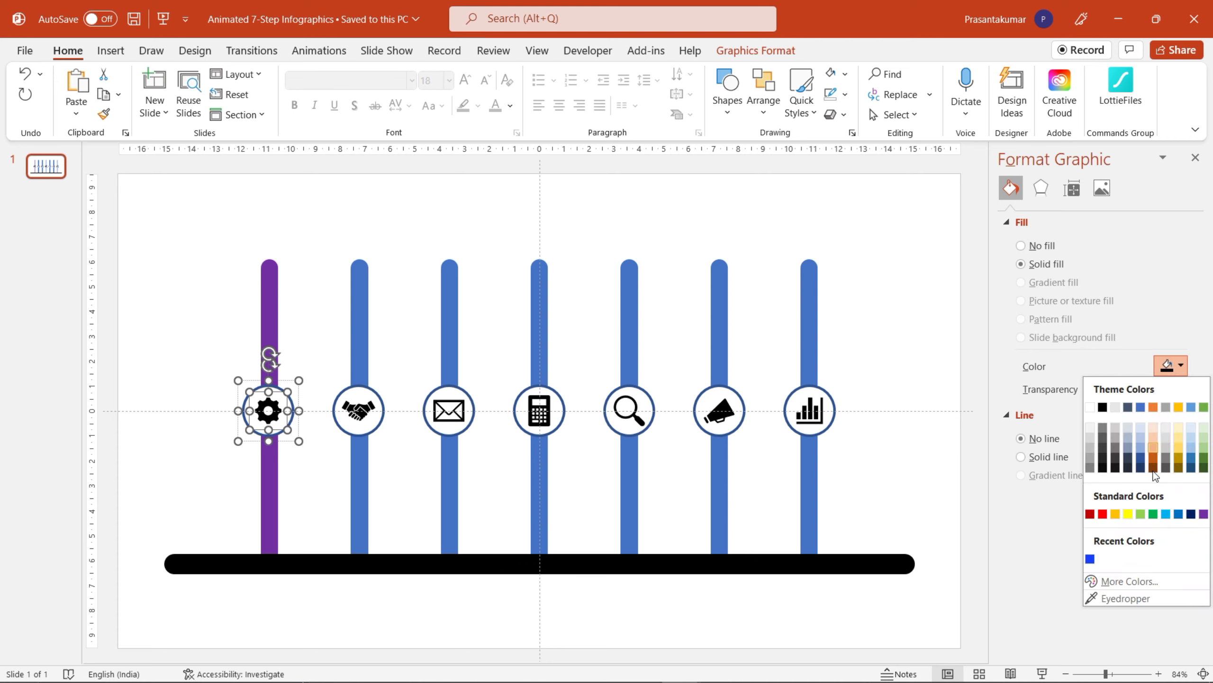
click(1204, 514)
click(172, 306)
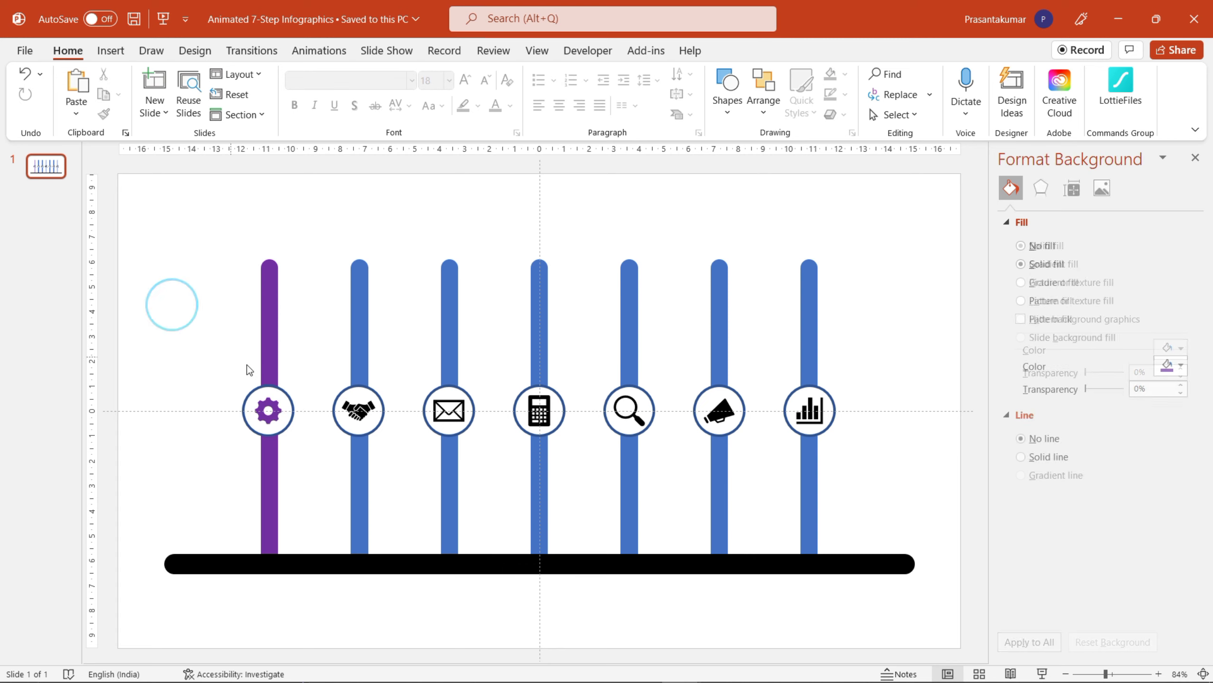
click(283, 394)
click(283, 395)
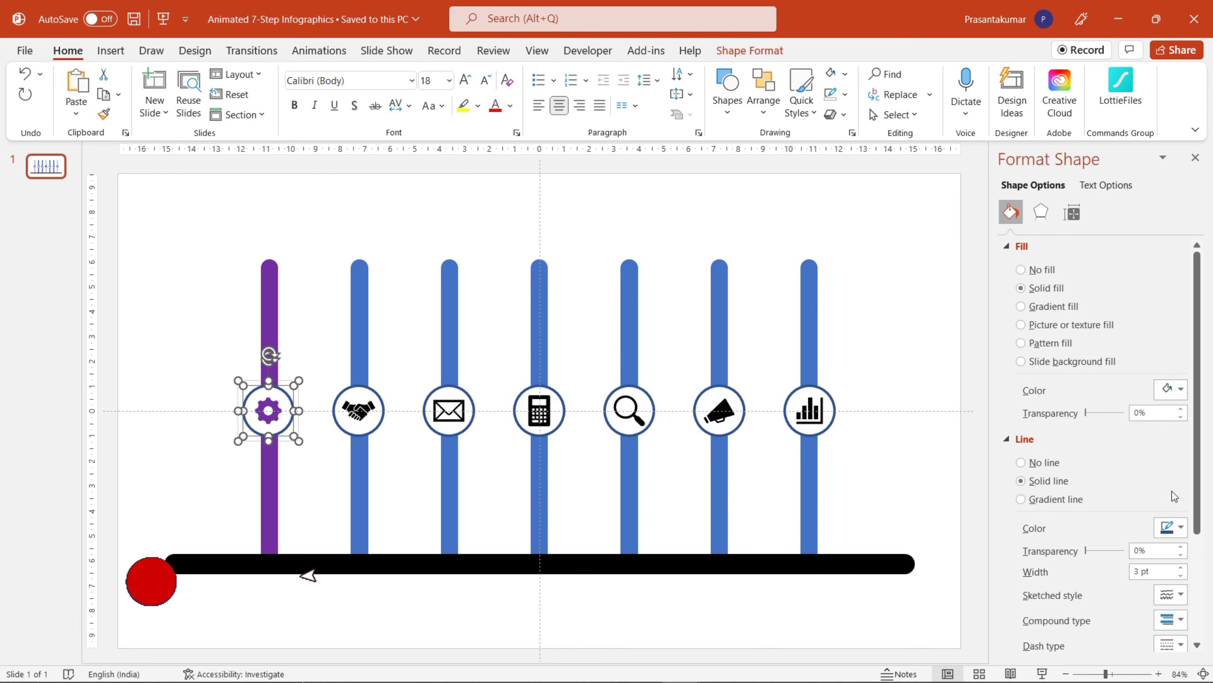
click(1175, 527)
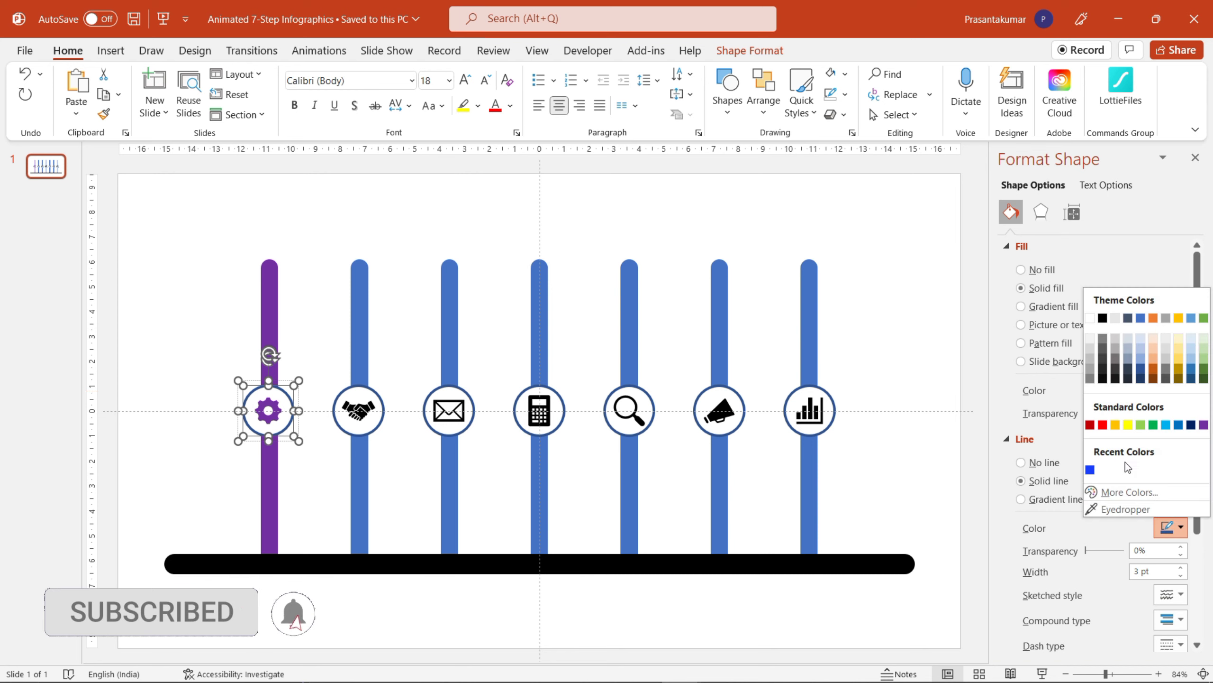
click(1203, 424)
click(376, 238)
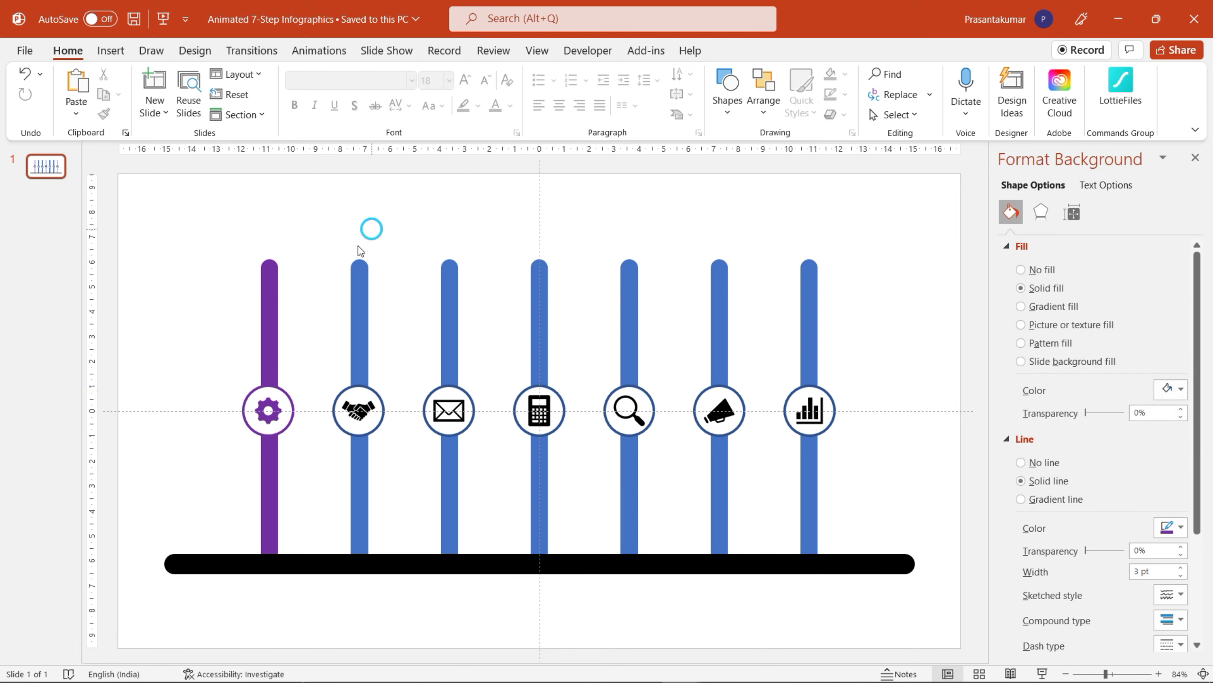
Make the second bar, the handshake icon and its circle outline bright blue.
click(362, 277)
click(365, 283)
click(1176, 389)
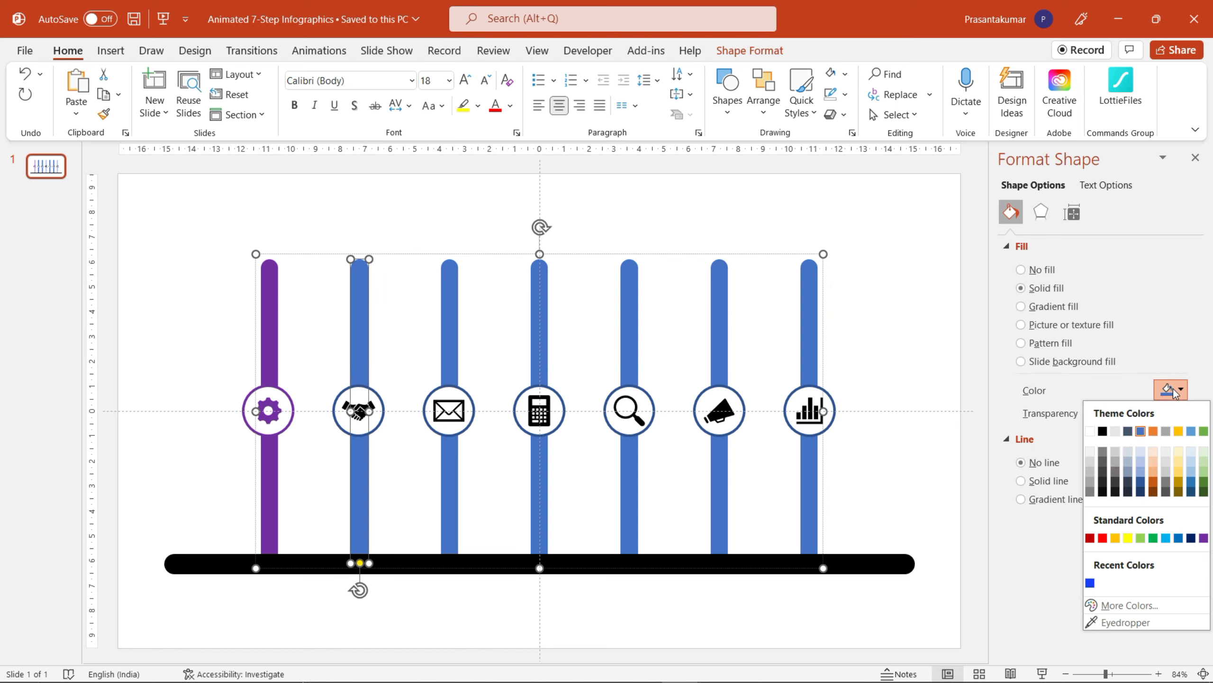
click(1093, 579)
click(383, 407)
click(1090, 471)
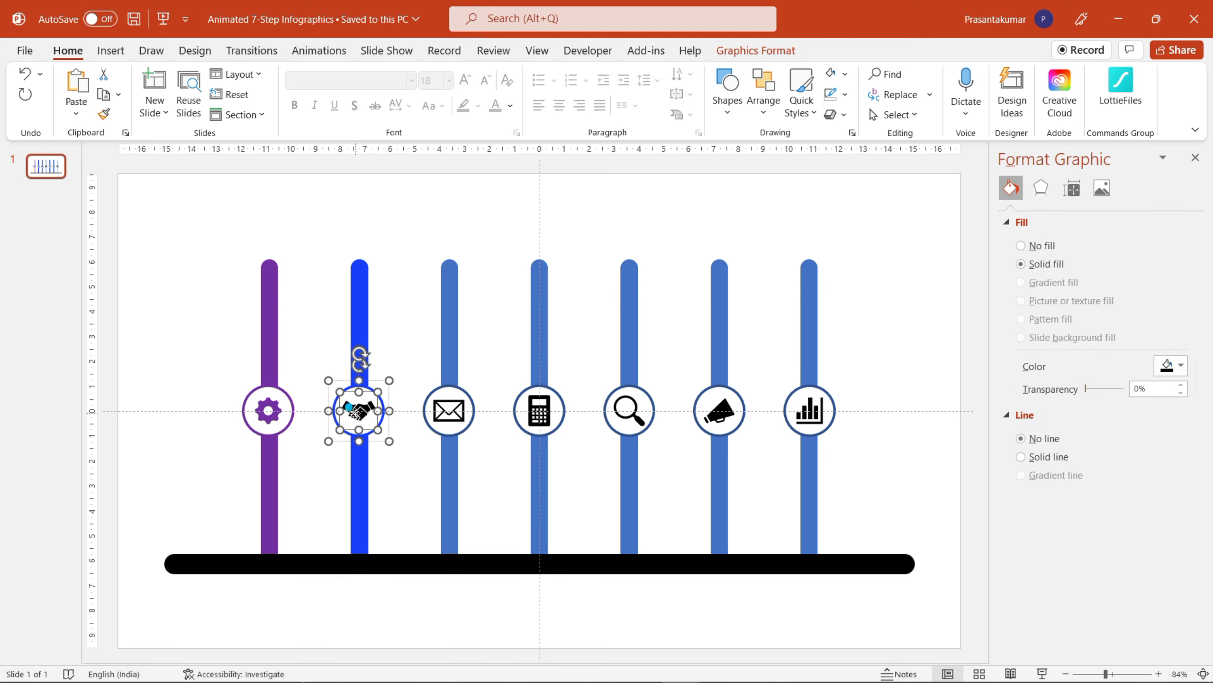
click(1170, 363)
Make the third bar, the envelope icon and its circle outline green.
click(448, 279)
click(448, 410)
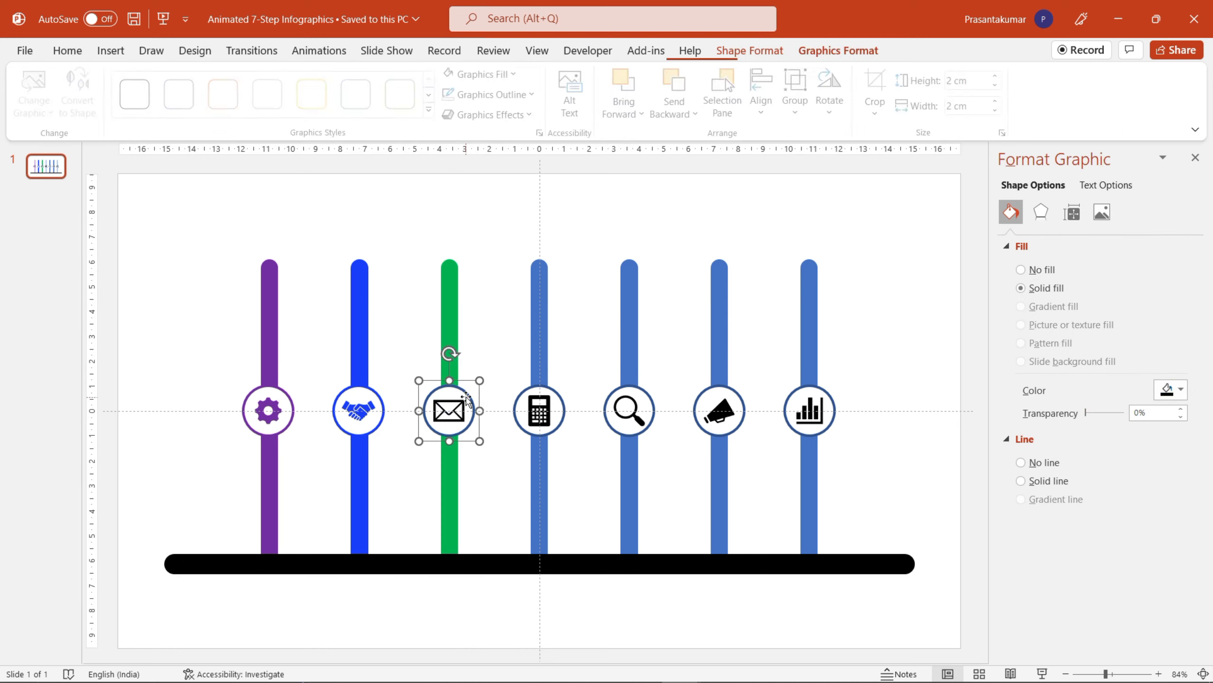
click(1170, 364)
click(1153, 513)
click(539, 296)
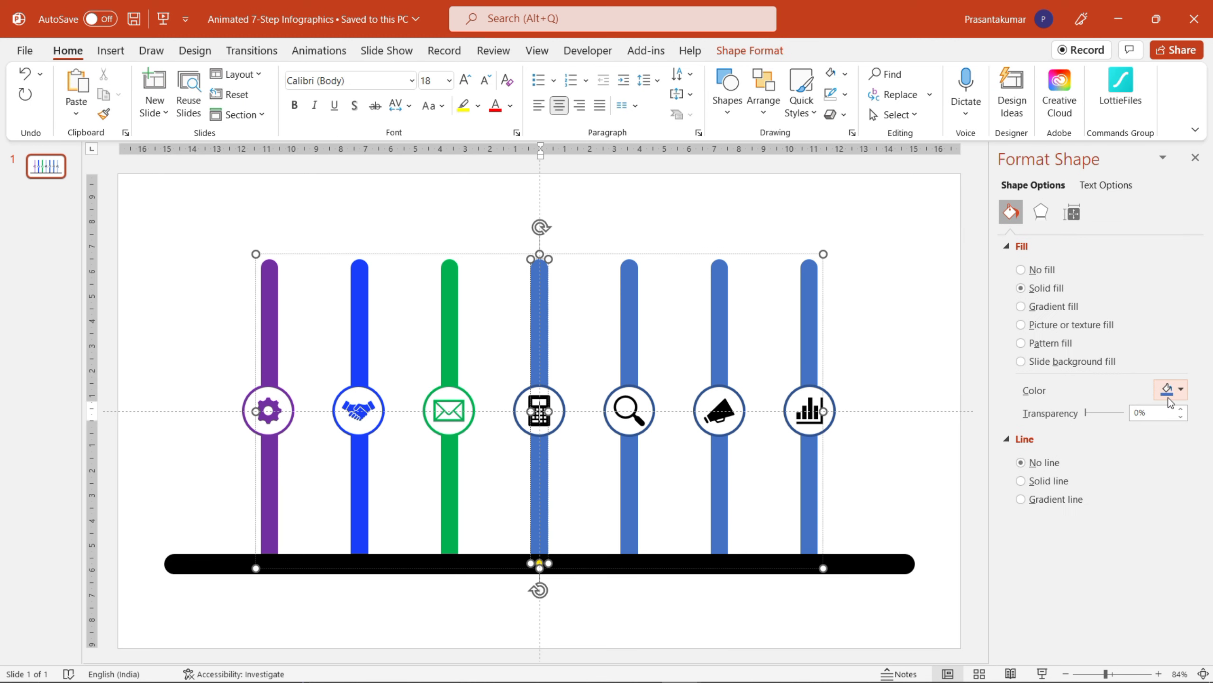
Make the fourth bar, the calculator icon and its circle outline purple.
click(1170, 390)
click(1204, 538)
click(517, 410)
click(1170, 528)
click(1203, 427)
click(539, 410)
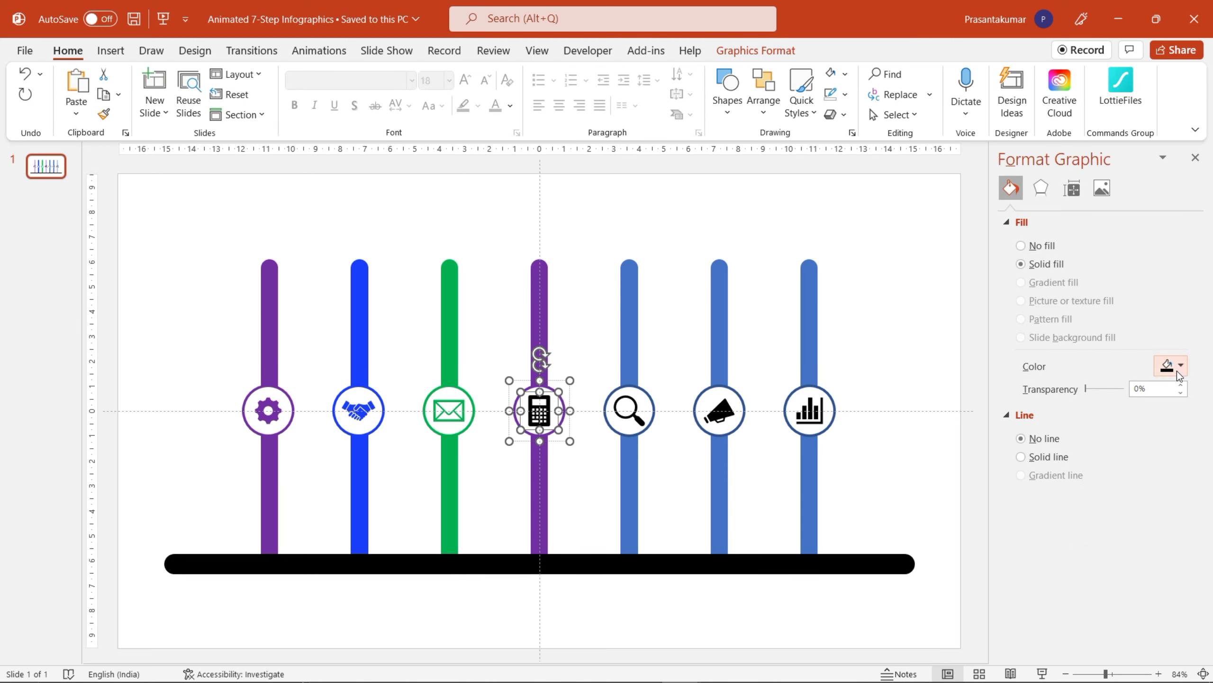
click(1170, 363)
Make the fifth bar, the magnifier icon and its circle outline bright blue.
click(1203, 493)
click(629, 306)
click(1103, 563)
click(641, 402)
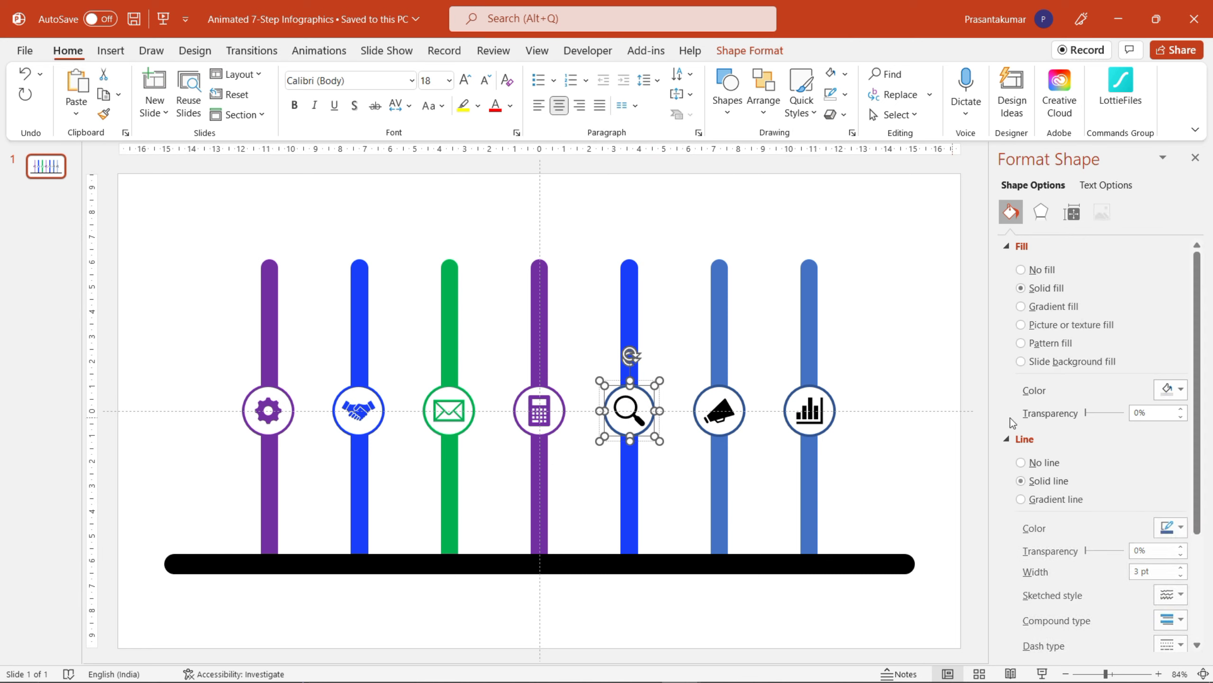
click(1170, 527)
click(1102, 494)
click(629, 410)
Make the sixth bar, the megaphone icon and its circle outline green.
click(1170, 363)
click(1103, 563)
click(717, 286)
click(1169, 390)
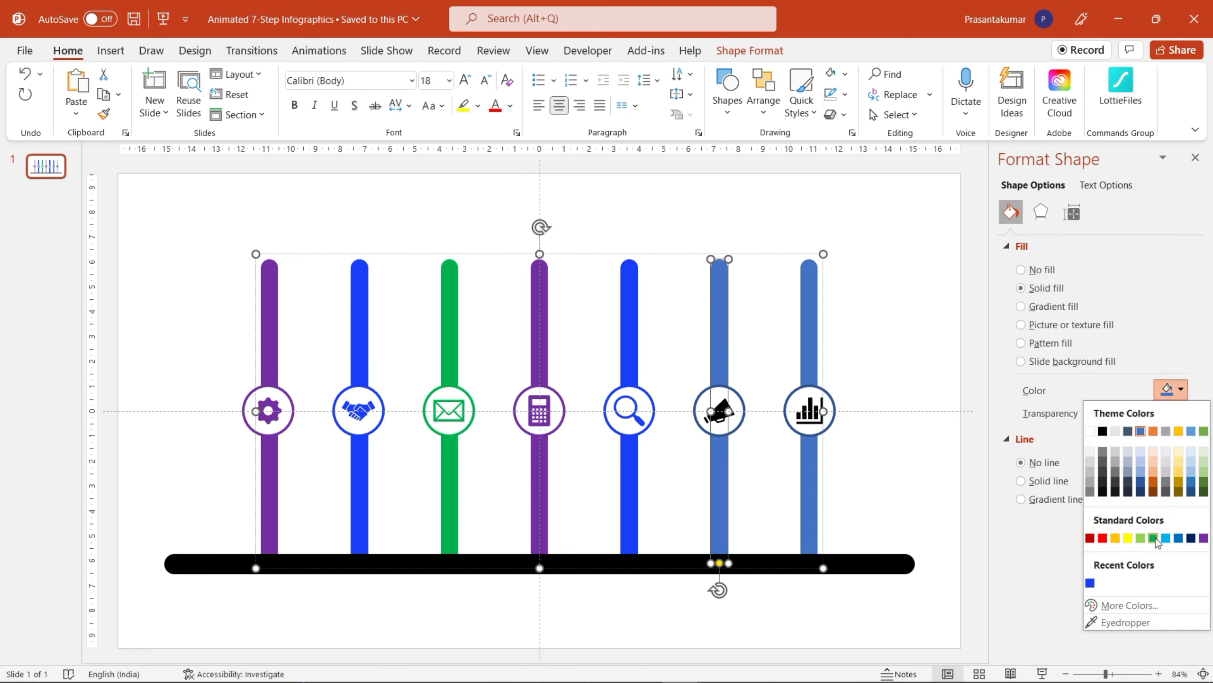
click(1138, 533)
click(720, 410)
click(1170, 523)
click(1138, 426)
click(1170, 365)
click(1129, 514)
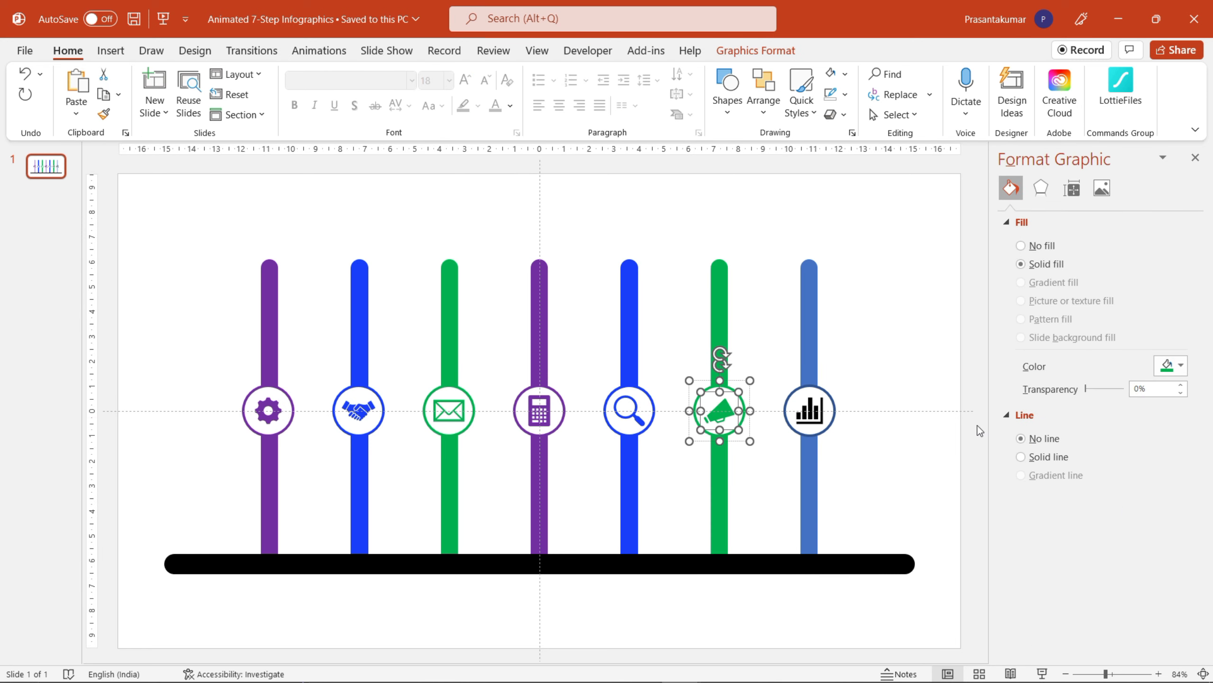
Make the seventh bar, the chart icon and its circle outline purple.
click(809, 311)
click(1170, 390)
click(1102, 534)
click(834, 404)
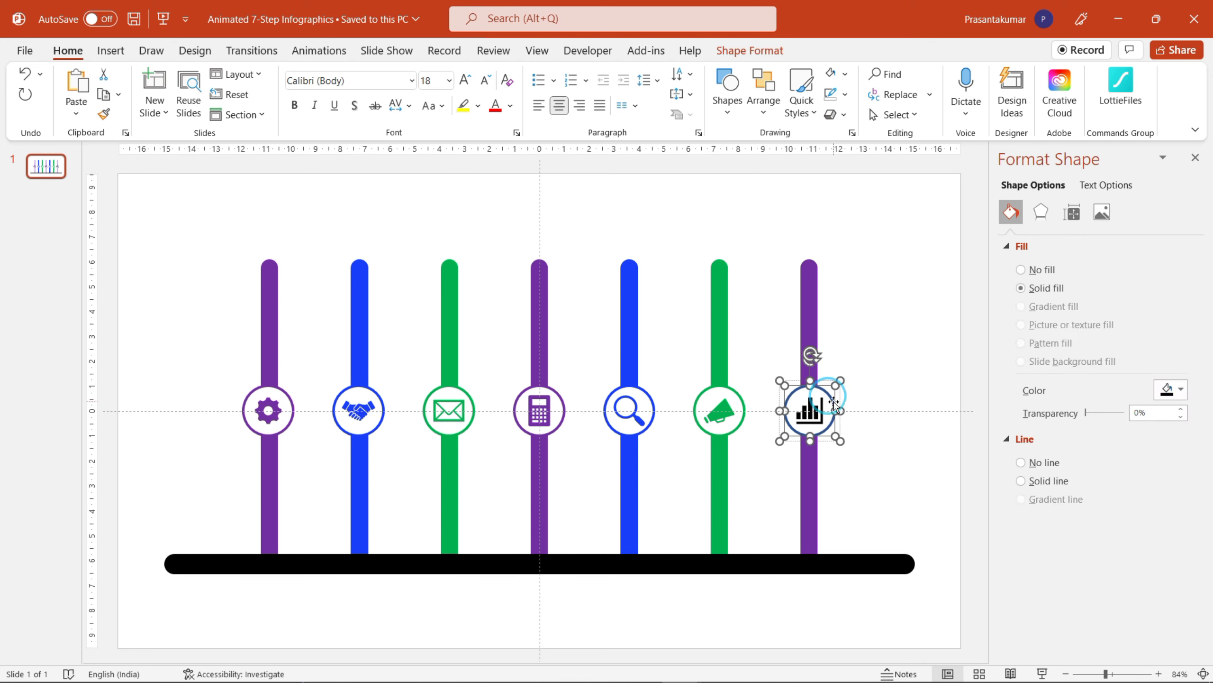
click(811, 408)
click(1167, 366)
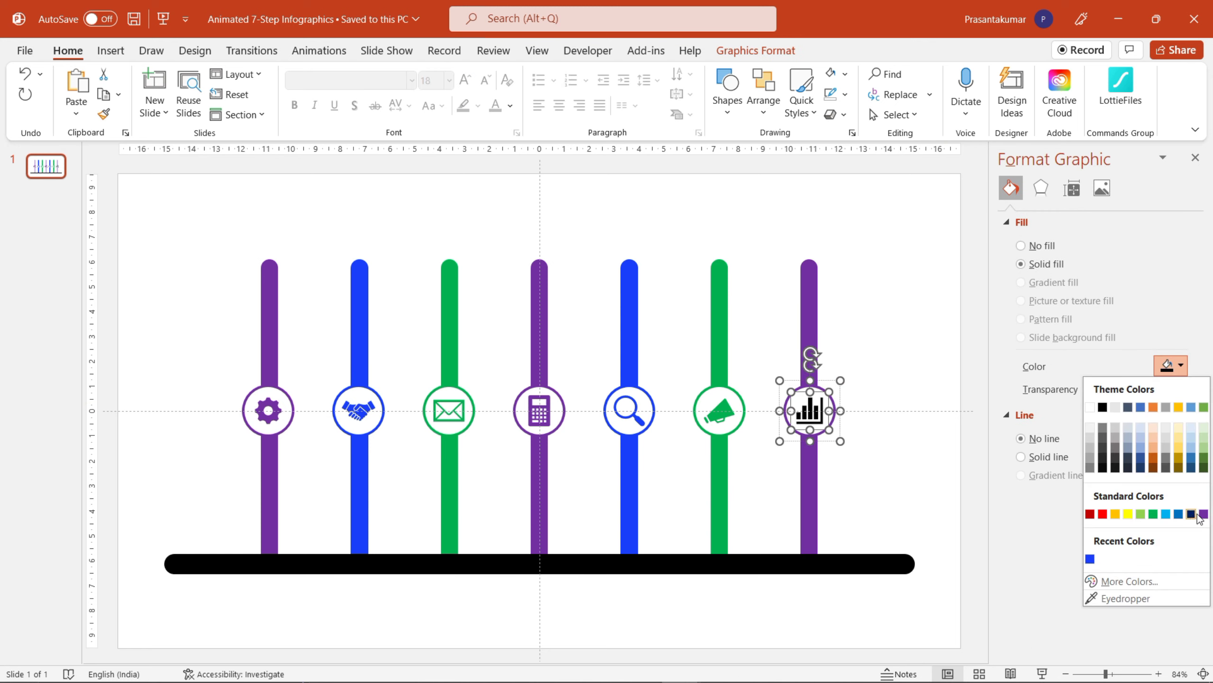
click(1191, 507)
Move the row of seven circled icons down toward the baseline.
click(951, 415)
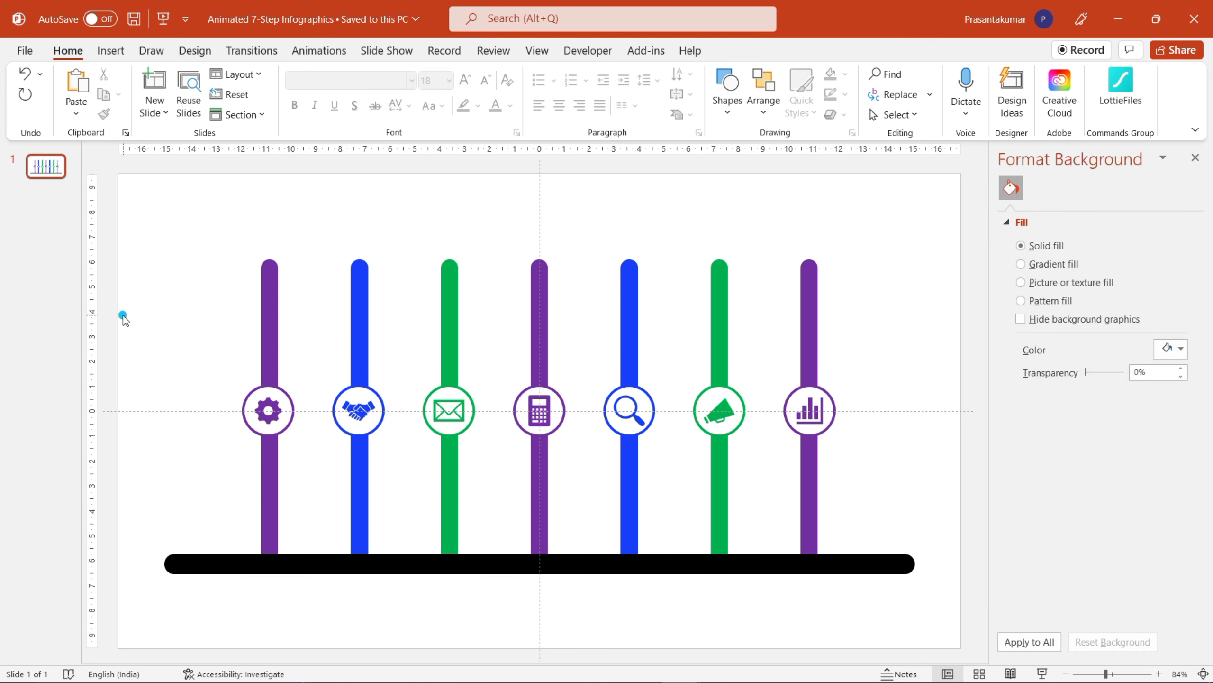
drag(123, 316, 976, 473)
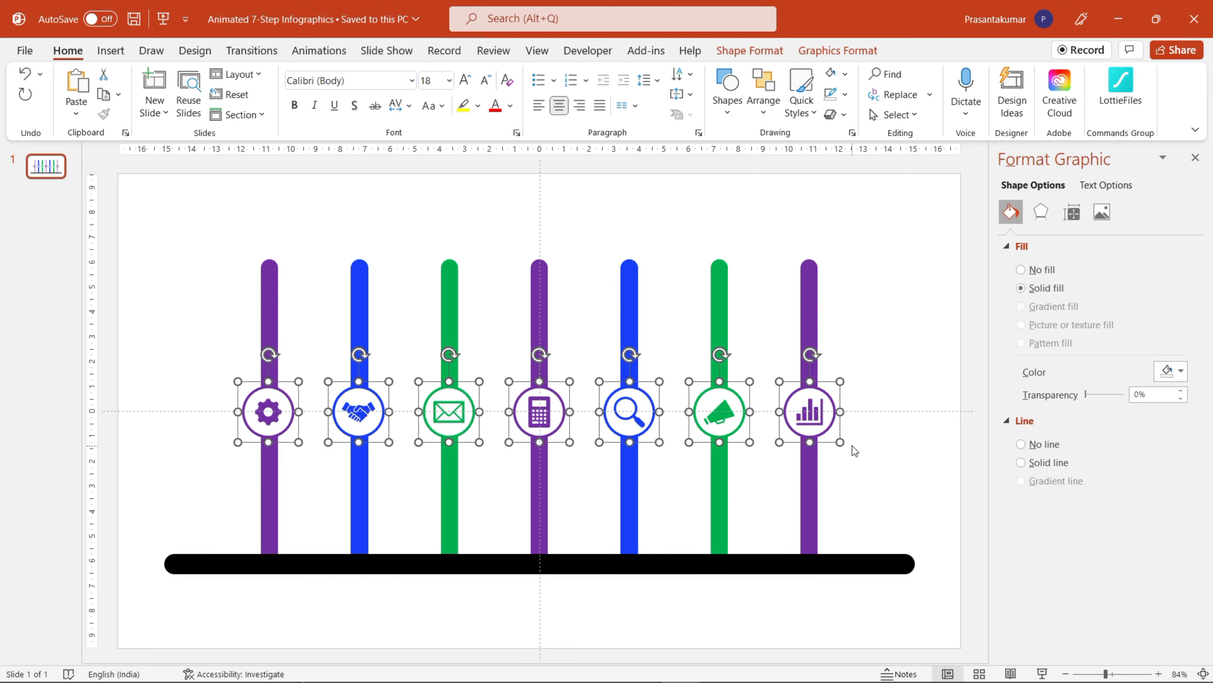
drag(799, 415, 799, 516)
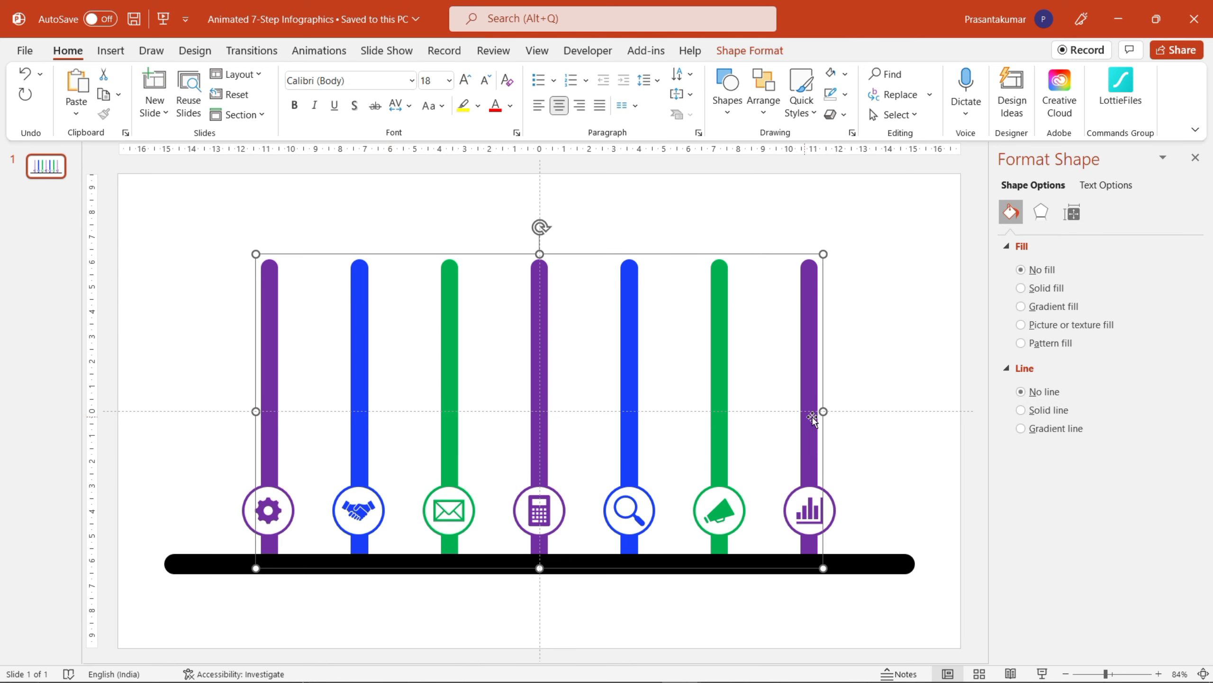
Move all seven icons together below the black baseline.
click(878, 417)
drag(176, 432, 855, 630)
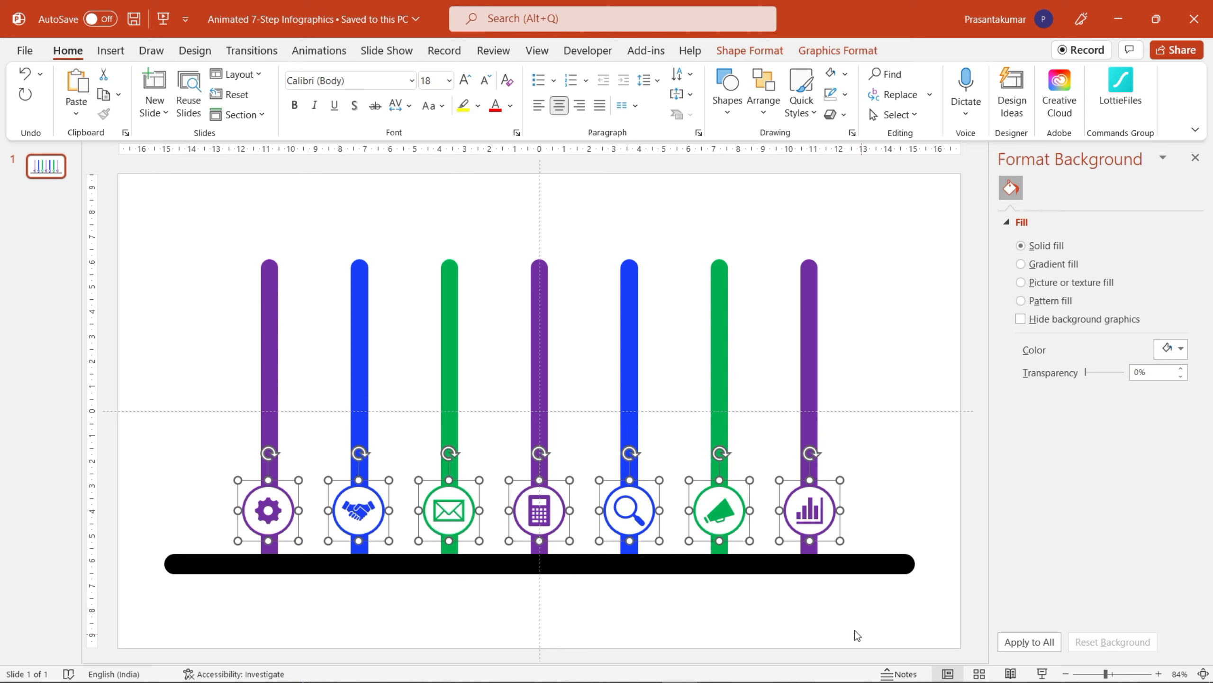
drag(796, 526, 809, 621)
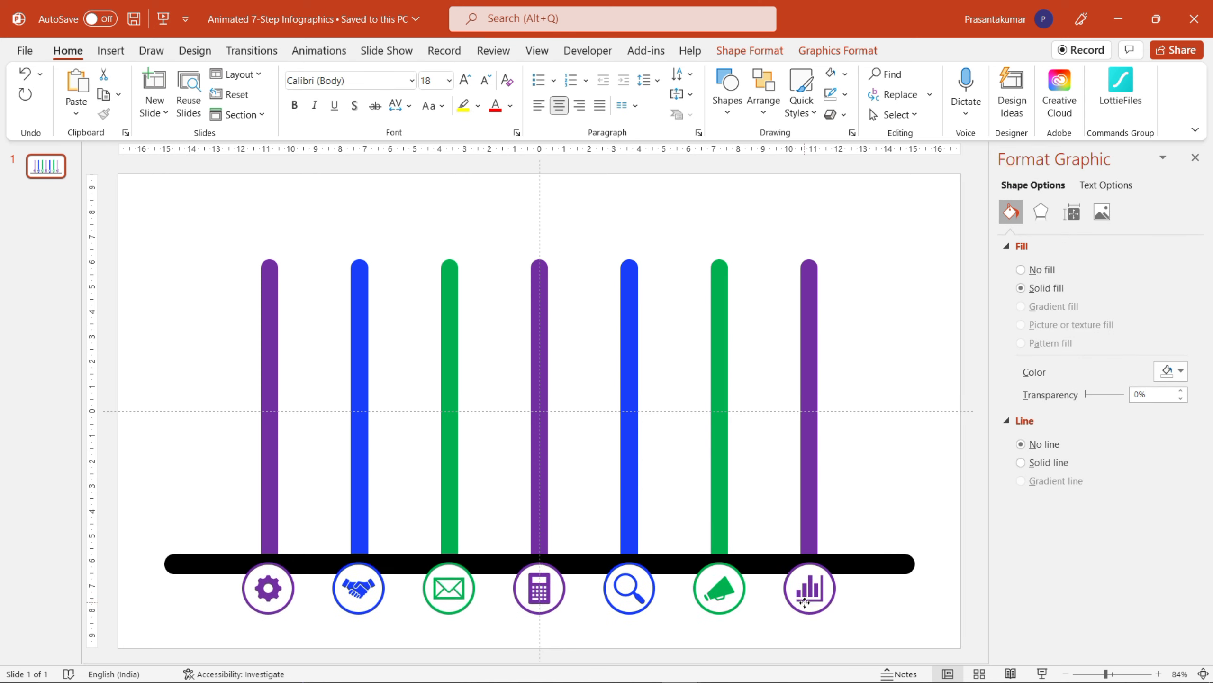
click(877, 455)
Shorten the first purple bar, the first blue bar, and the first green bar to 10.98 cm.
click(360, 354)
click(270, 271)
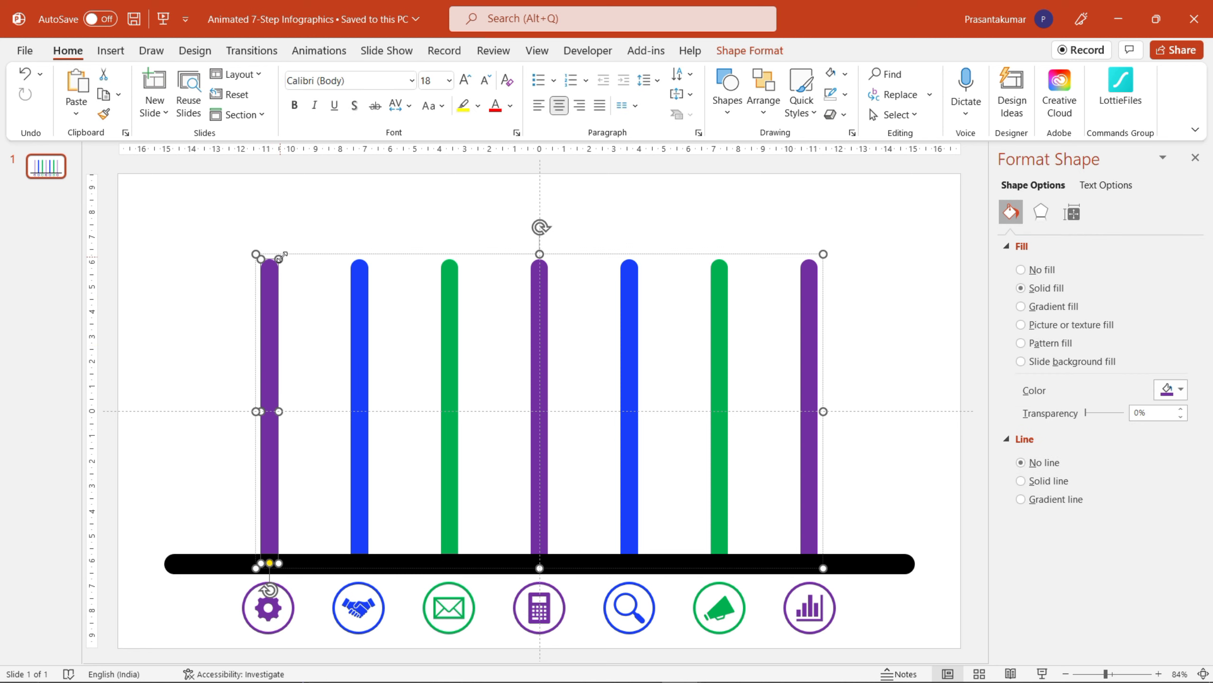
key(Escape)
ctrl+scroll(593, 556, down, 2)
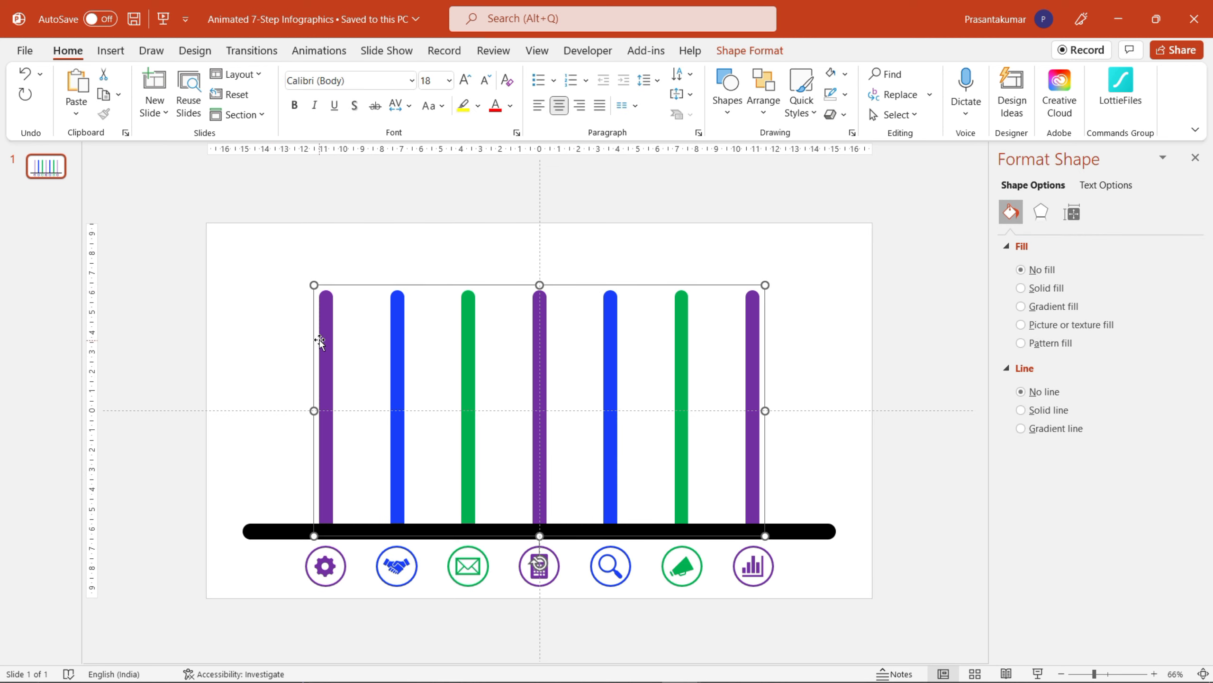
click(320, 341)
ctrl+scroll(320, 341, up, 5)
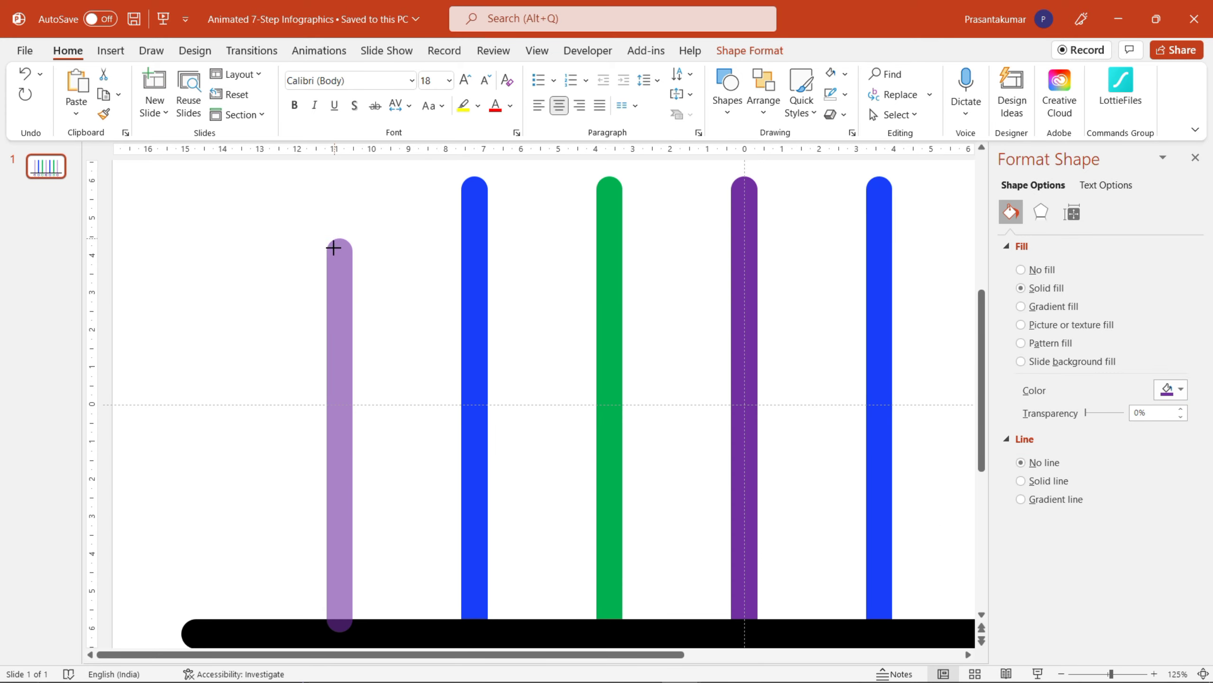
drag(343, 172, 340, 291)
click(468, 260)
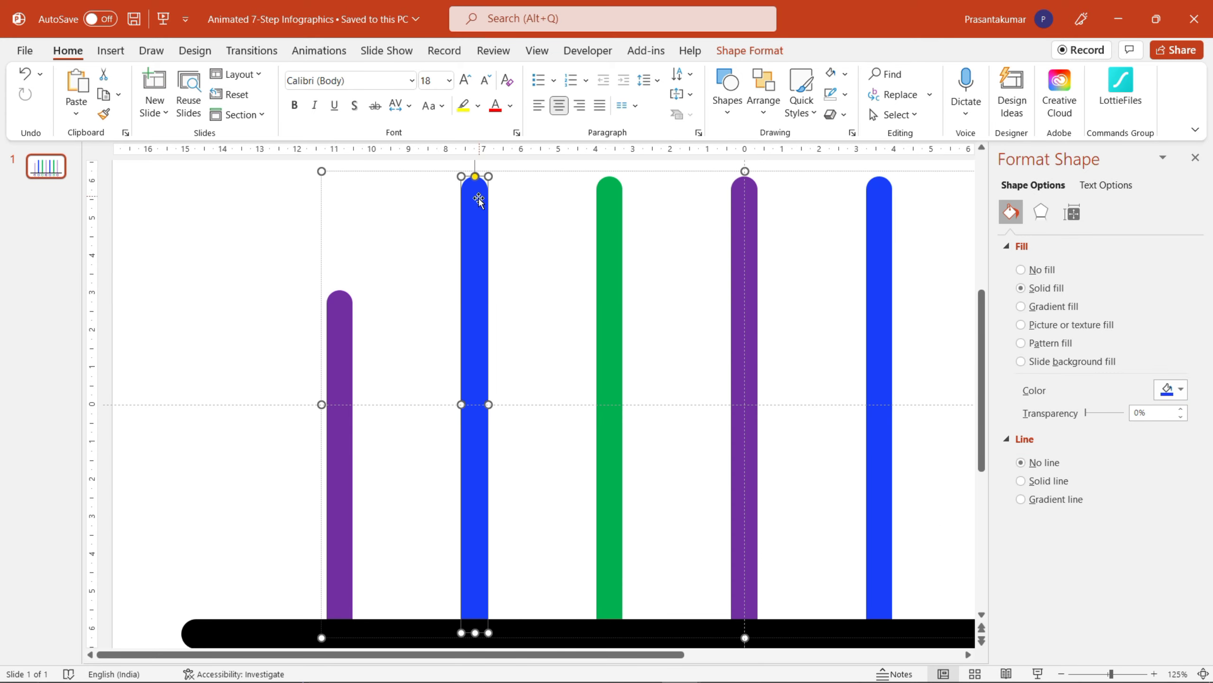
ctrl+scroll(594, 249, up, 2)
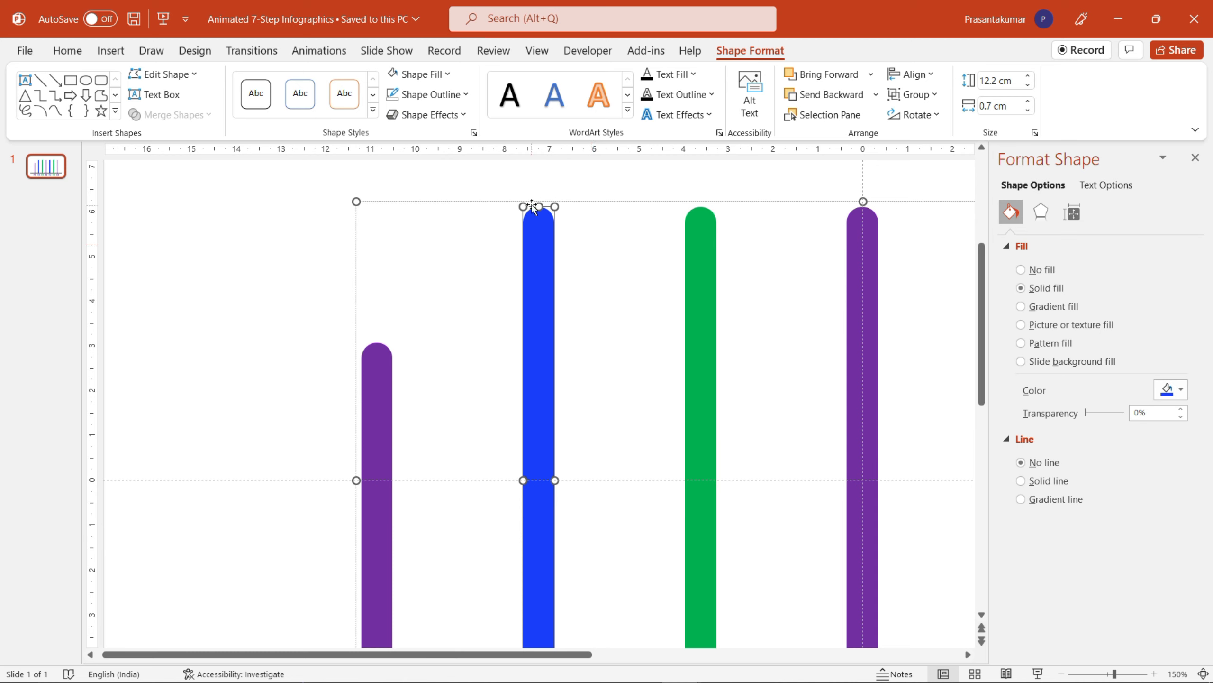
drag(533, 206, 531, 505)
click(703, 220)
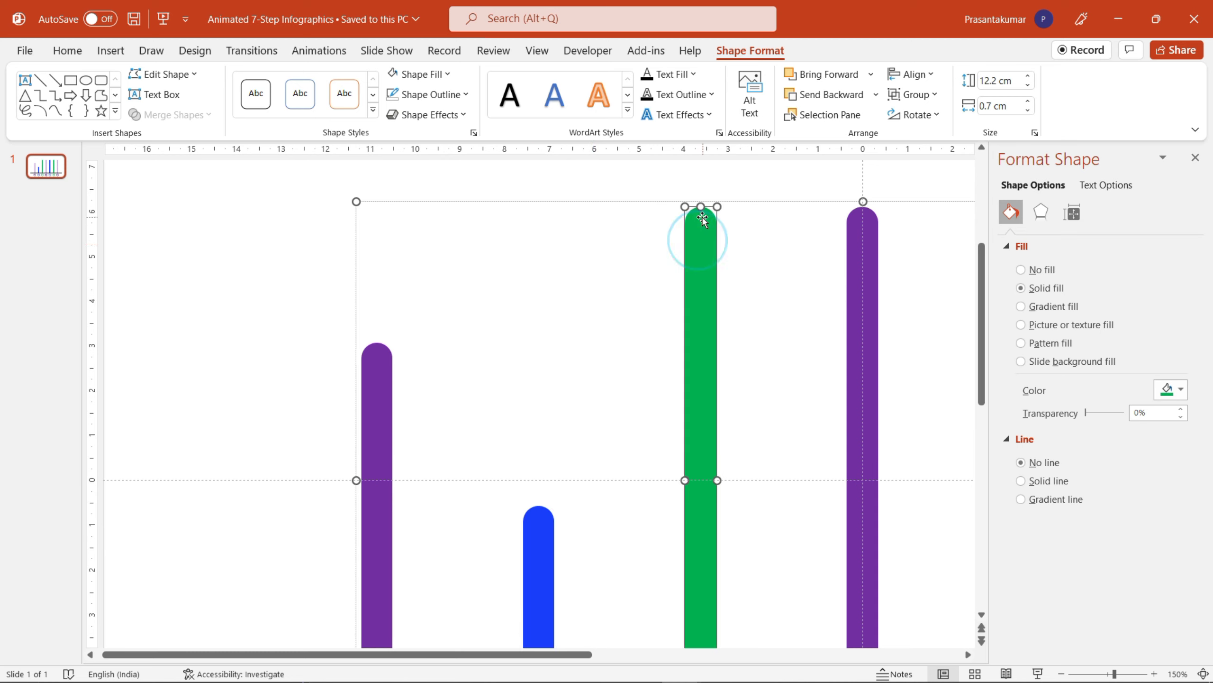
drag(701, 208, 701, 261)
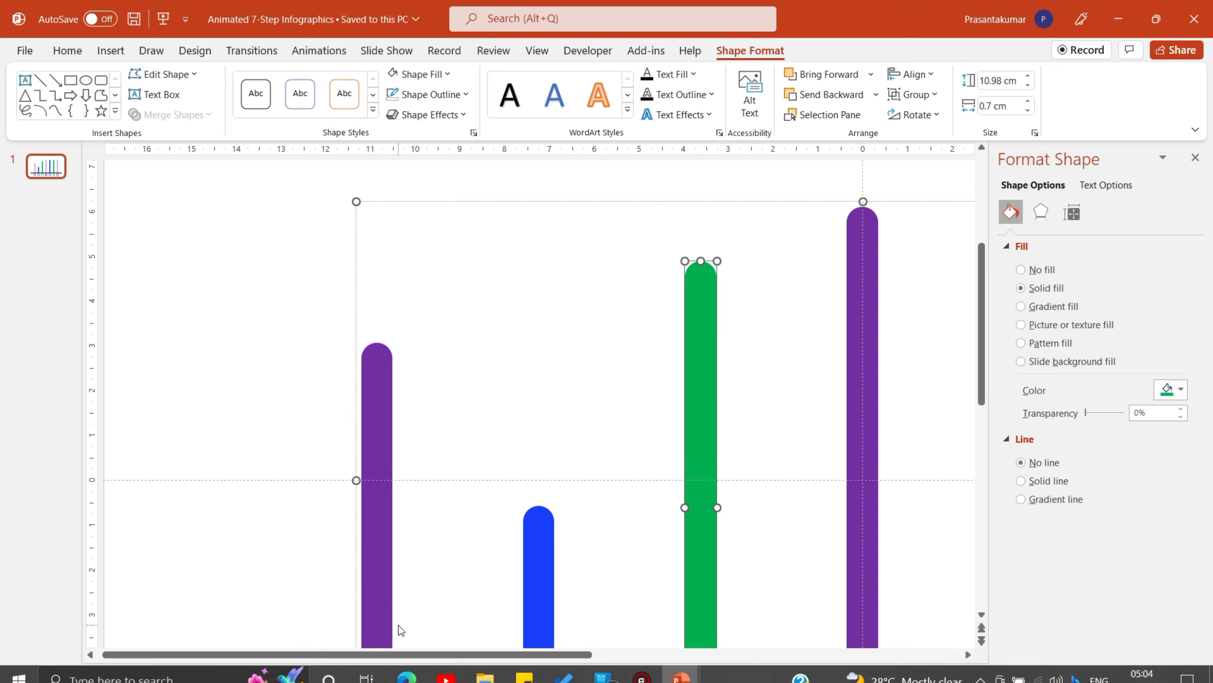
drag(419, 654, 619, 654)
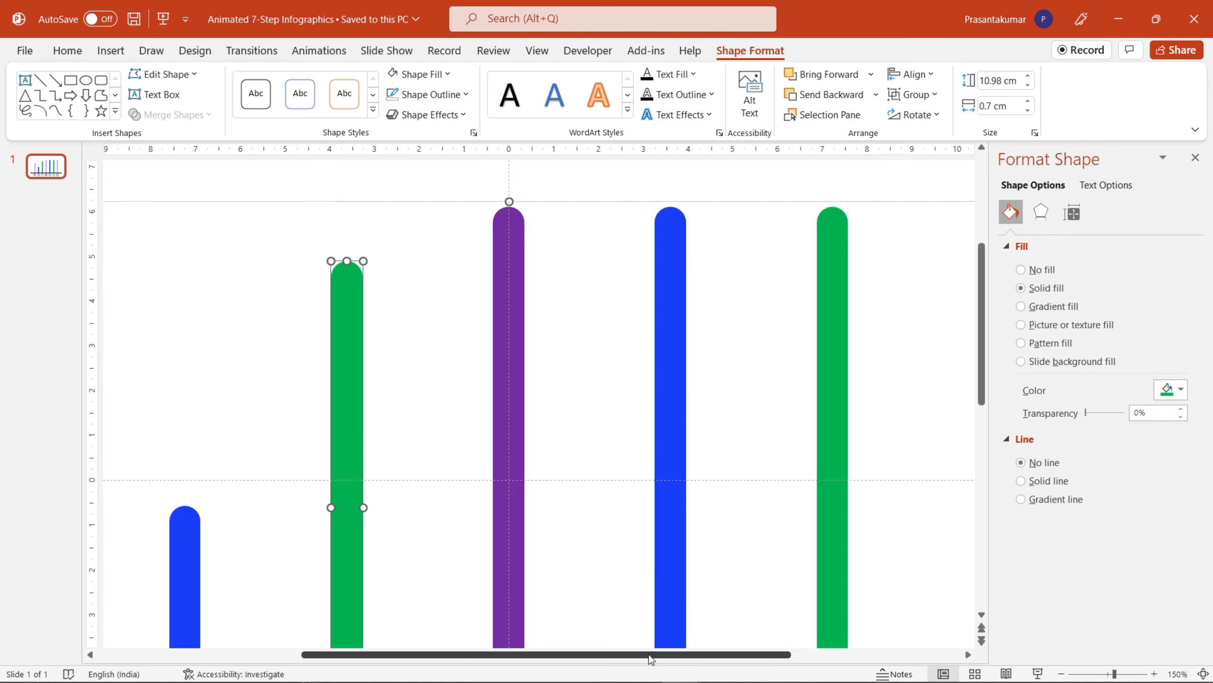
Shorten the middle purple bar to 3.74 cm, second blue to 8.09 cm, second green to 10.43 cm.
click(504, 248)
drag(509, 207, 487, 584)
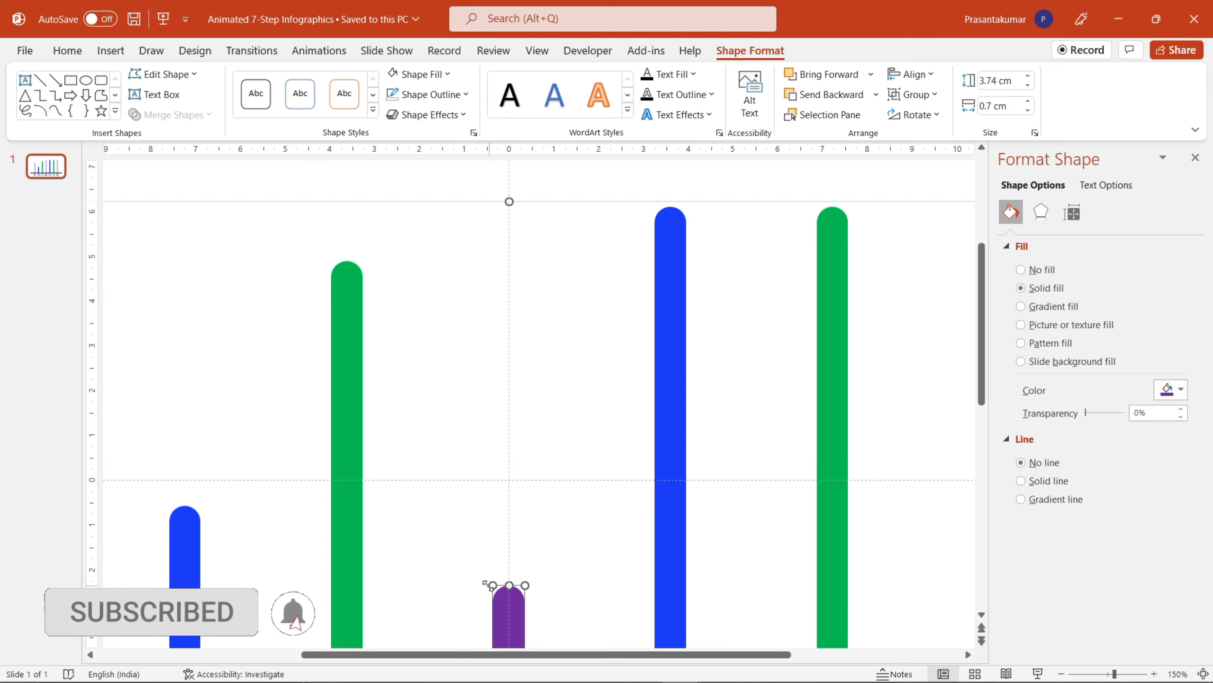
click(665, 220)
drag(670, 206, 671, 393)
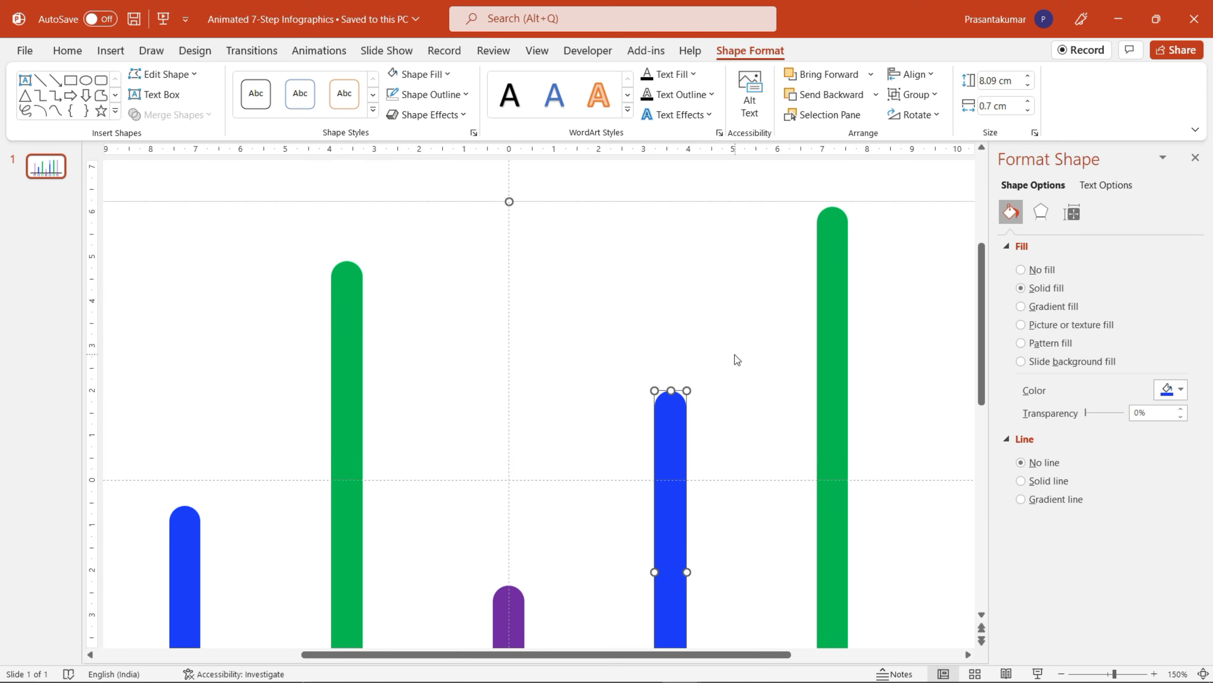
scroll(738, 363, down, 2)
scroll(738, 363, up, 1)
scroll(784, 335, up, 1)
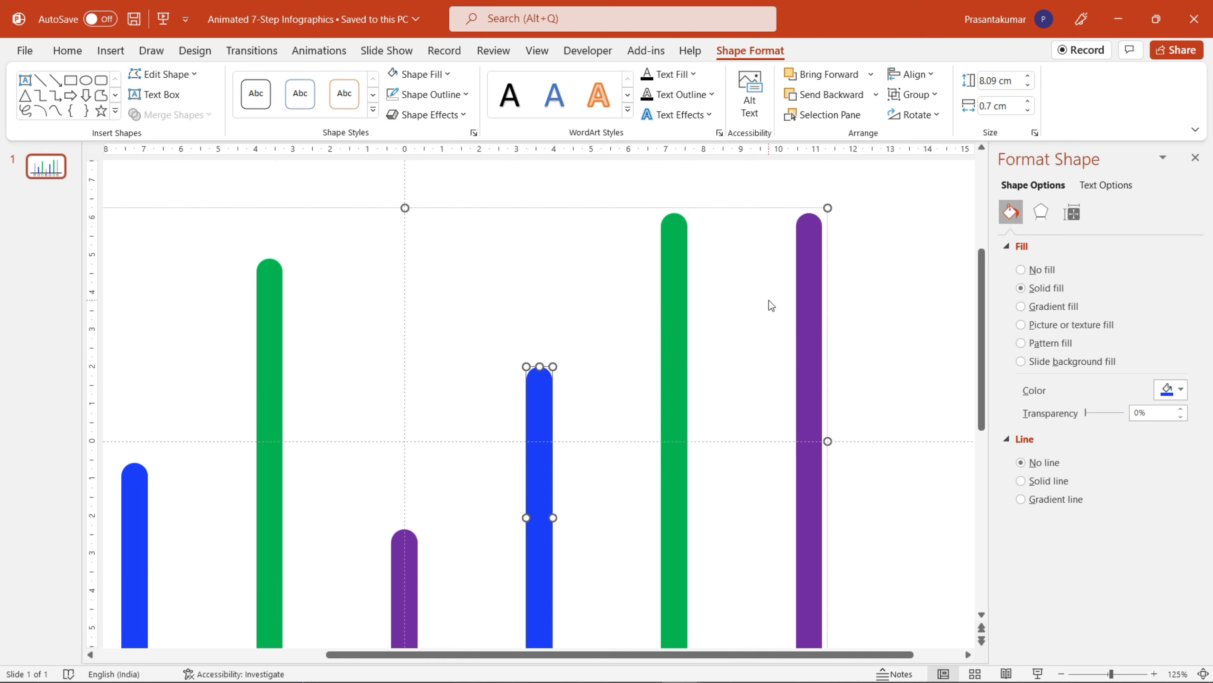
click(676, 265)
drag(674, 209, 674, 280)
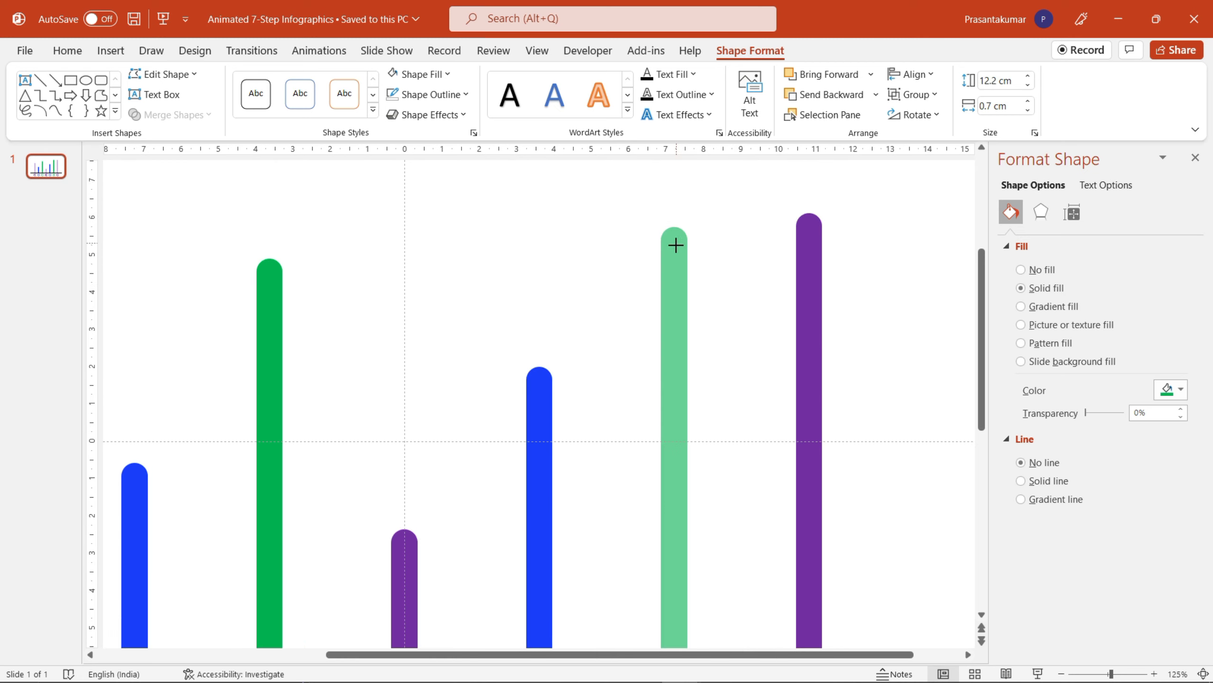
Cut the second blue bar to 6.25 cm and the last purple bar to 5.6 cm.
click(798, 259)
drag(809, 209, 809, 222)
click(537, 393)
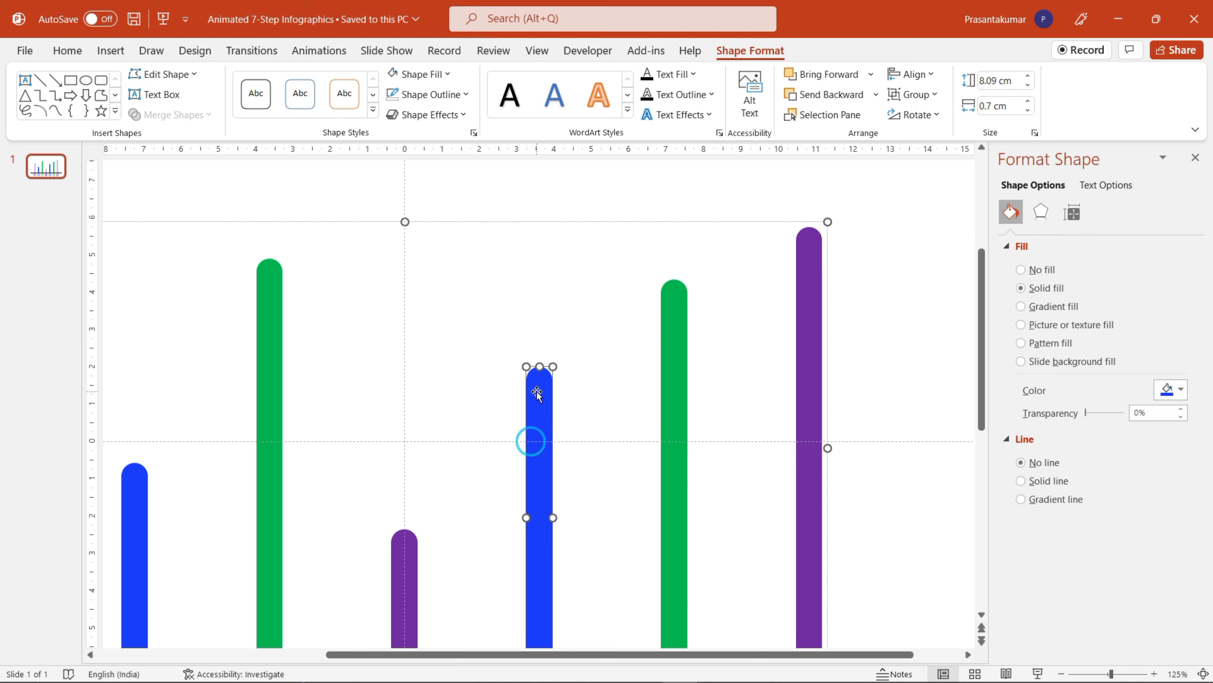
drag(537, 393, 544, 435)
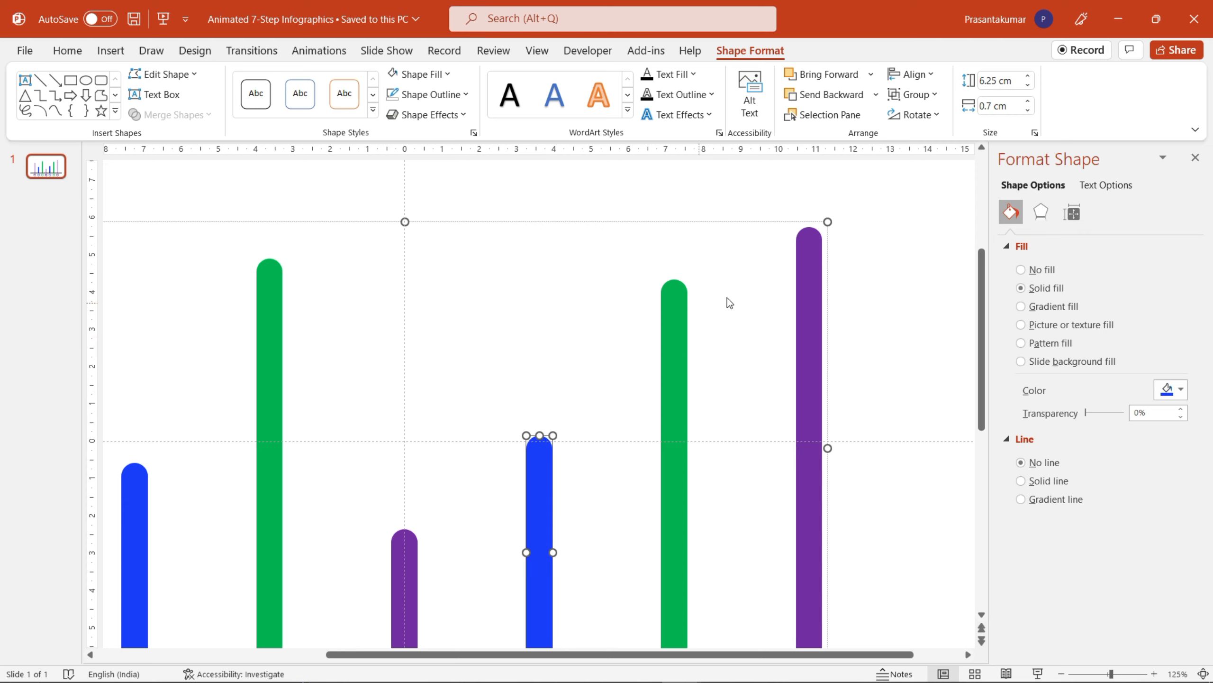
click(802, 253)
drag(811, 231, 818, 468)
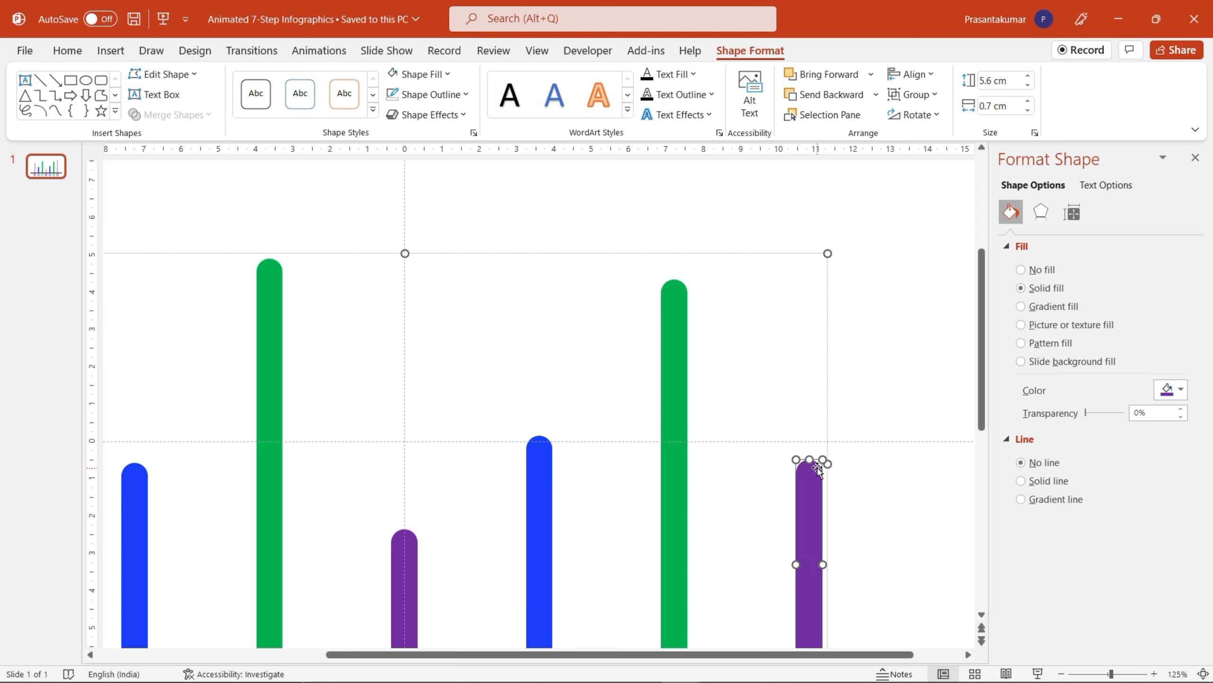
Make the second blue bar taller by raising its top edge.
click(638, 467)
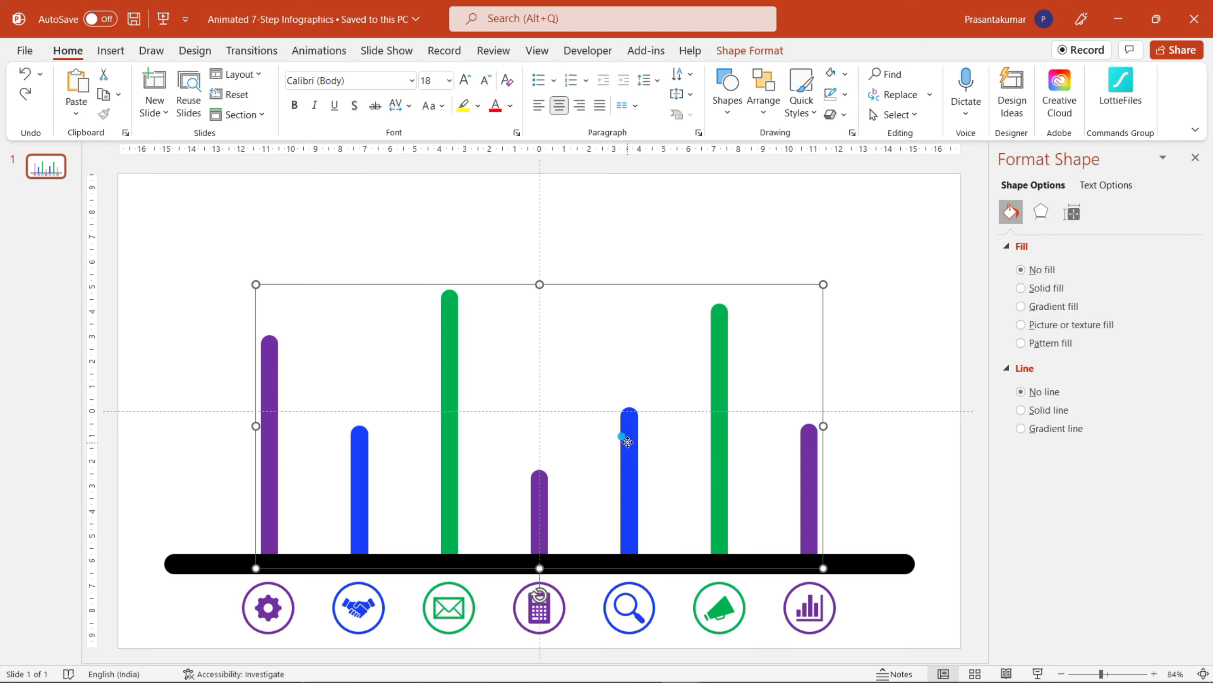
click(627, 435)
scroll(627, 435, up, 4)
drag(540, 287, 540, 212)
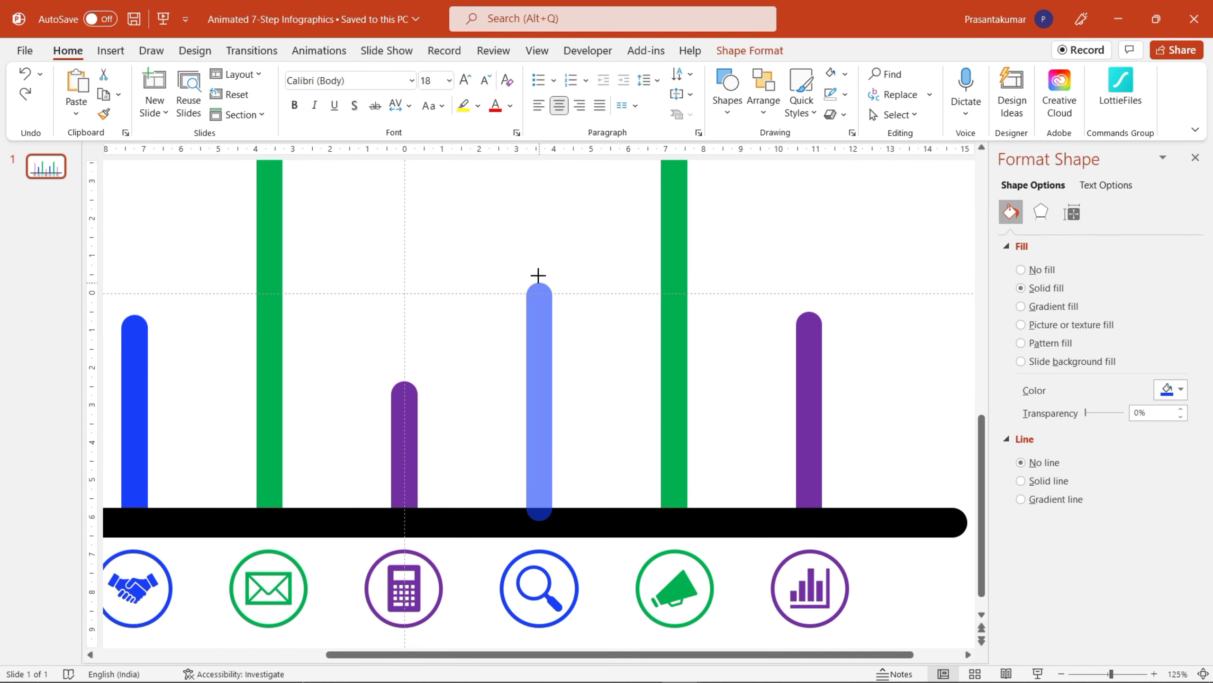
scroll(628, 294, down, 4)
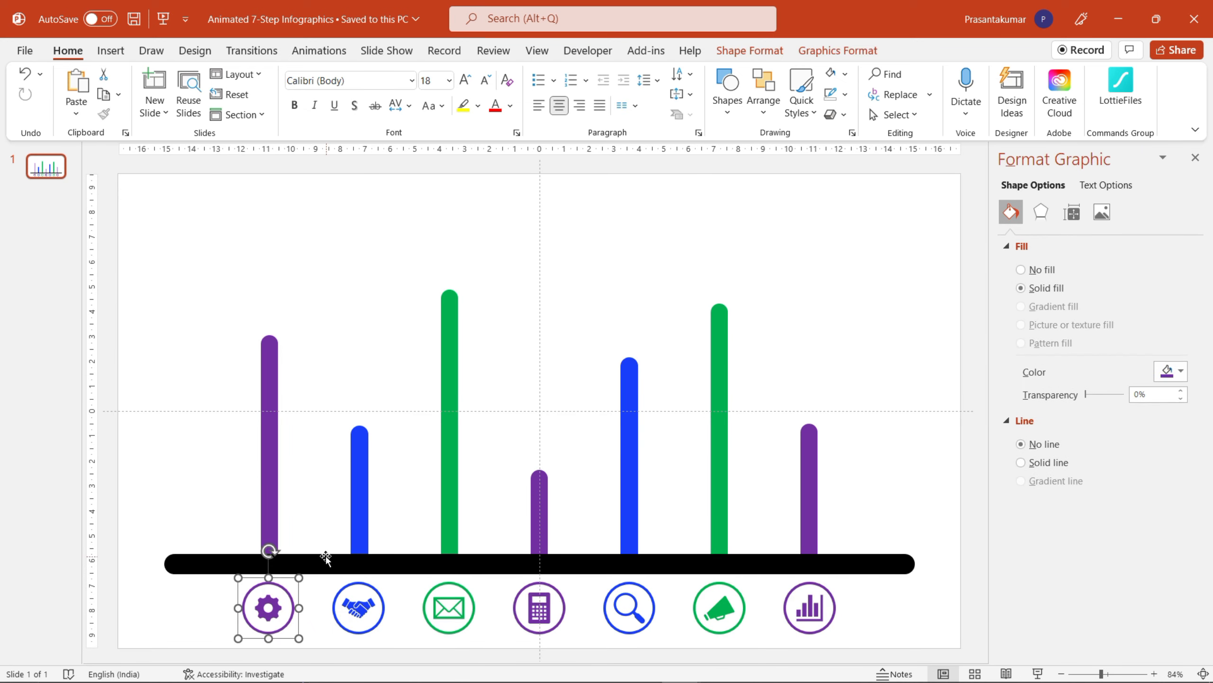
Give the gear icon an upward Lines motion path extended up its purple bar.
click(319, 50)
click(818, 93)
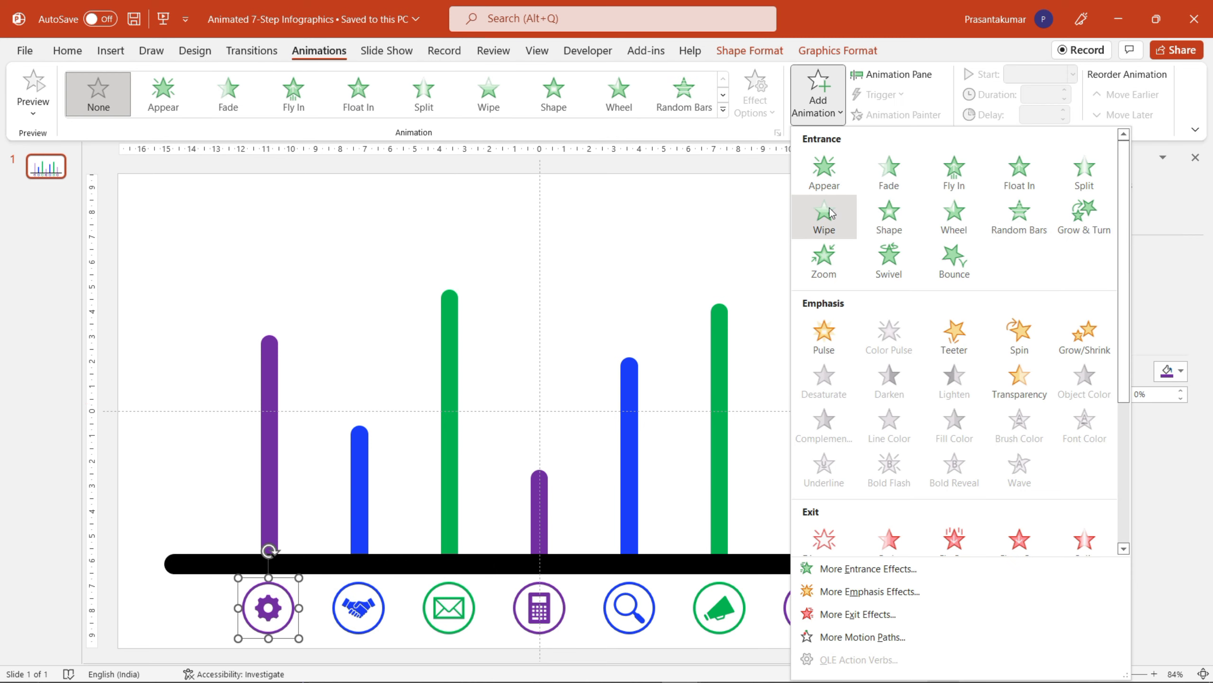
scroll(821, 433, down, 3)
click(824, 482)
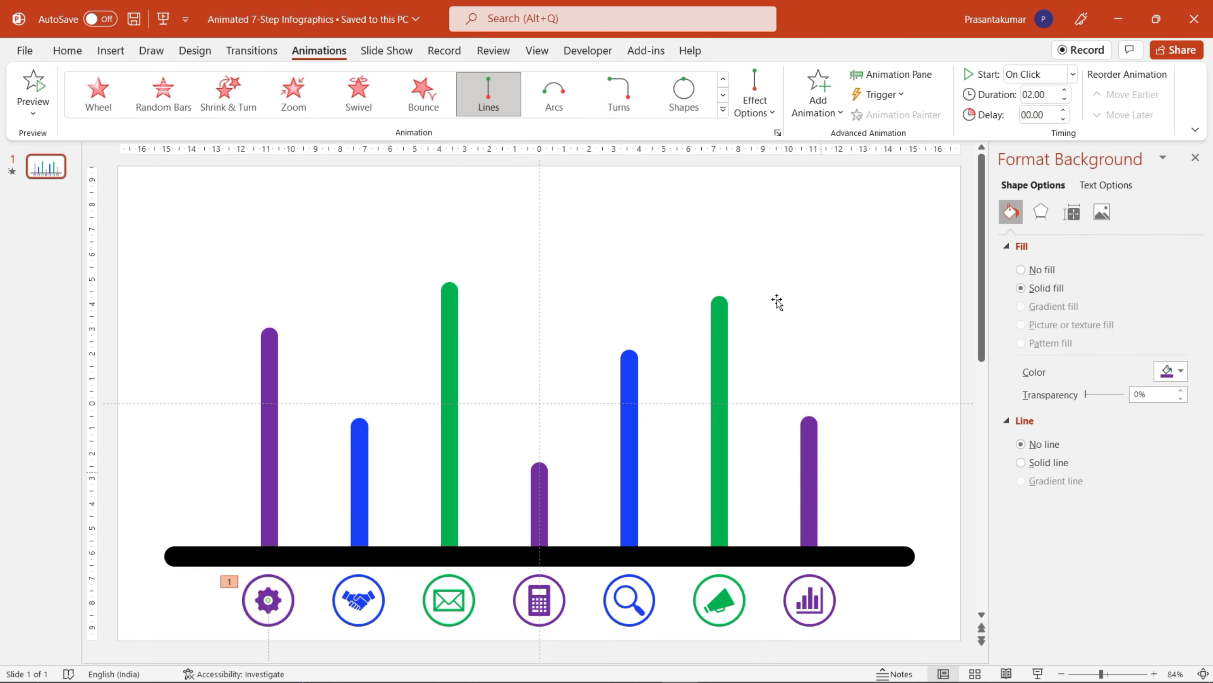
click(758, 117)
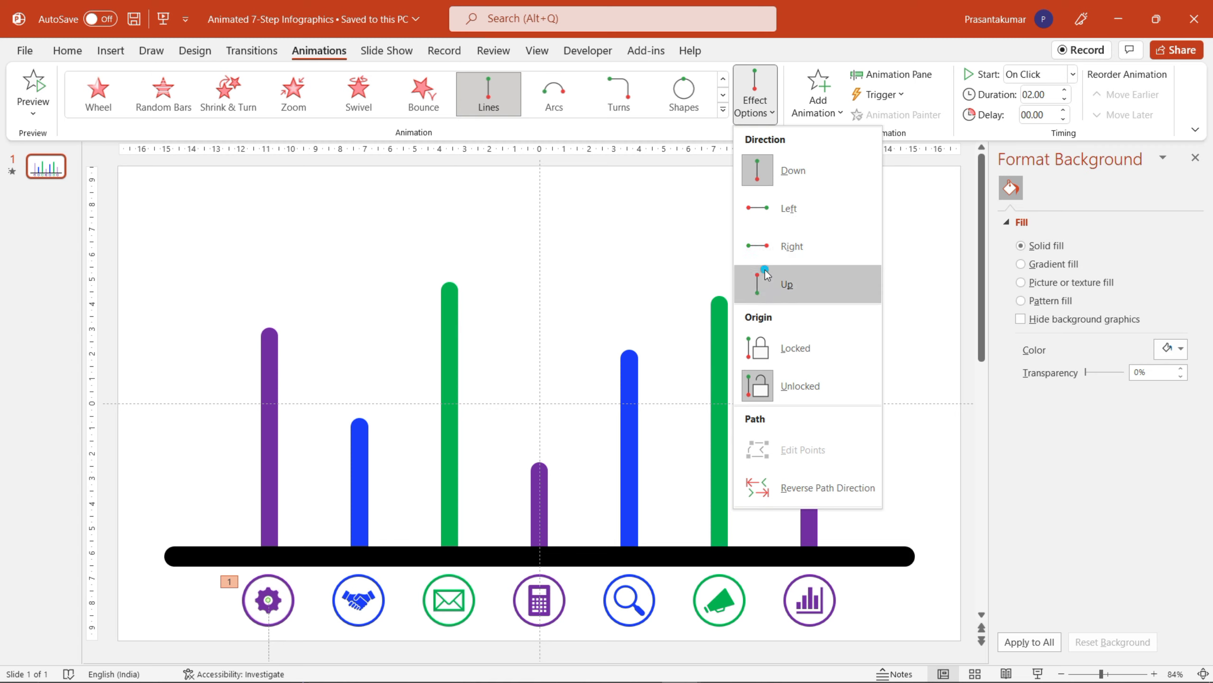
click(786, 284)
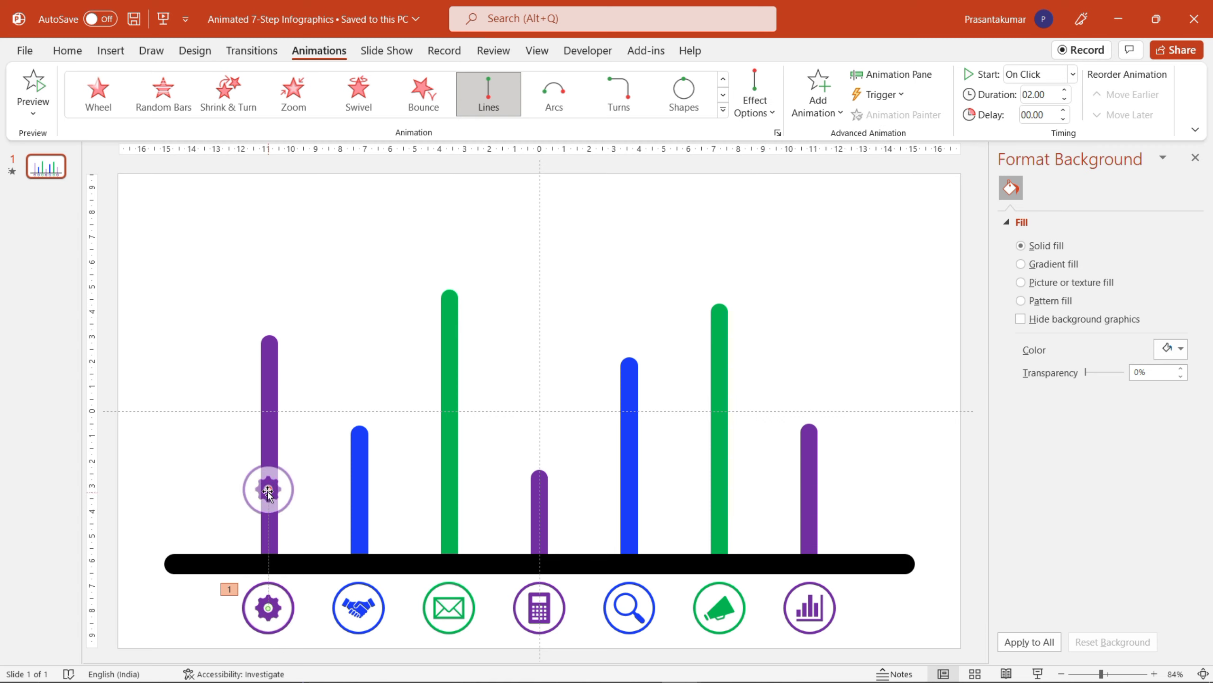
drag(269, 486, 282, 407)
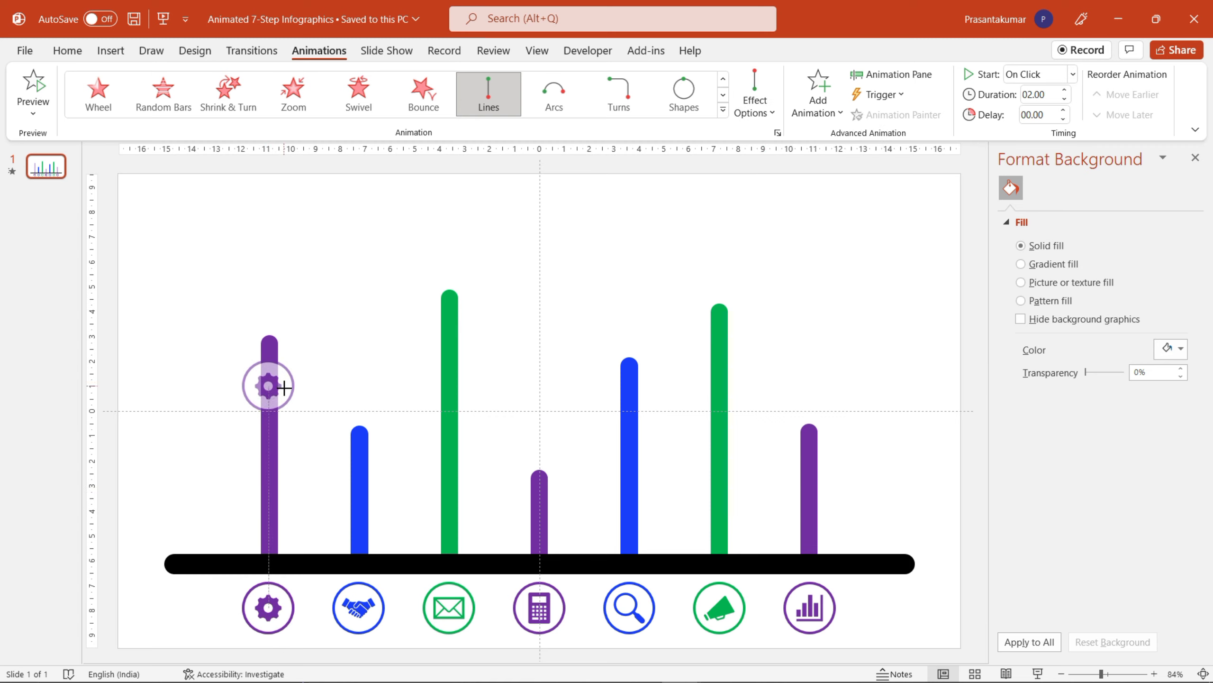
In the Animation Pane, set the gear animation to start With Previous and preview it.
click(897, 76)
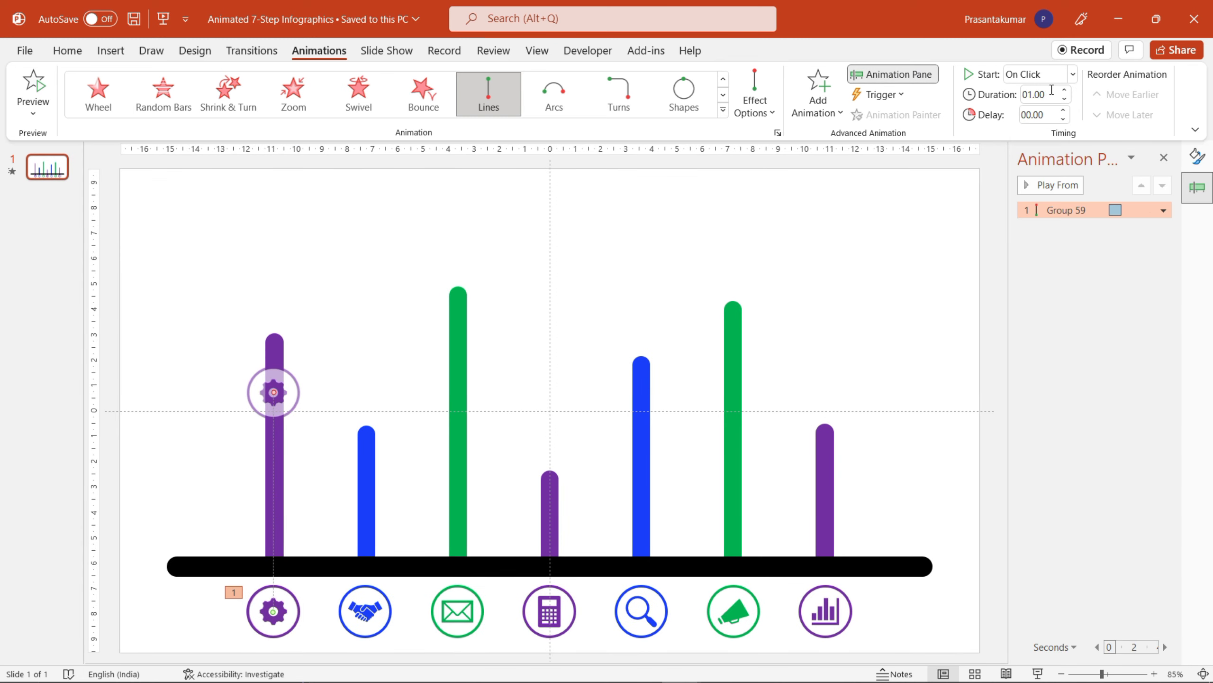
click(1073, 74)
click(1057, 115)
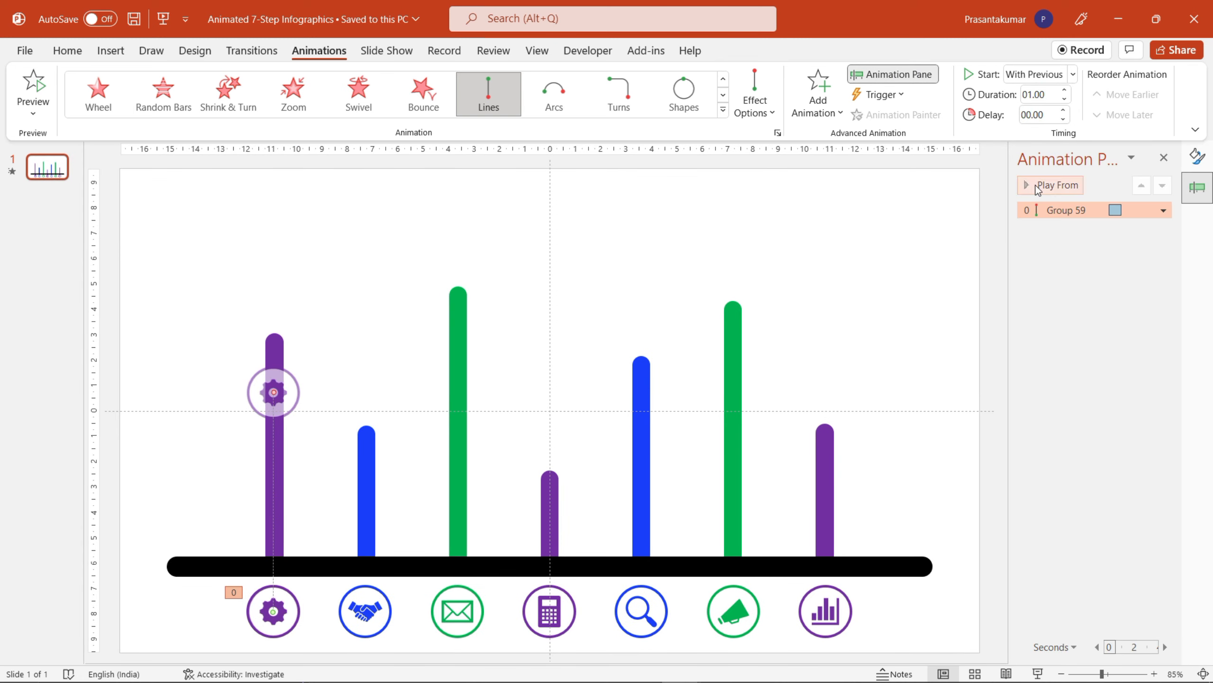
click(1055, 186)
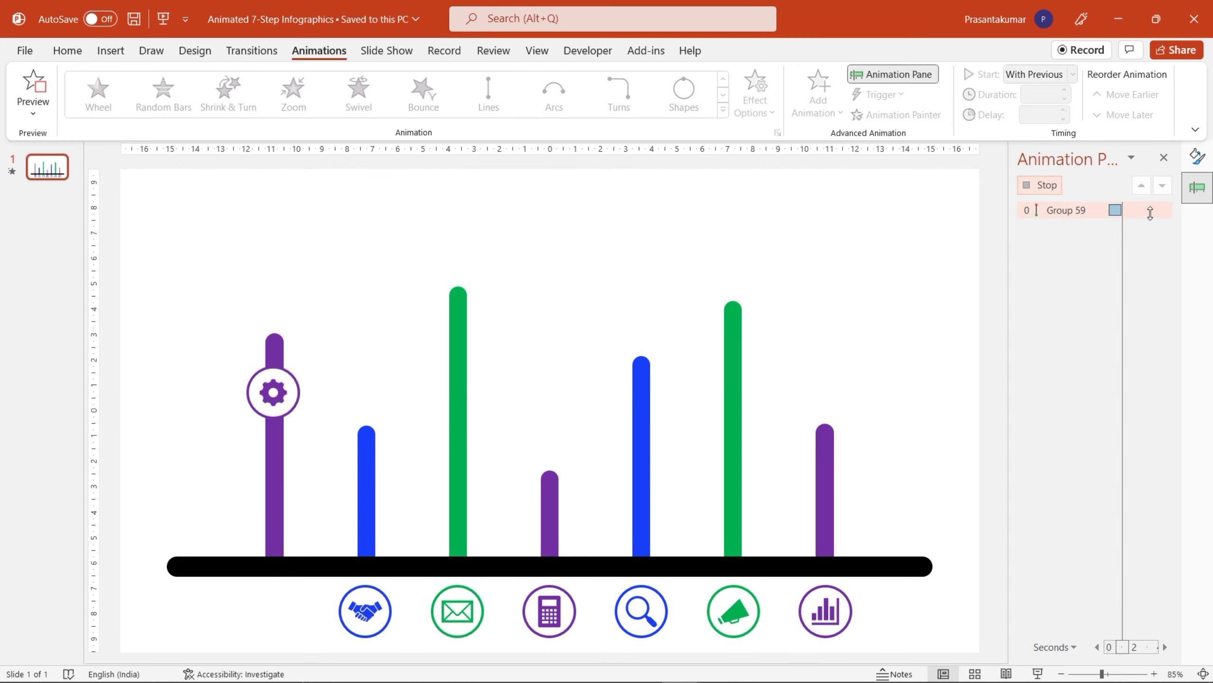
Set the gear animation's Smooth end to 0 sec and Bounce end to 0.5 sec, then preview.
click(1163, 211)
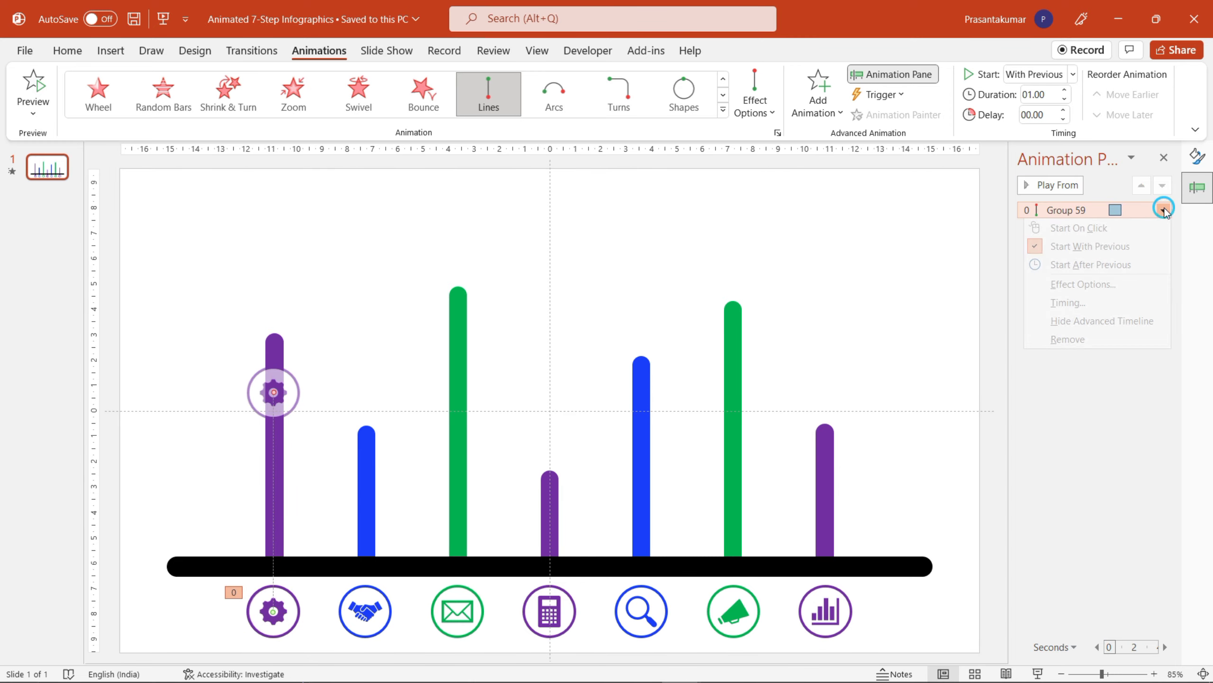
click(1124, 281)
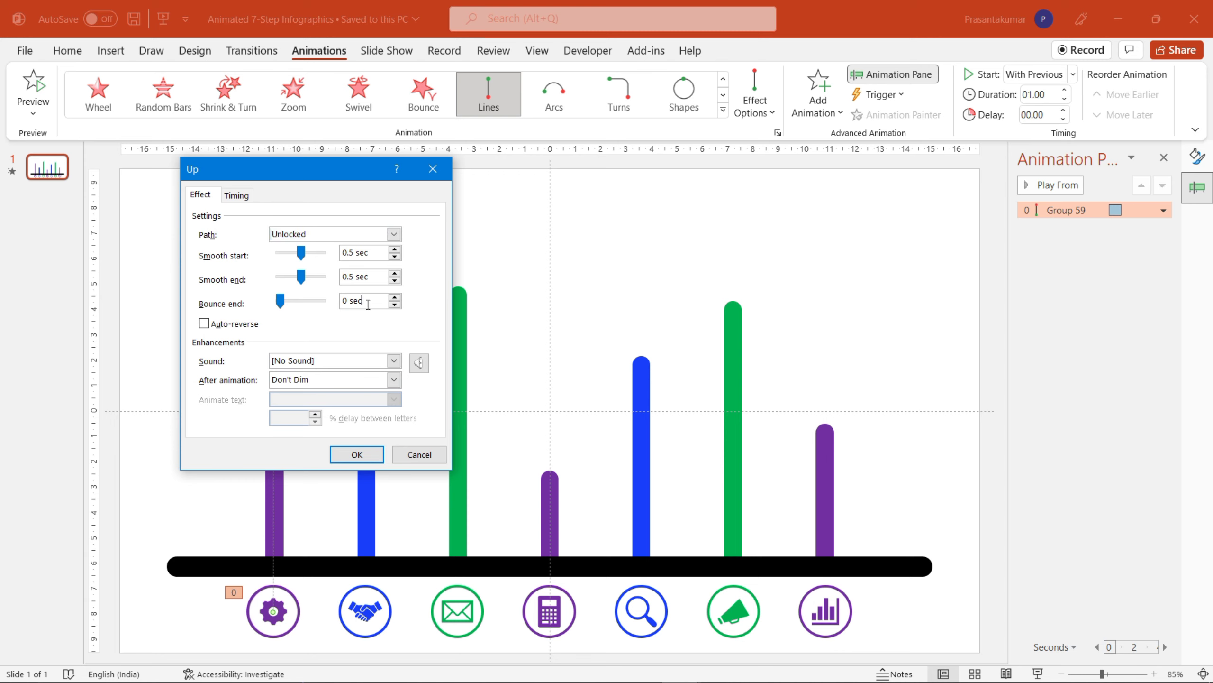
key(Return)
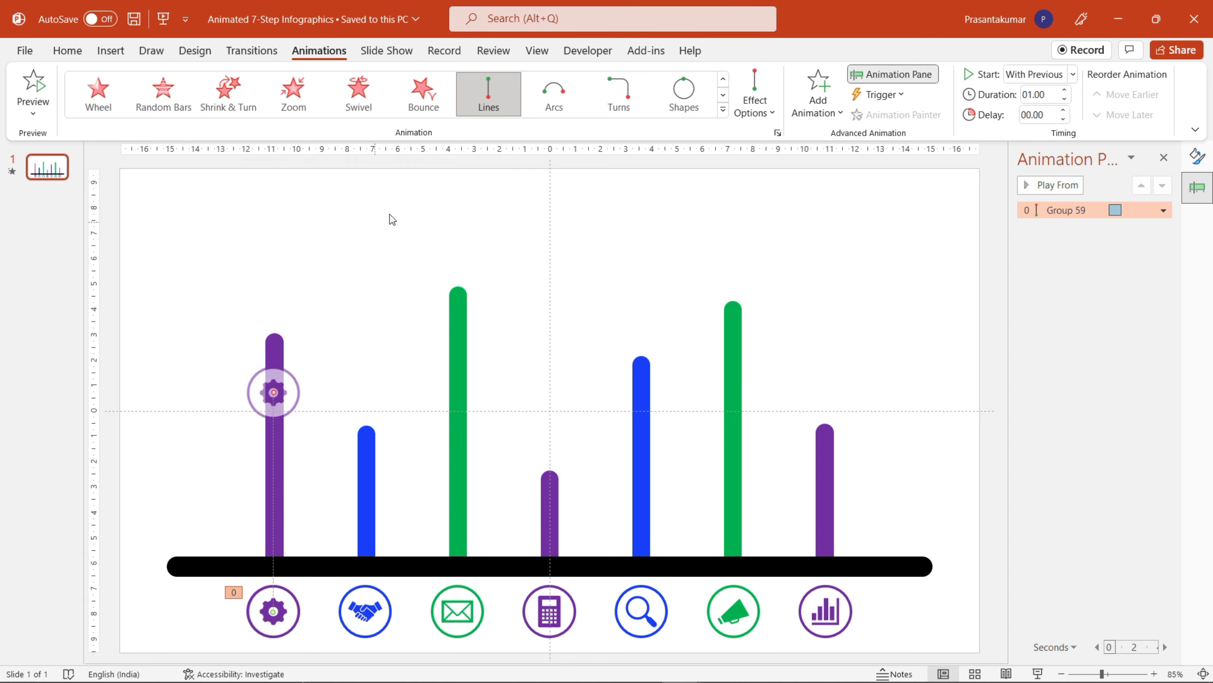
click(1163, 210)
click(1124, 280)
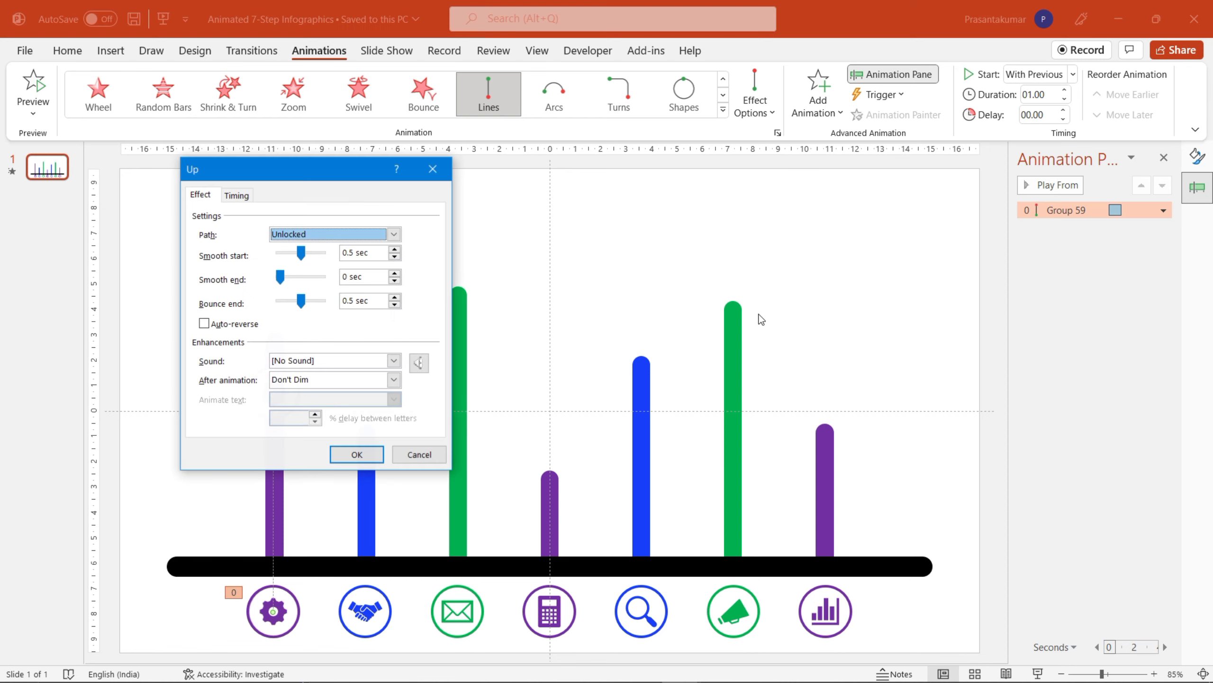
click(357, 454)
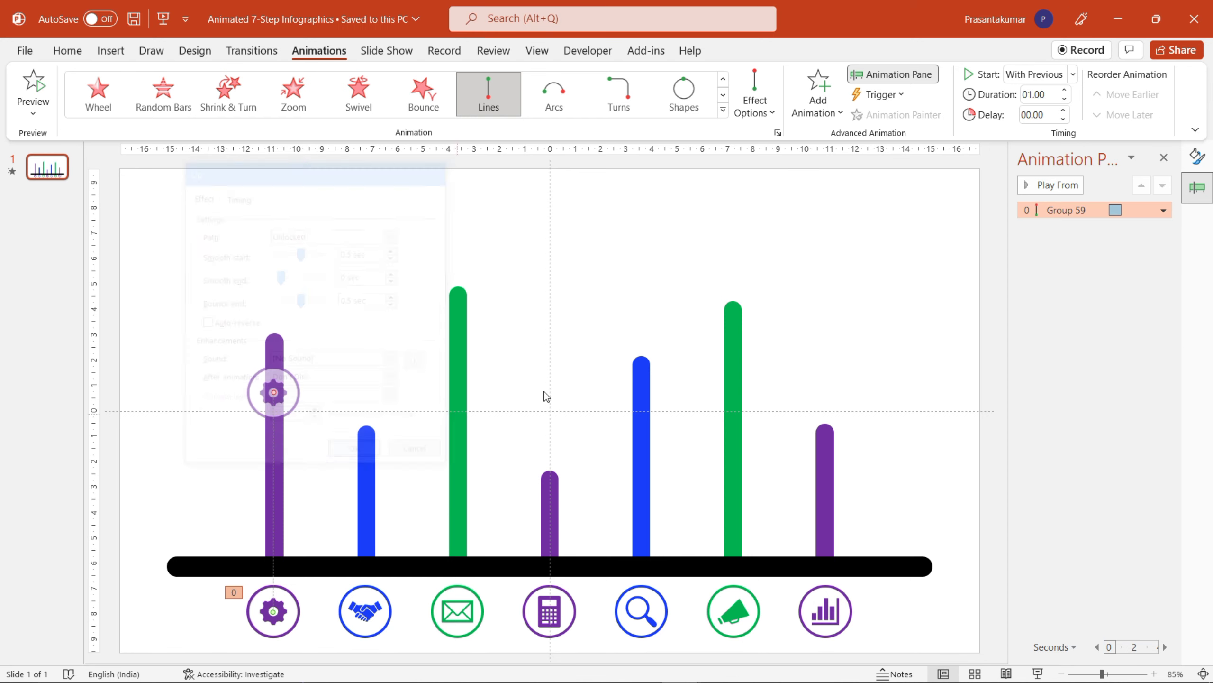
click(1047, 189)
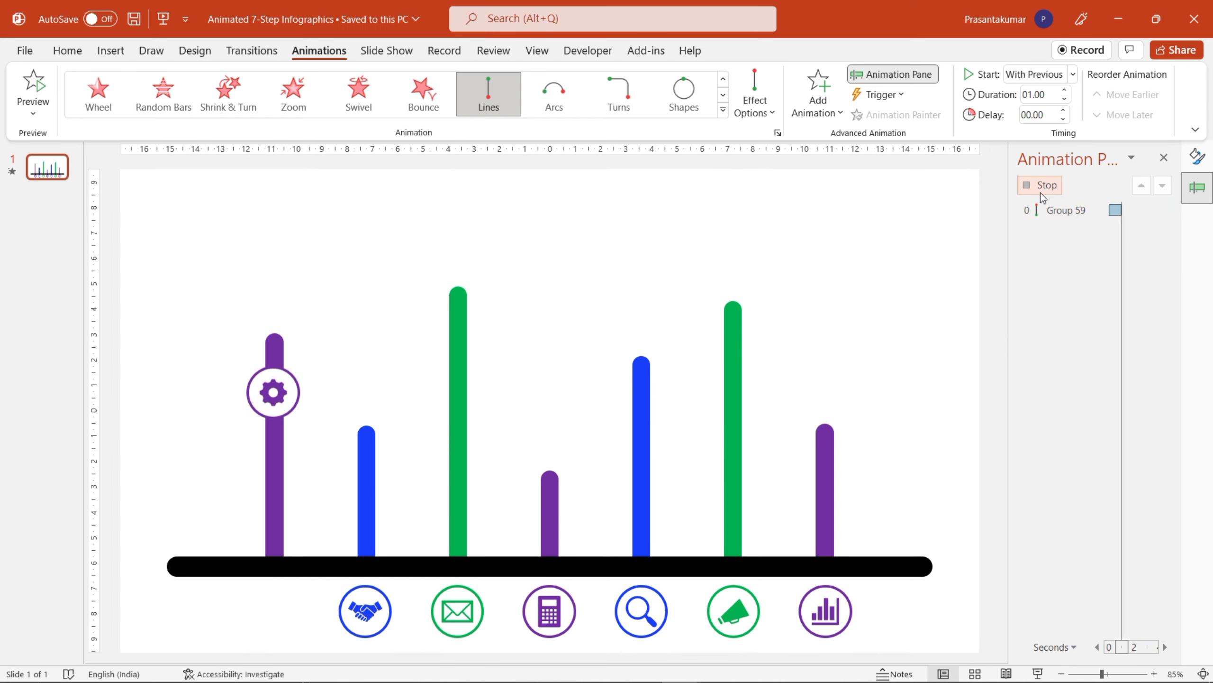
Reopen the gear animation's effect settings and confirm the 0.5 sec bounce end.
click(681, 235)
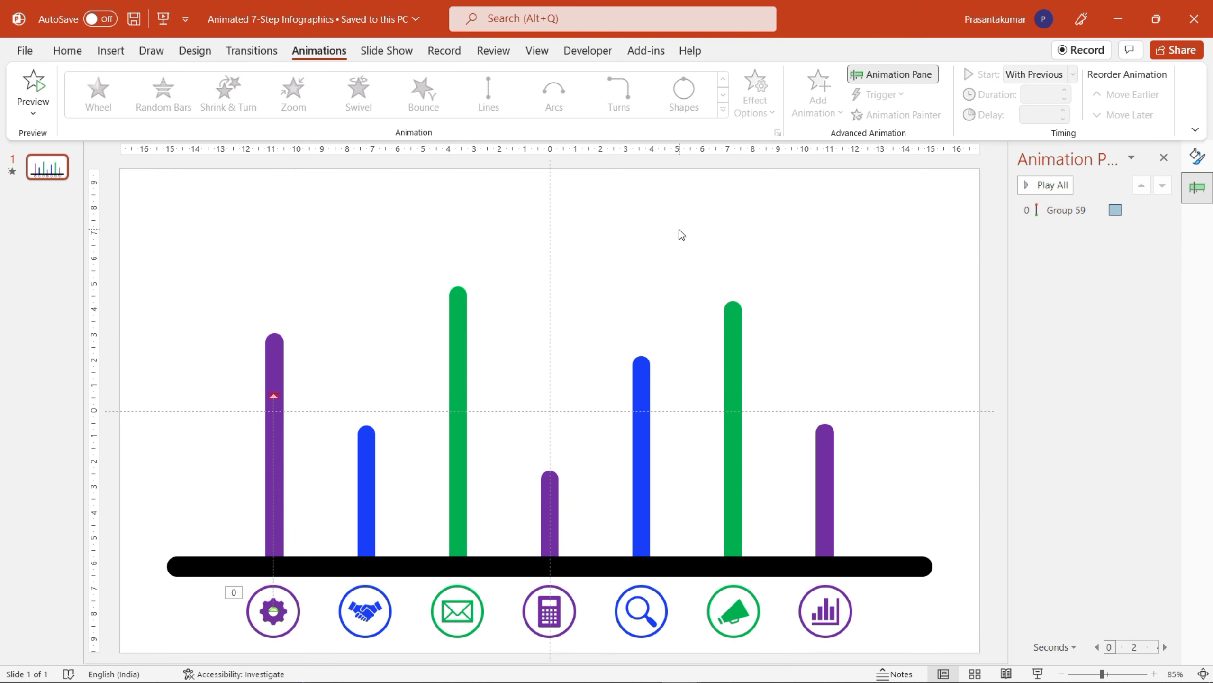
click(1082, 212)
click(1167, 209)
click(1121, 282)
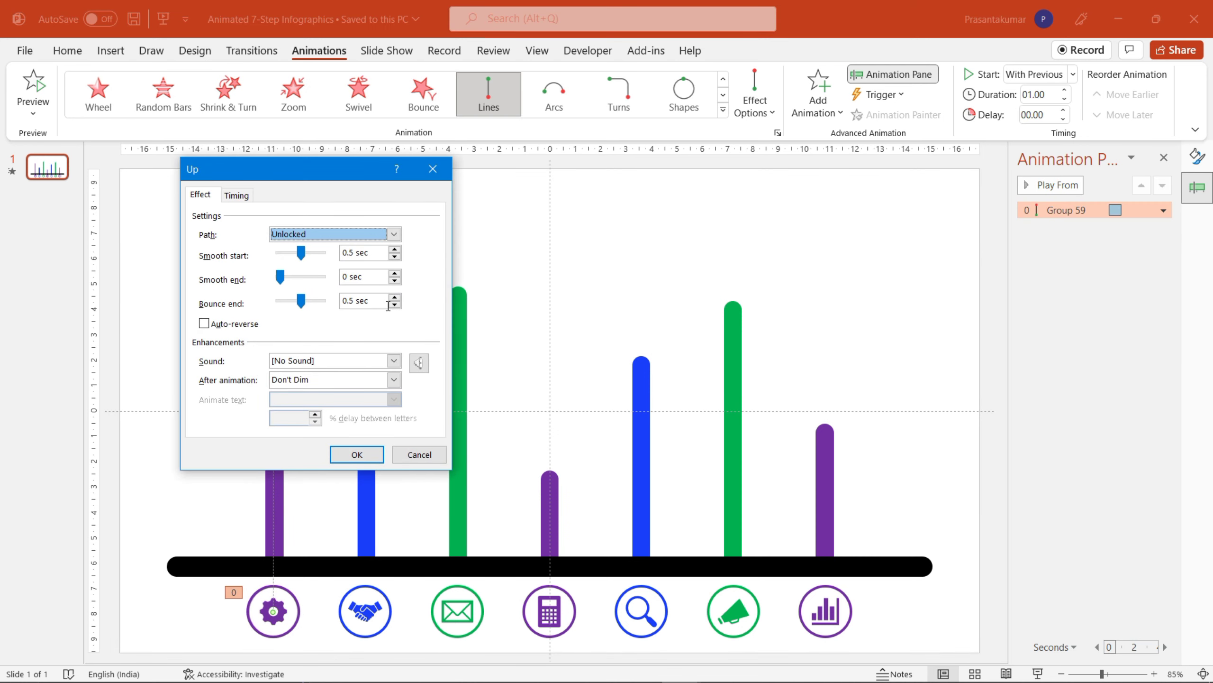
key(Return)
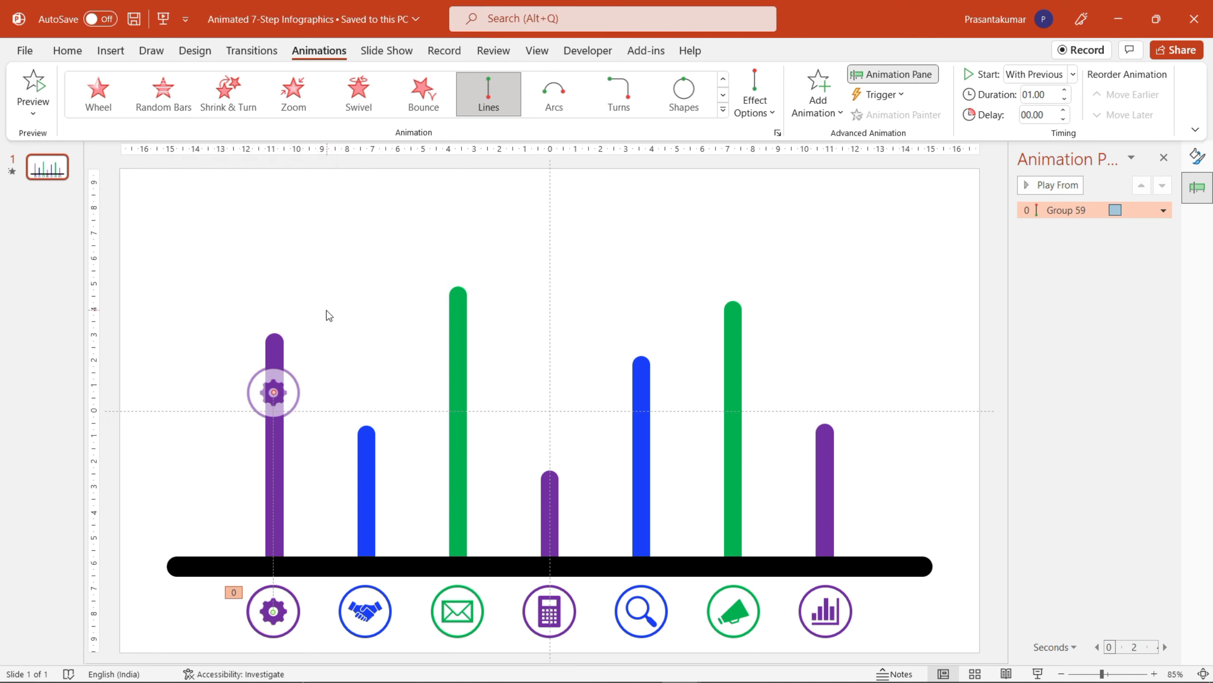
Copy the gear's animation to the handshake, envelope, calculator, magnifier, megaphone and chart icons.
click(1042, 186)
click(282, 591)
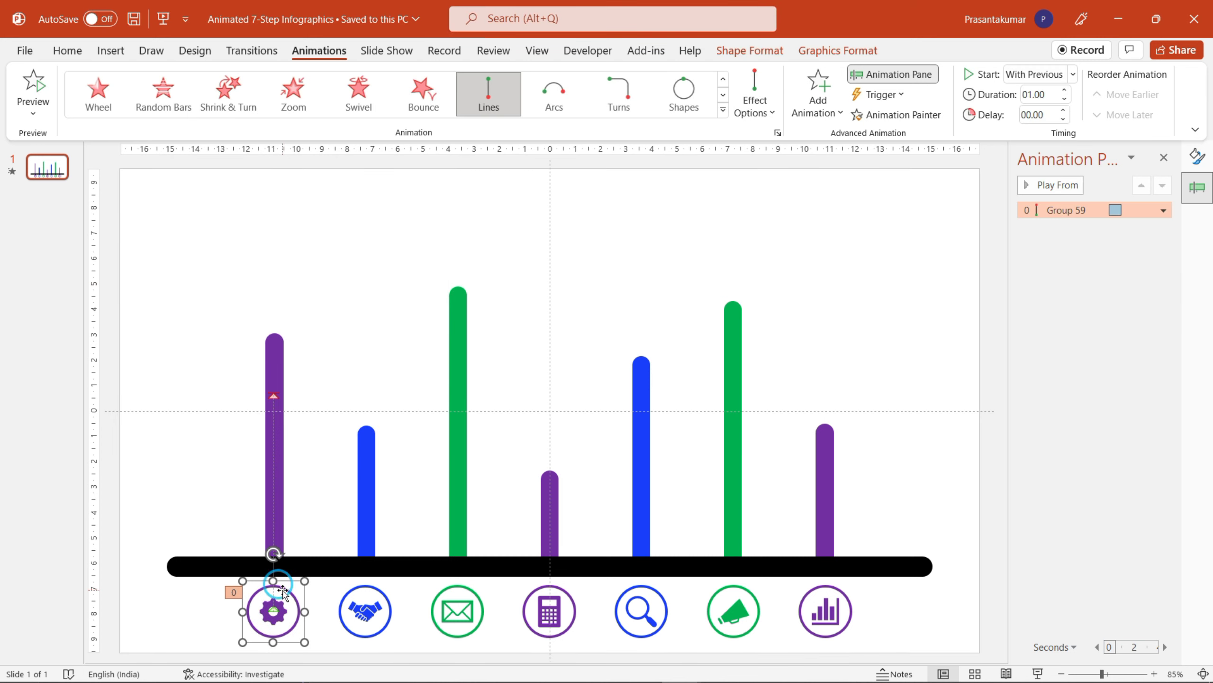
click(377, 597)
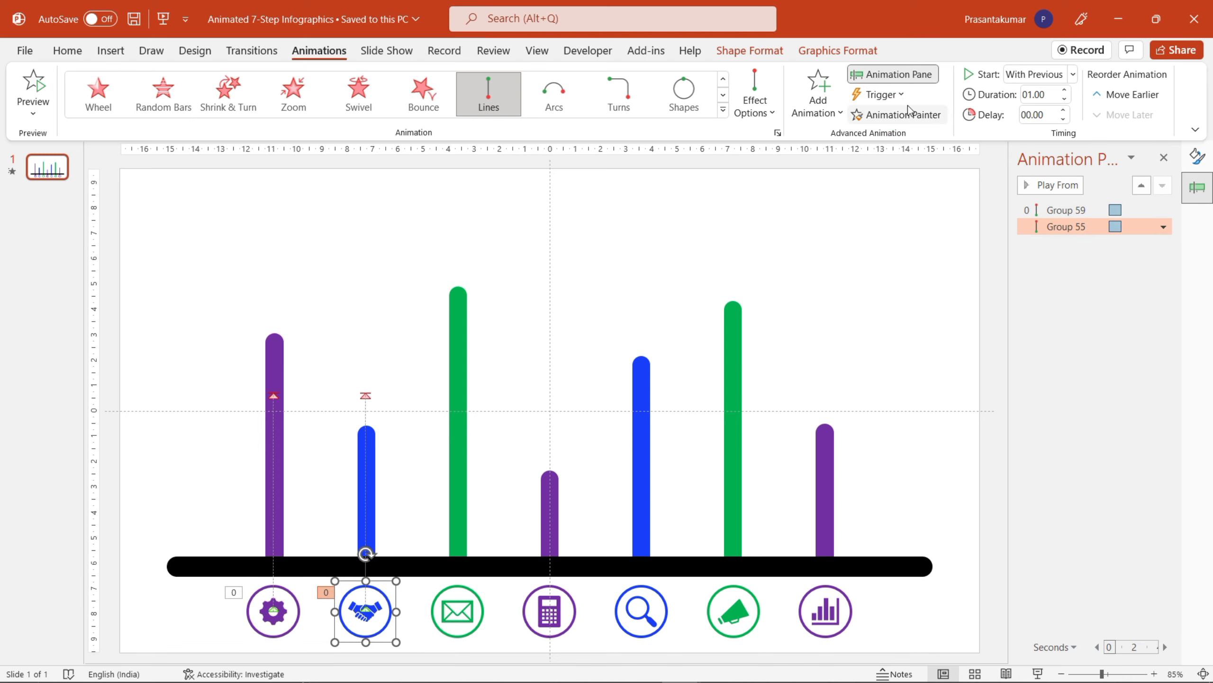
click(485, 610)
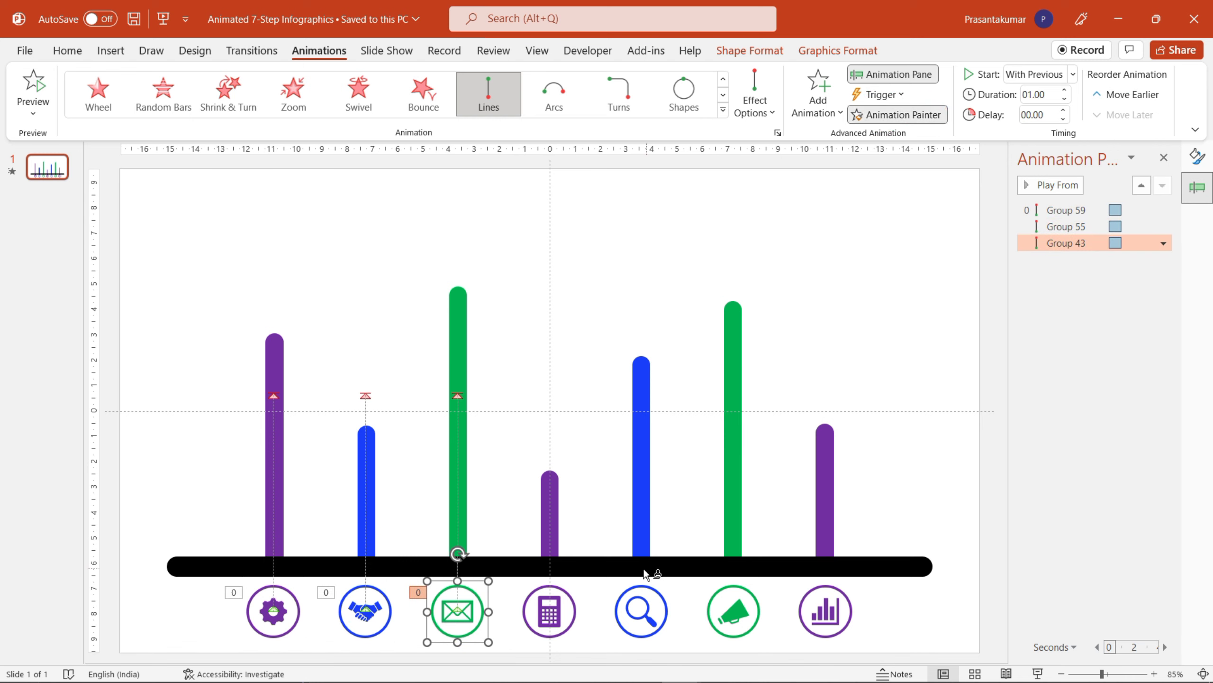
click(535, 621)
click(651, 610)
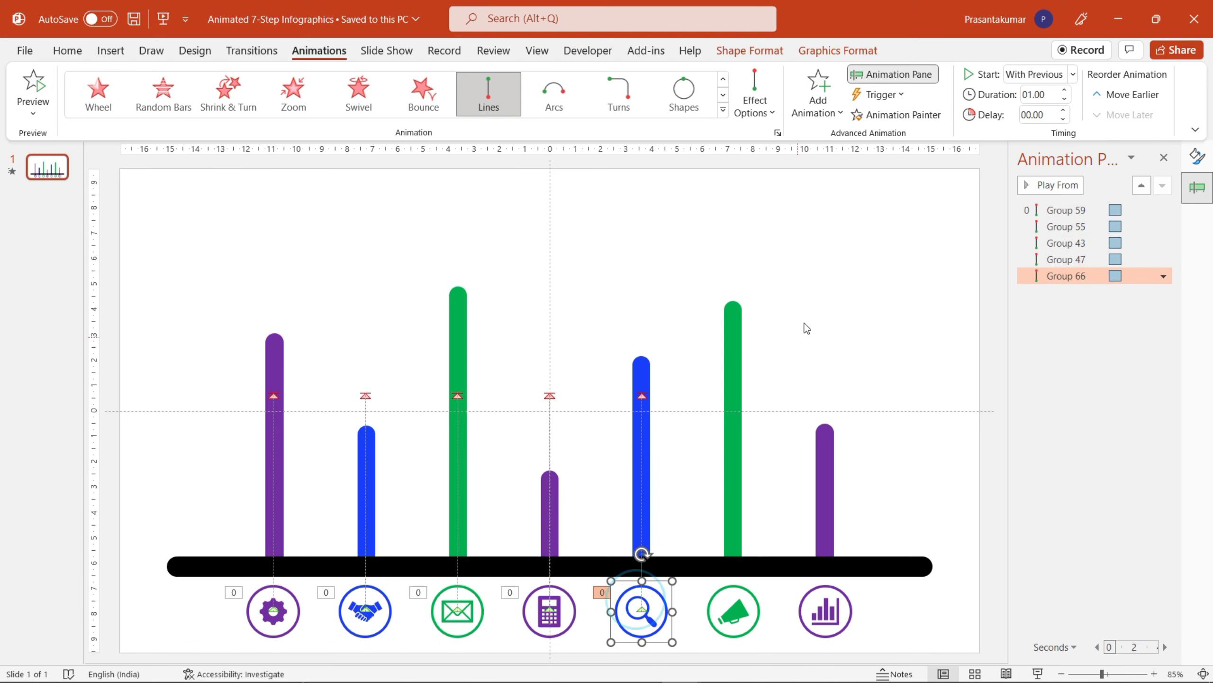
click(730, 610)
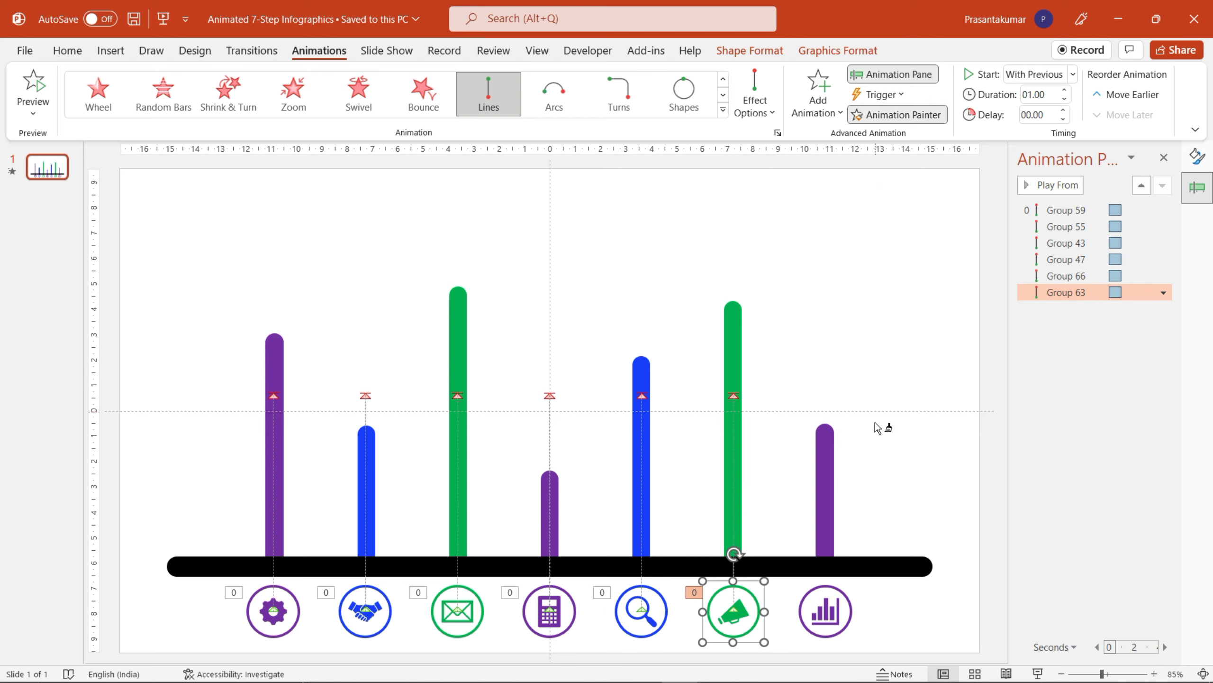
click(834, 604)
Adjust the handshake, envelope and calculator motion path ends to their bar heights.
click(365, 616)
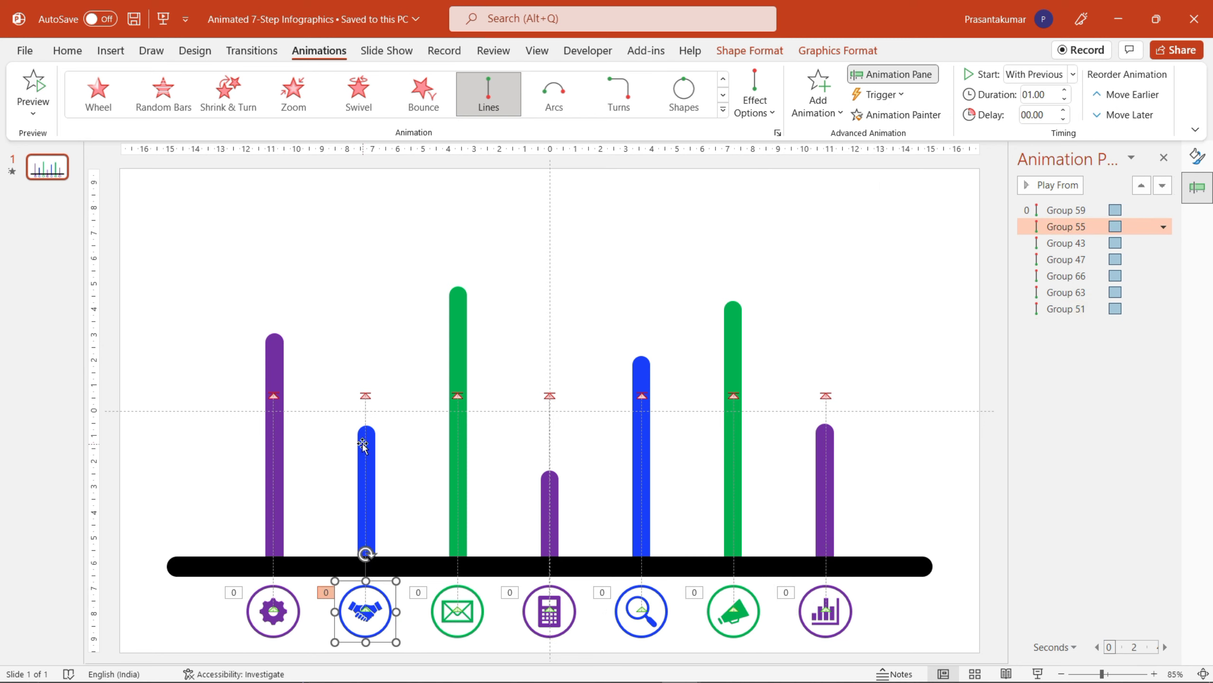
drag(367, 398, 366, 482)
click(285, 528)
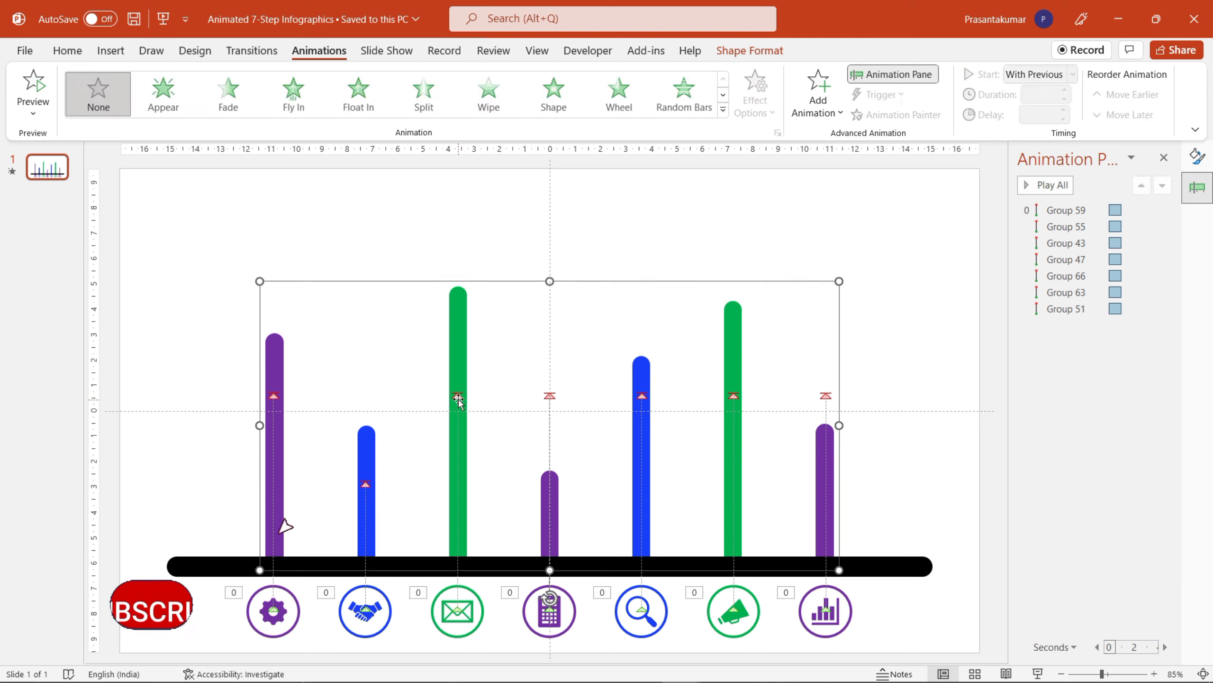
mouse_move(458, 395)
mouse_down()
mouse_move(468, 368)
mouse_move(458, 344)
mouse_up()
drag(550, 395, 550, 517)
Set the magnifier, megaphone and chart icons' motion path ends onto their bars.
drag(642, 396, 642, 405)
drag(734, 396, 733, 344)
drag(827, 395, 834, 469)
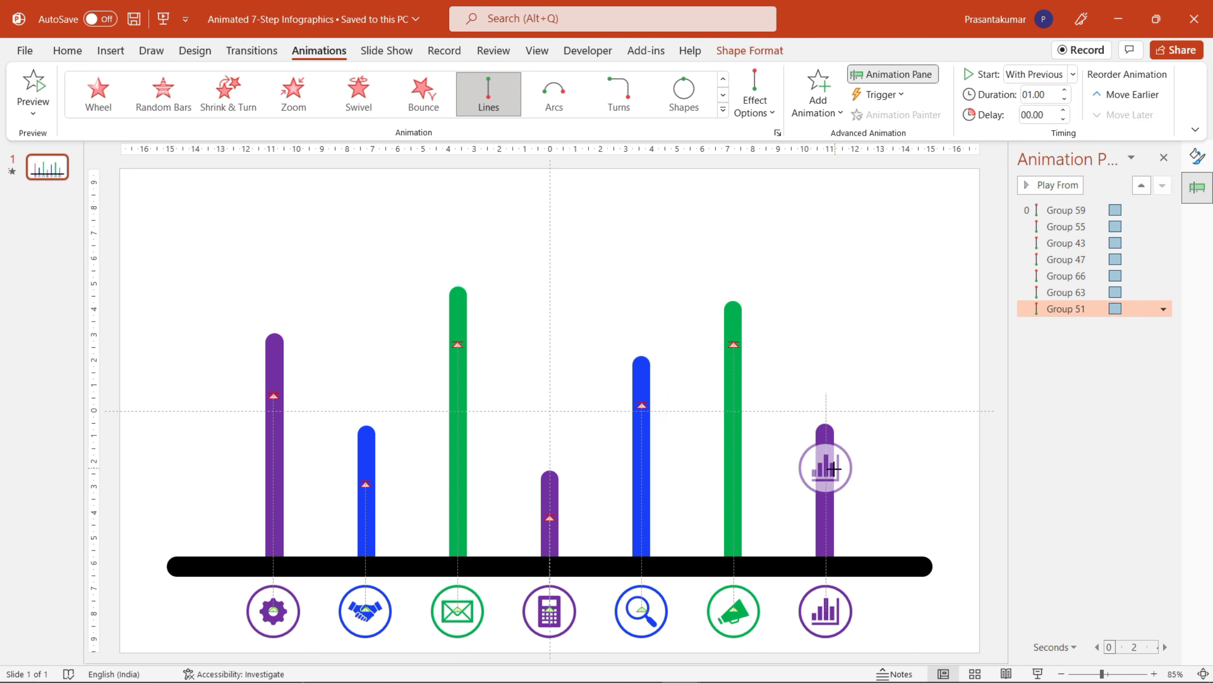
click(877, 428)
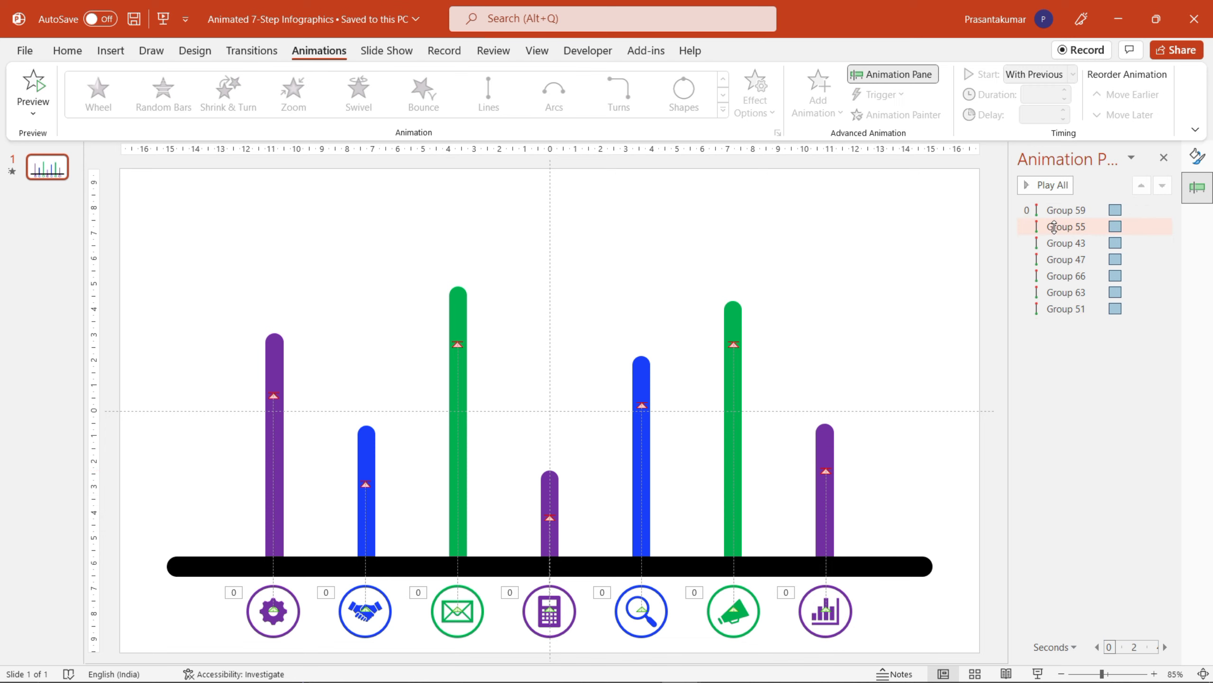
Stagger the icon animations with delays rising 0.2 s each up to 1.2 s, then play all.
click(1097, 226)
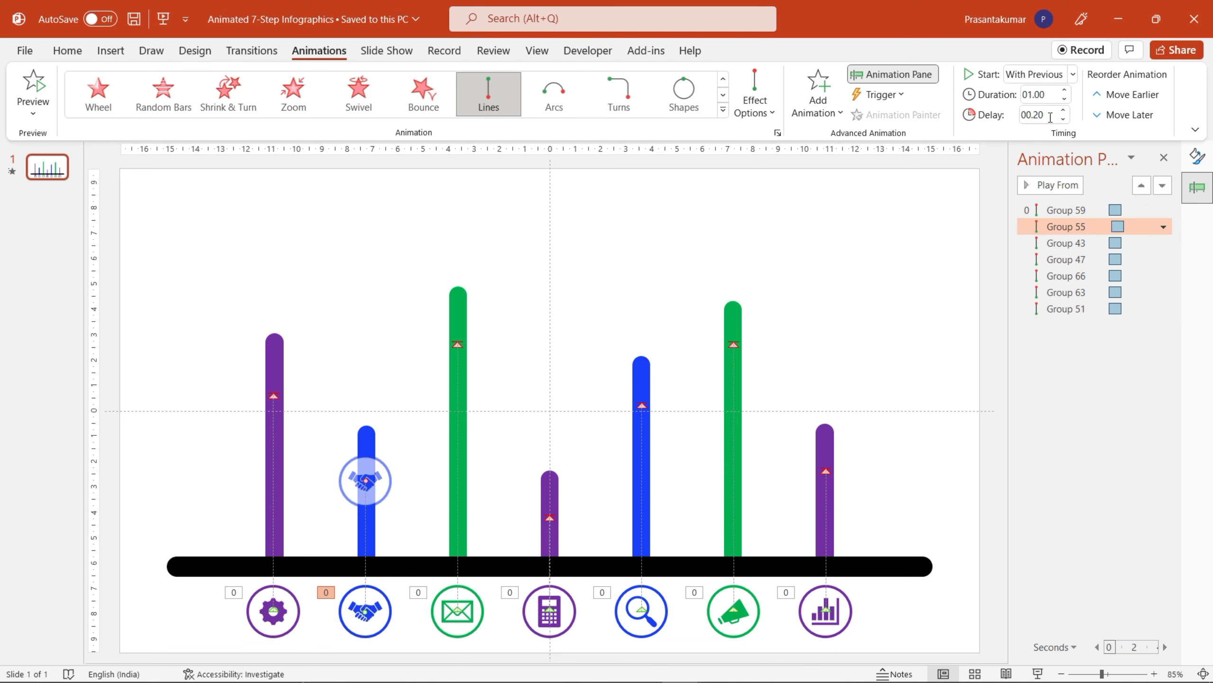
click(1066, 236)
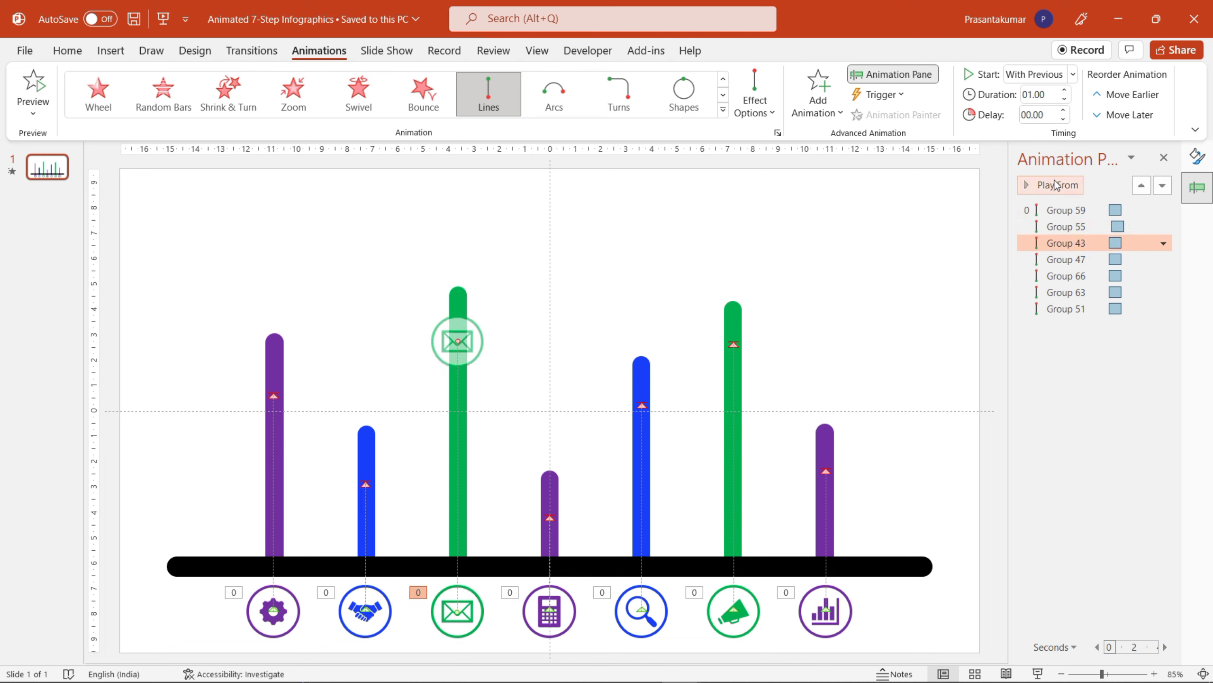
click(1085, 262)
click(1039, 114)
click(1067, 276)
click(1037, 115)
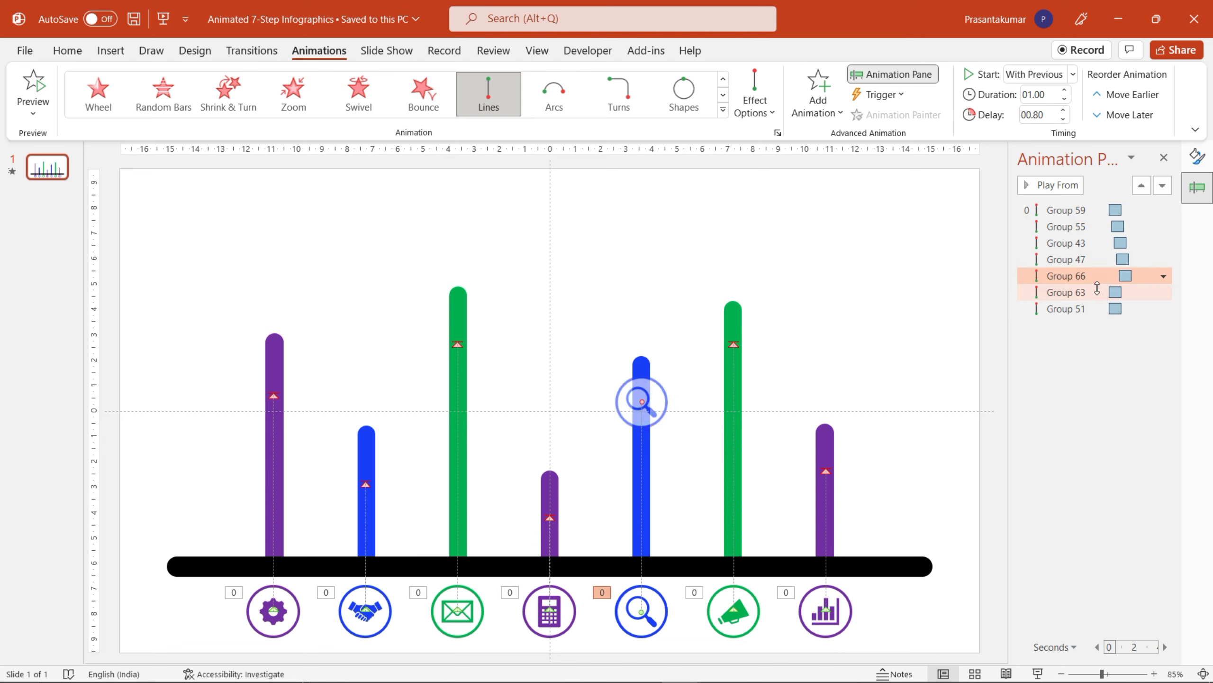
click(1066, 292)
click(1036, 114)
text(1)
click(1067, 308)
click(874, 264)
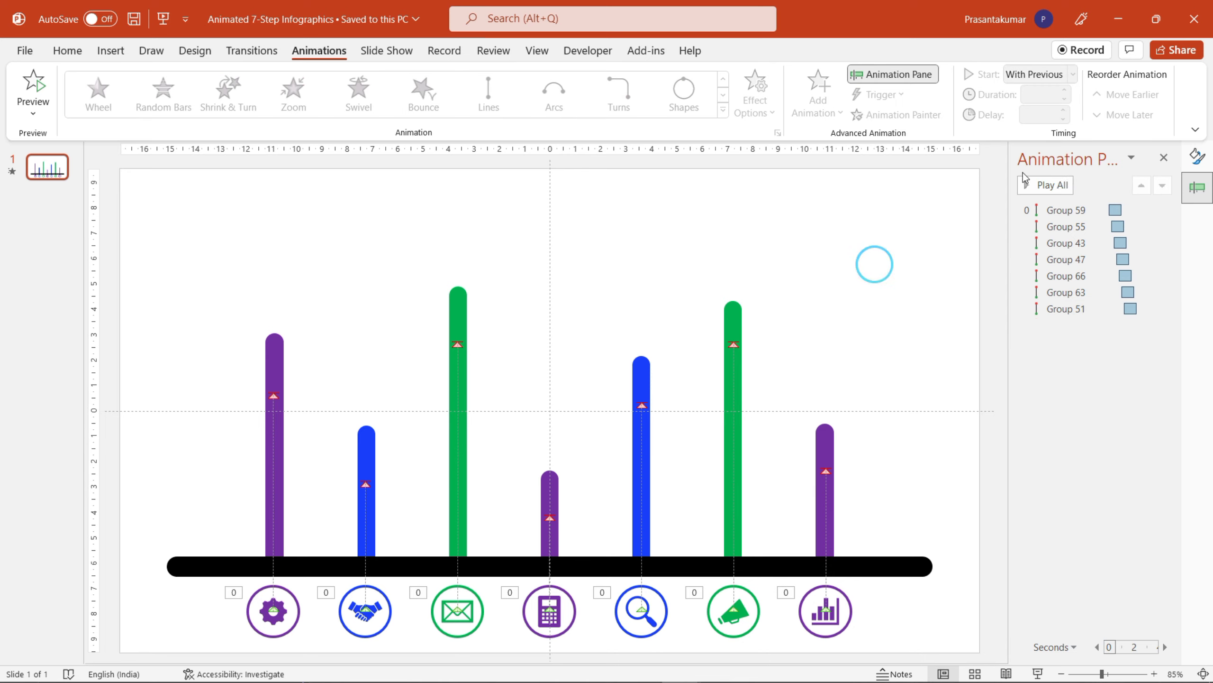
click(1046, 185)
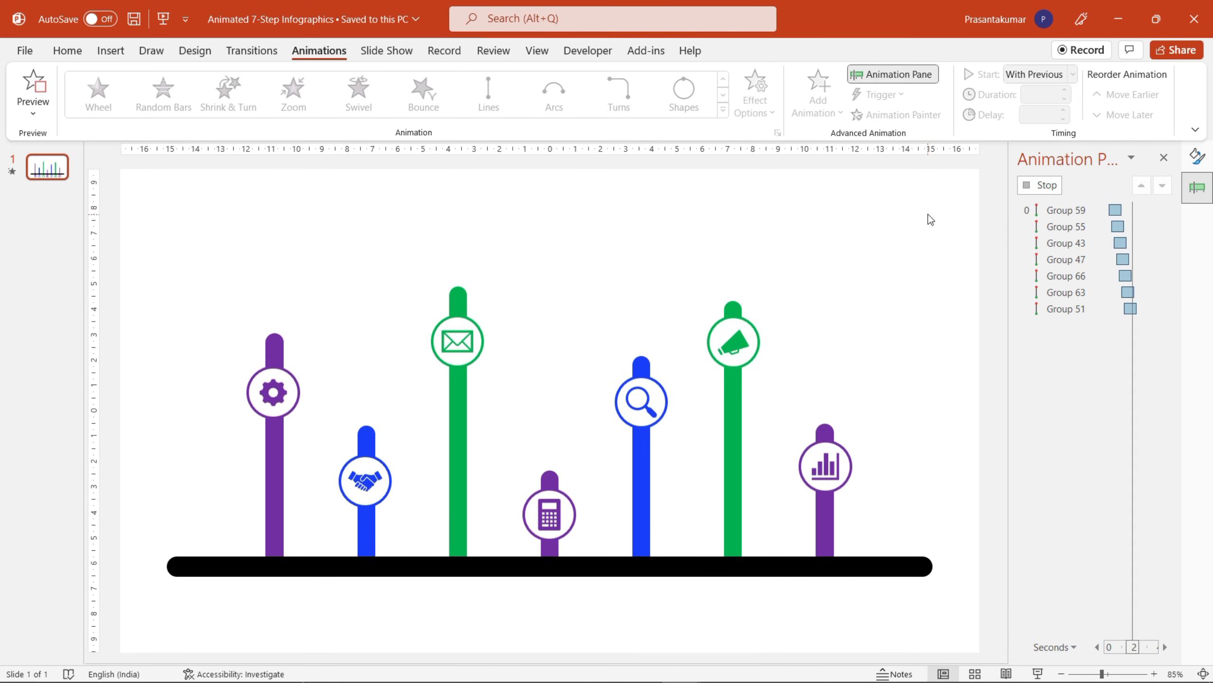
click(111, 50)
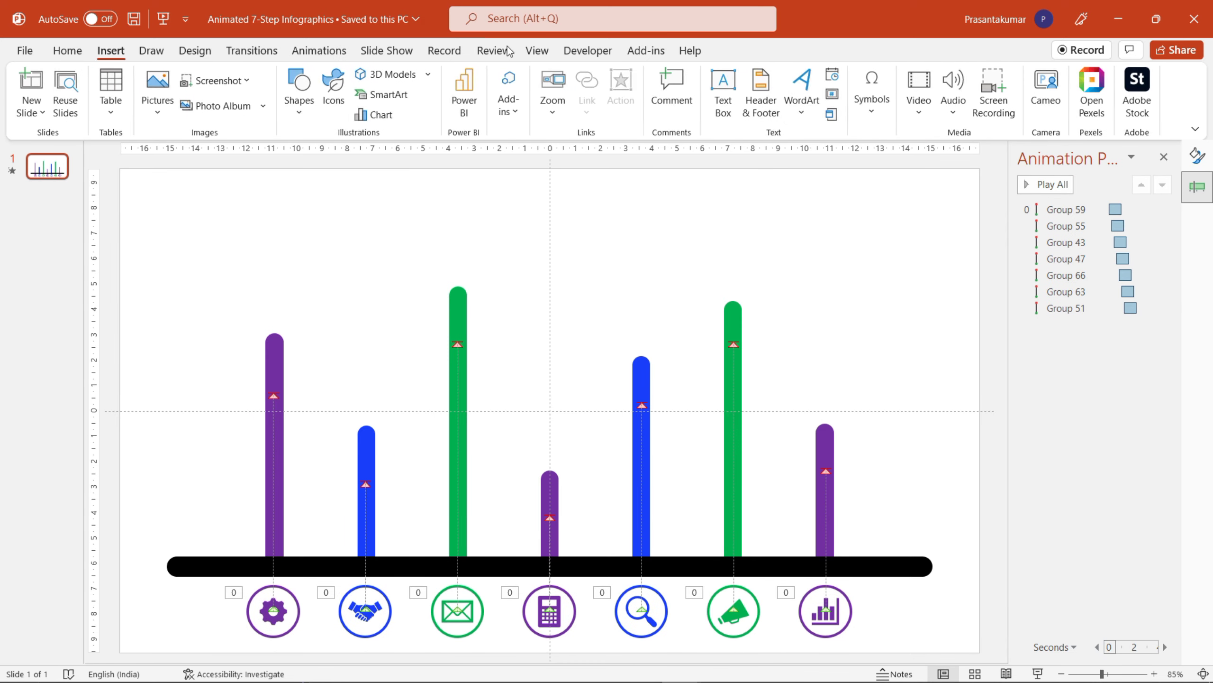
Add a 'YOUR TITLE' WordArt label in Arial Black, size 11.
click(803, 91)
click(803, 148)
text(YOU)
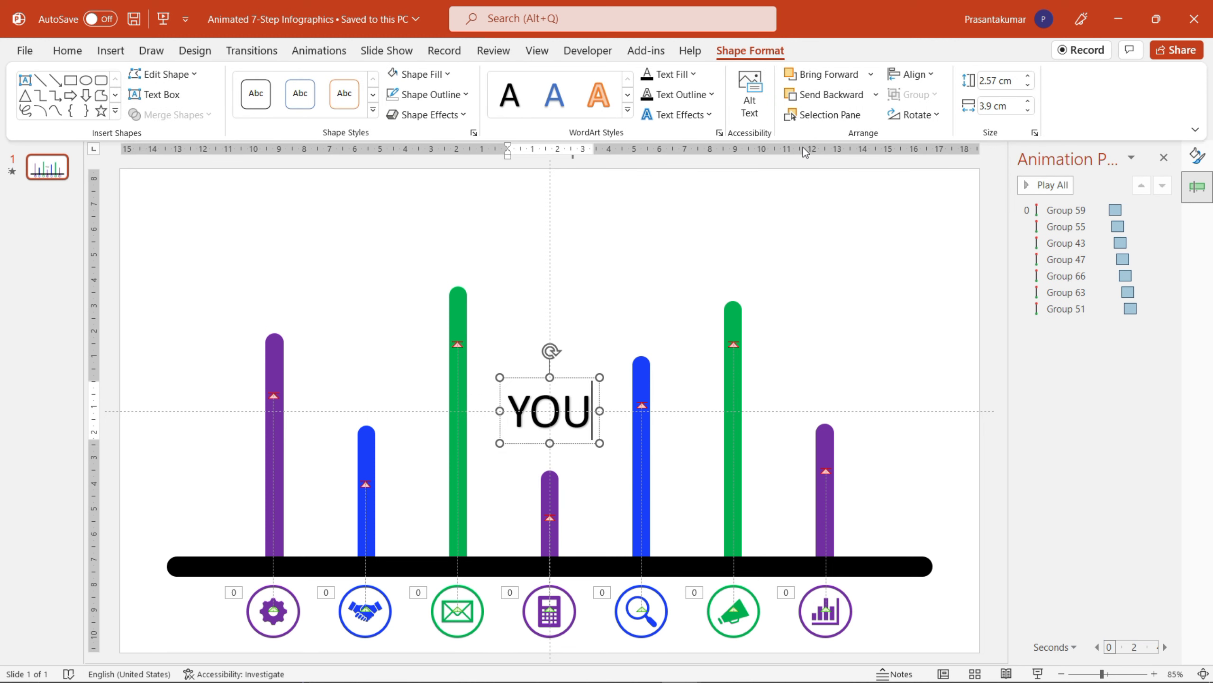
text(R TITLR)
key(BackSpace)
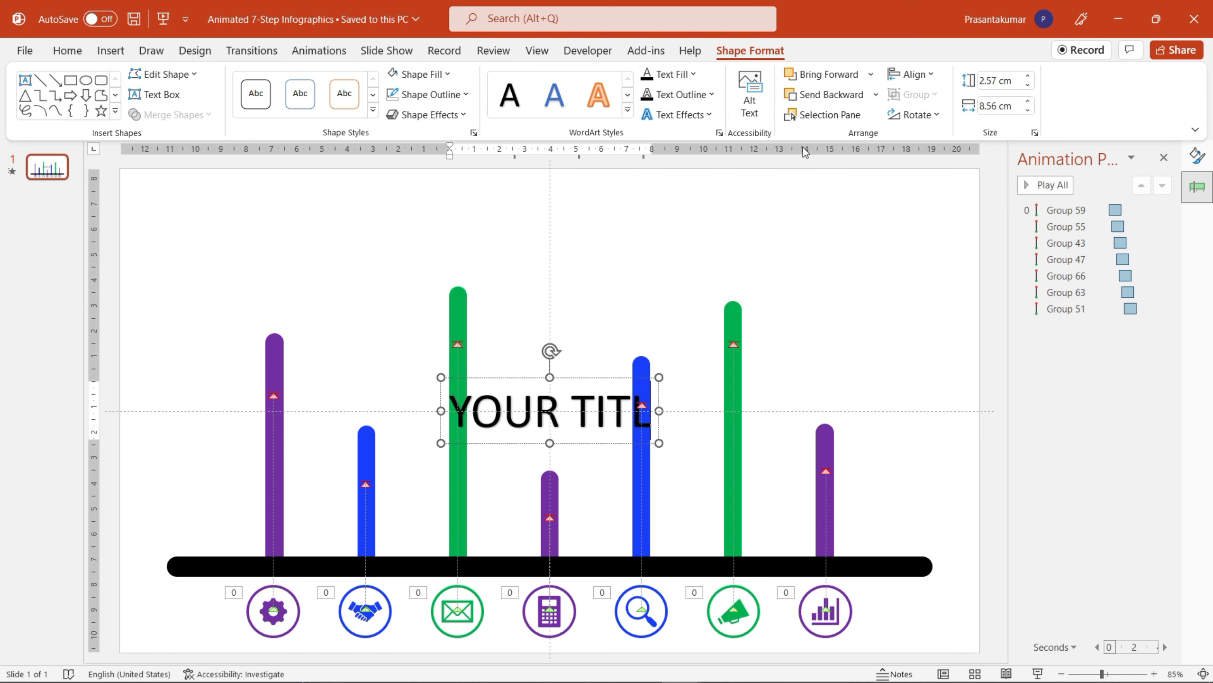
text(E)
key(ctrl+a)
click(68, 50)
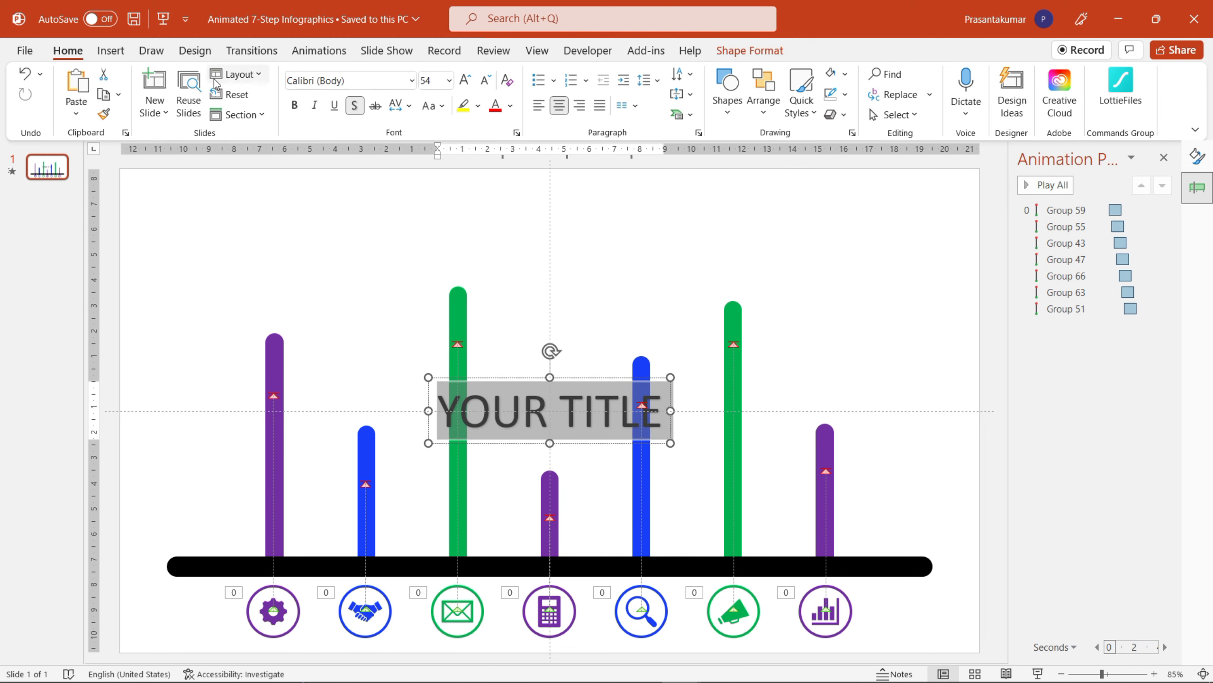
click(412, 80)
click(375, 500)
click(449, 80)
click(435, 227)
Place the YOUR TITLE label and its copies across the bars, one per bar.
drag(569, 381, 296, 307)
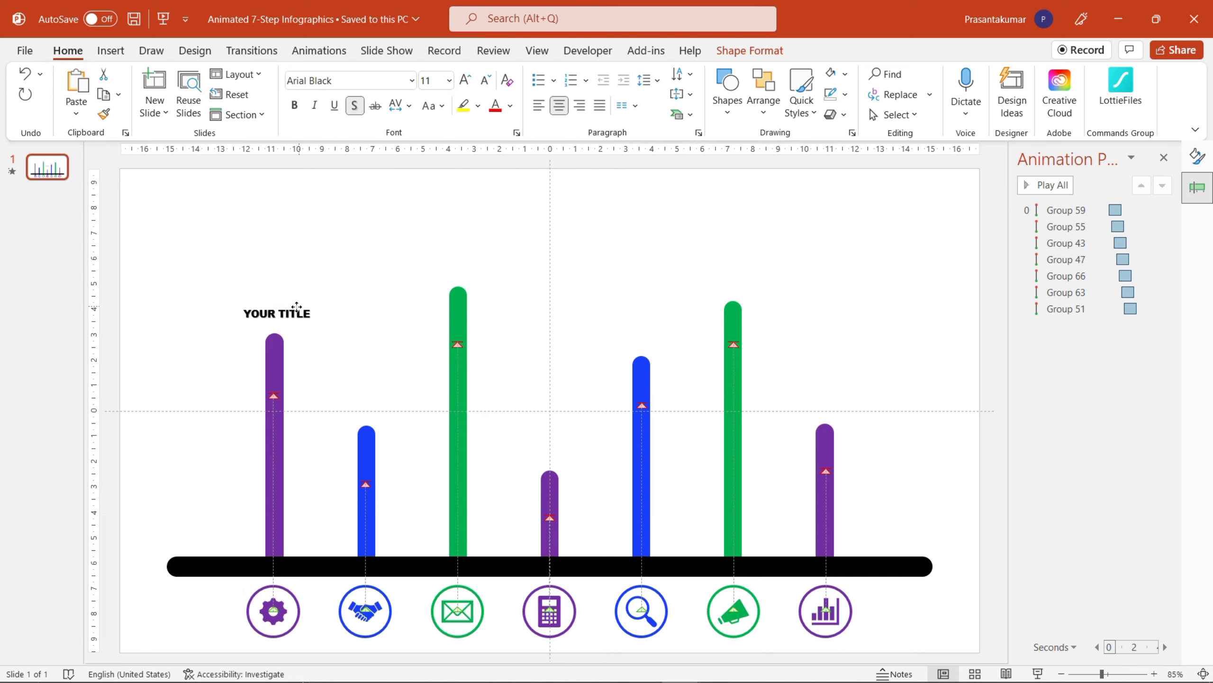
scroll(297, 306, up, 6)
mouse_move(388, 405)
mouse_down()
mouse_move(402, 405)
mouse_move(428, 302)
mouse_move(557, 289)
mouse_move(884, 289)
mouse_move(884, 376)
mouse_up()
click(929, 309)
drag(890, 364, 901, 474)
scroll(590, 374, down, 2)
drag(550, 401, 840, 401)
scroll(829, 361, down, 2)
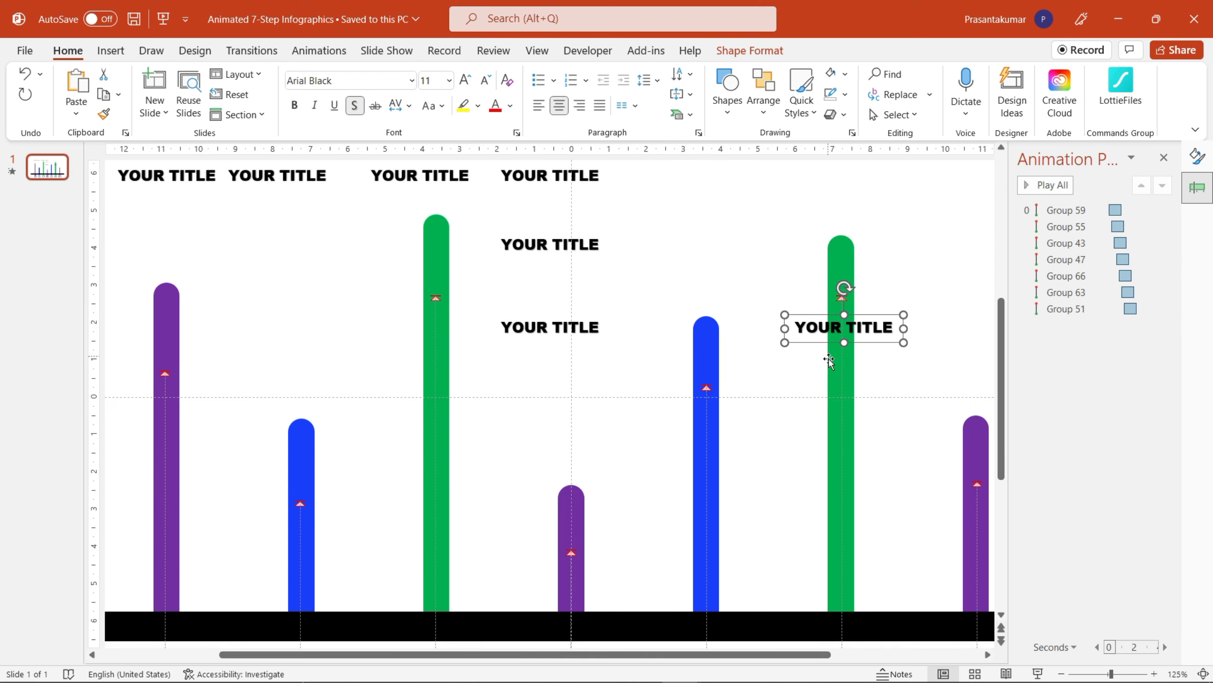
scroll(829, 360, down, 1)
scroll(829, 361, down, 1)
drag(738, 361, 839, 404)
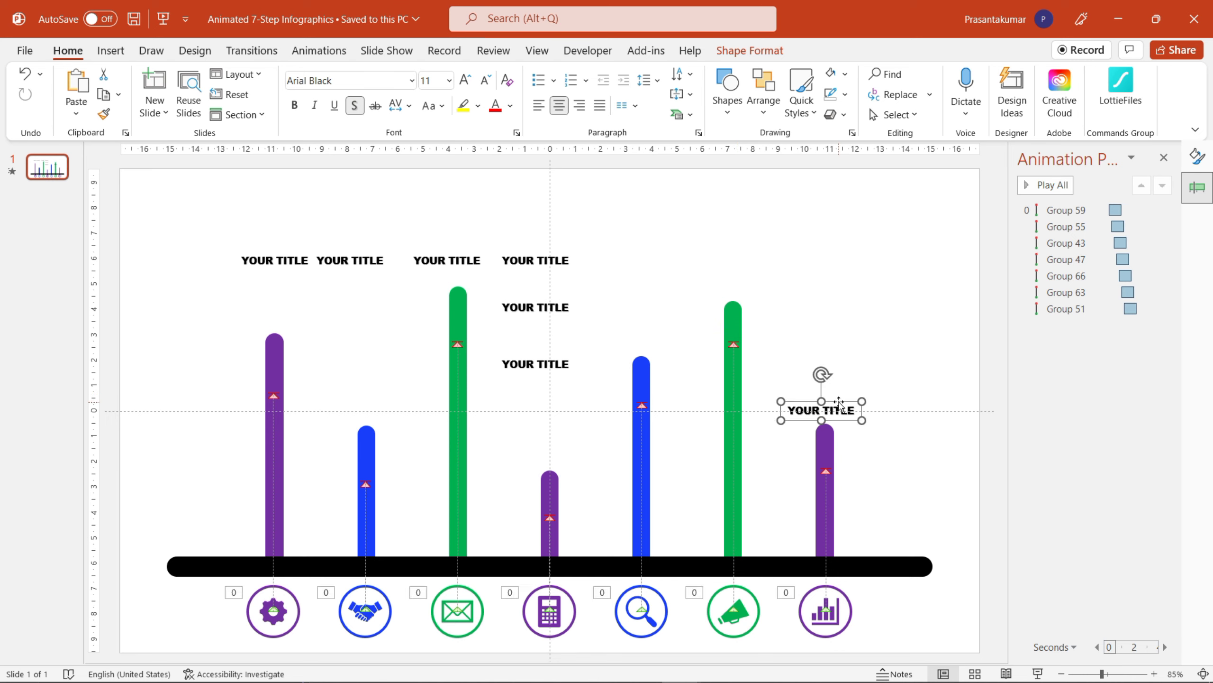
scroll(768, 432, up, 3)
Fine-tune each of the seven labels to sit just above its bar's top.
key(Right)
key(Right)
key(Right)
scroll(764, 431, down, 3)
drag(162, 239, 939, 466)
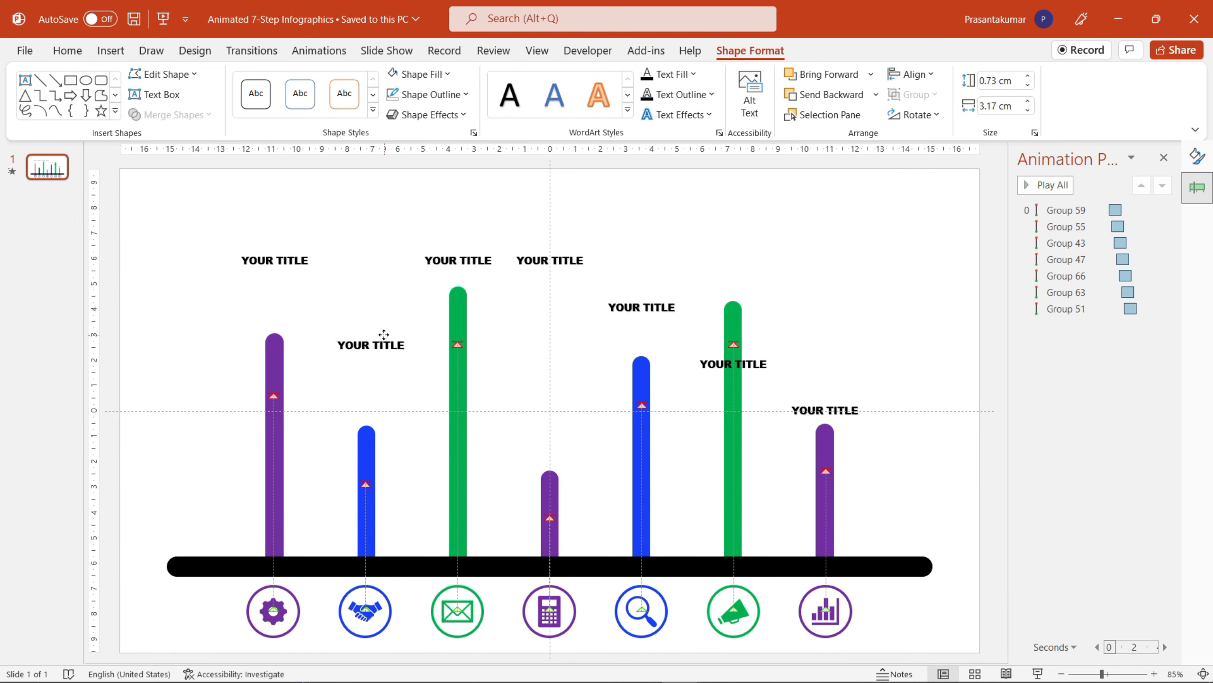
drag(458, 258, 458, 272)
drag(297, 251, 298, 309)
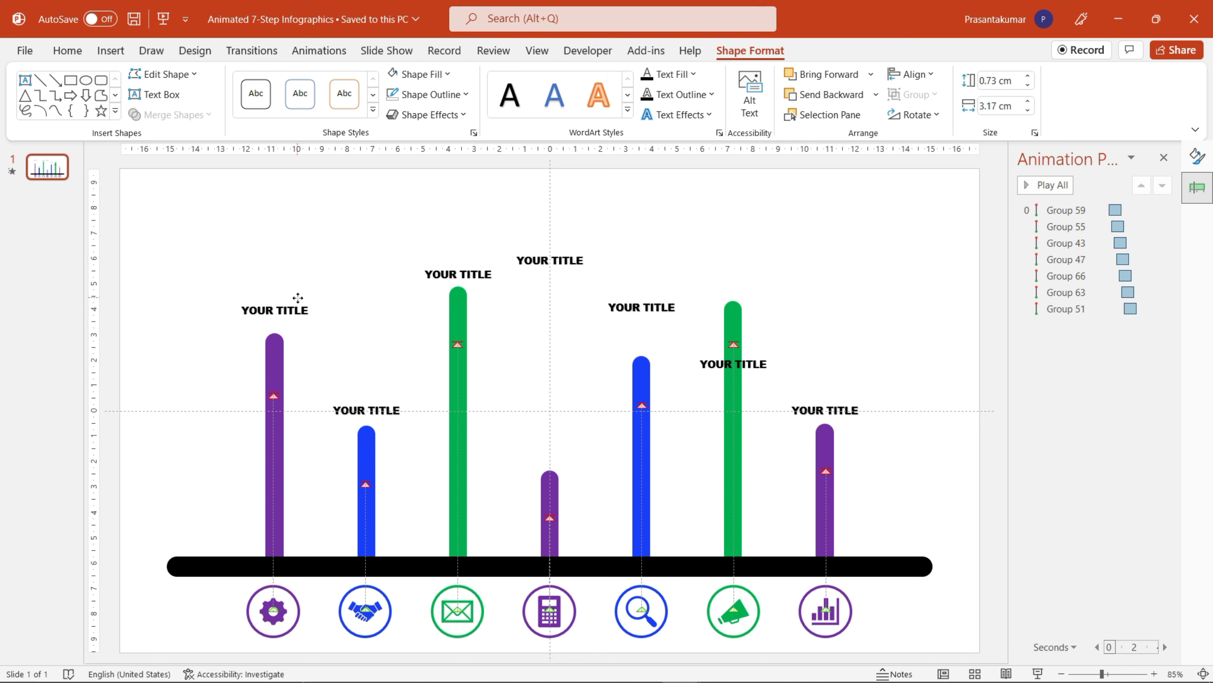
click(567, 253)
drag(567, 254, 568, 437)
drag(657, 308, 657, 342)
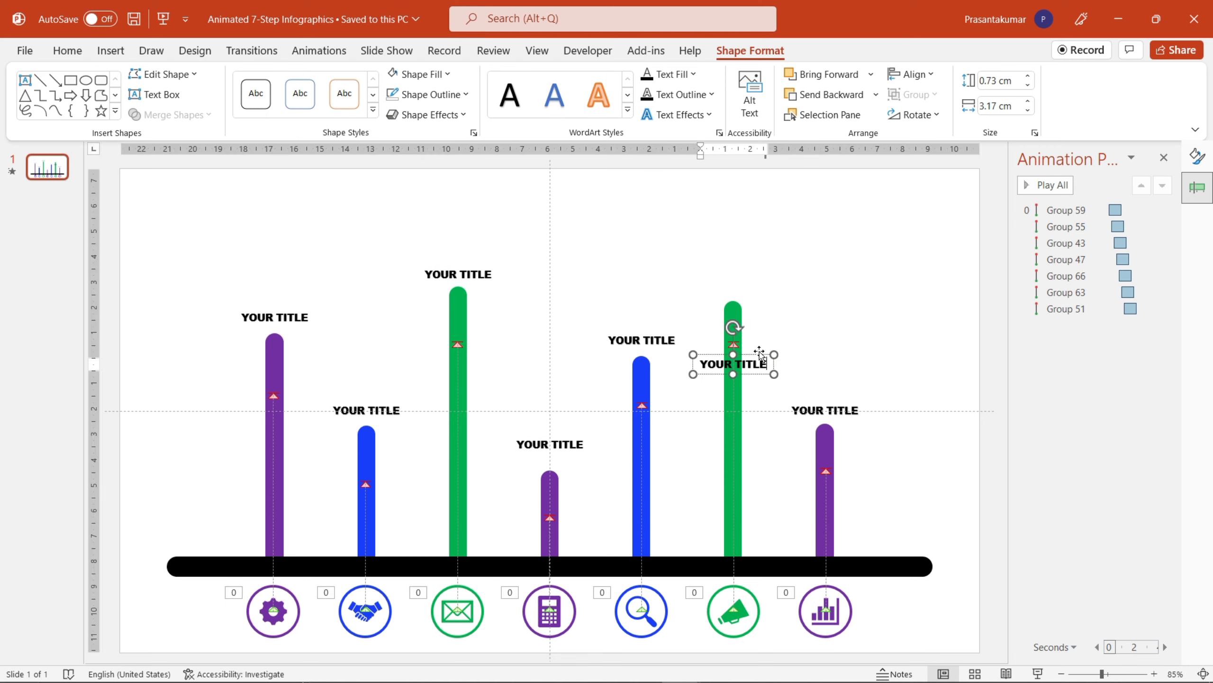
drag(726, 361, 726, 282)
drag(849, 404, 845, 395)
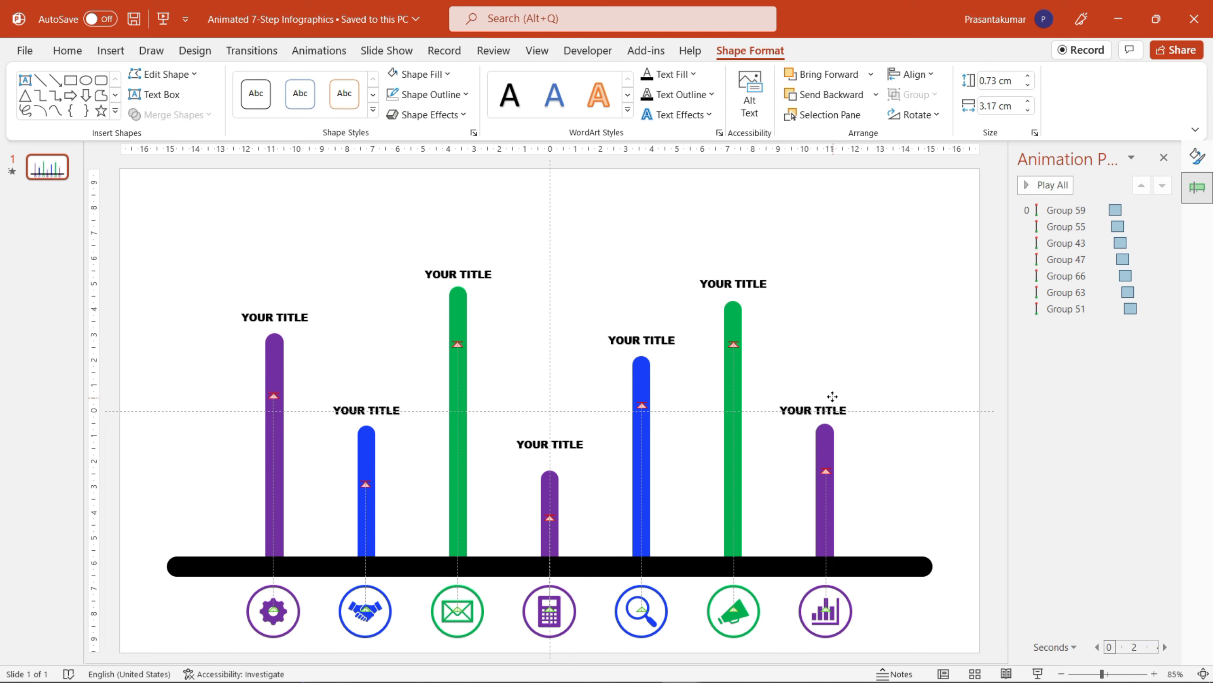
Insert a WordArt text box reading 'MARKETING INFOGRAPHIC' and select its text.
click(822, 294)
click(110, 50)
click(804, 95)
click(807, 163)
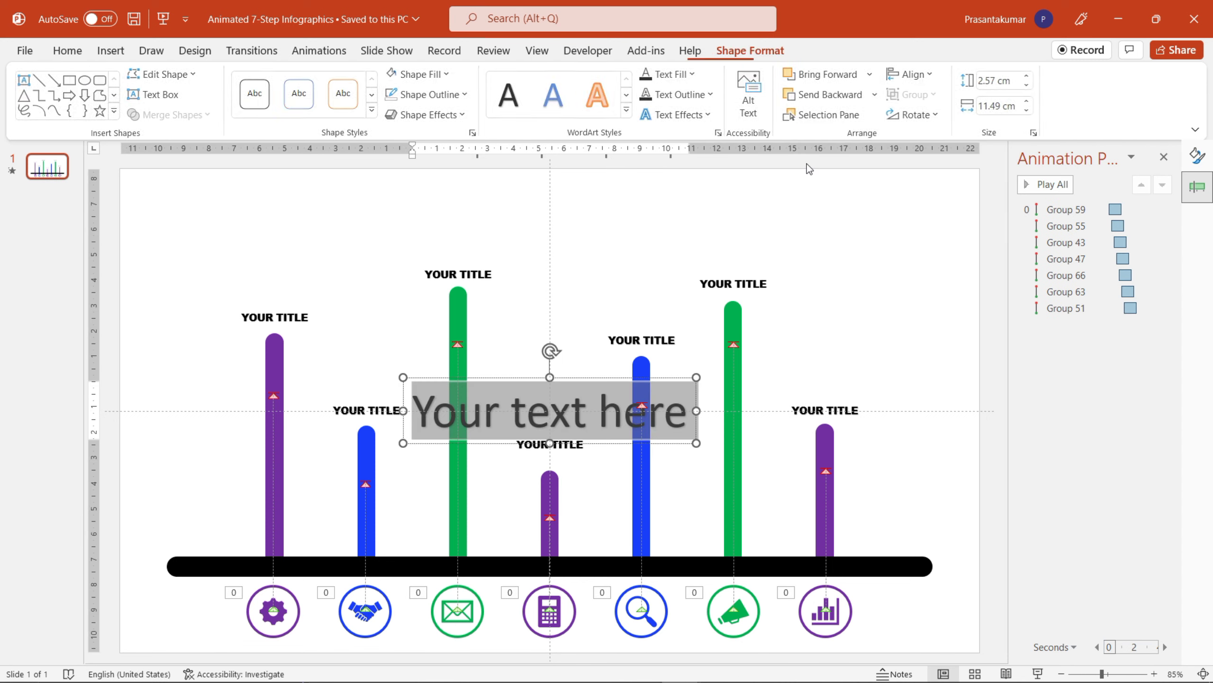
text(MARKETING I)
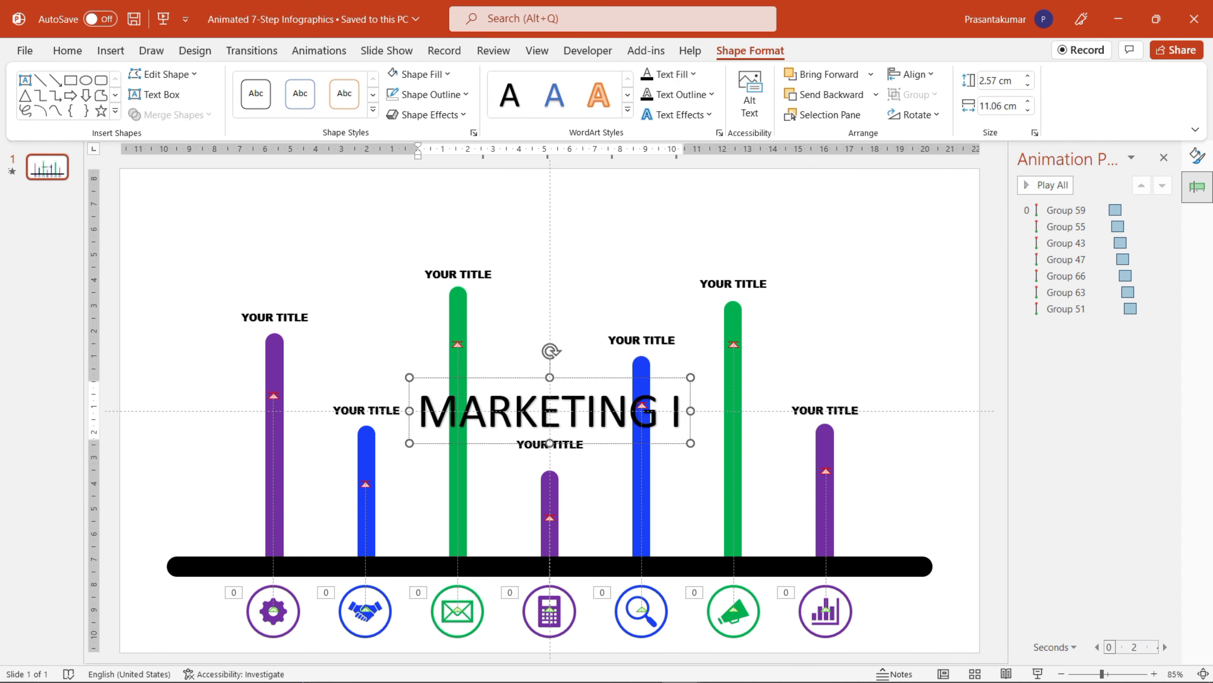
text(NFOGRAPHIC)
key(ctrl+a)
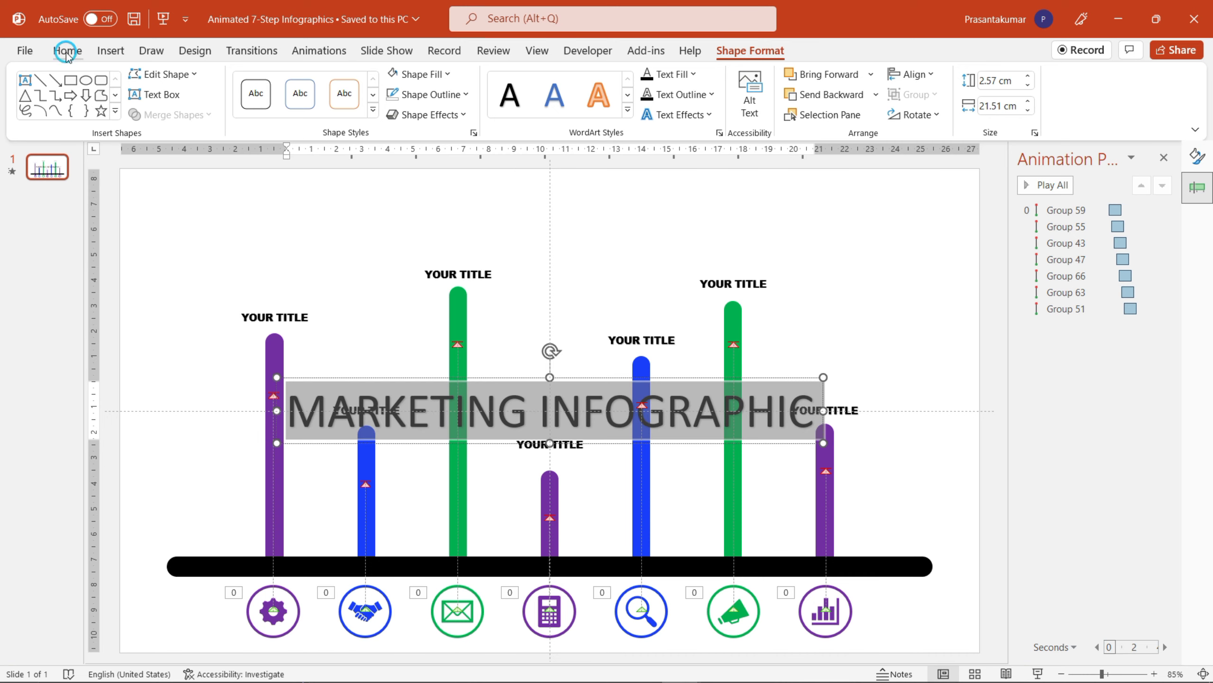
click(66, 50)
Move the heading to the top of the slide and set its size to 36.
drag(565, 399, 565, 192)
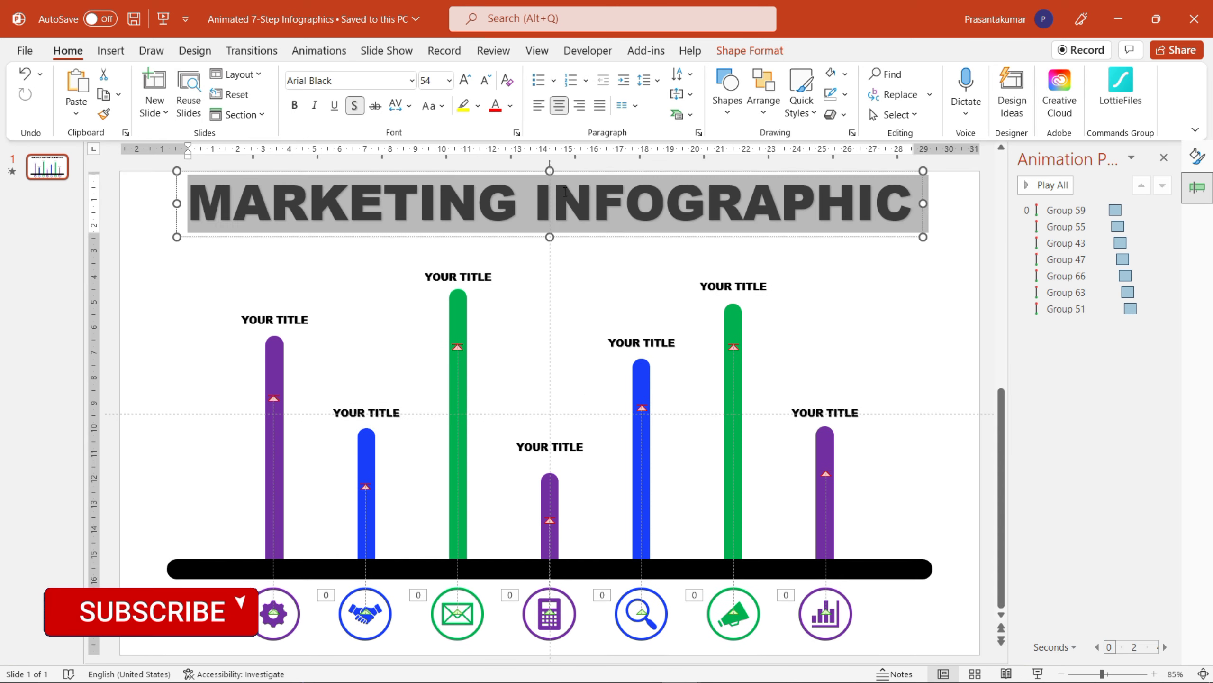
click(449, 80)
click(432, 330)
click(657, 244)
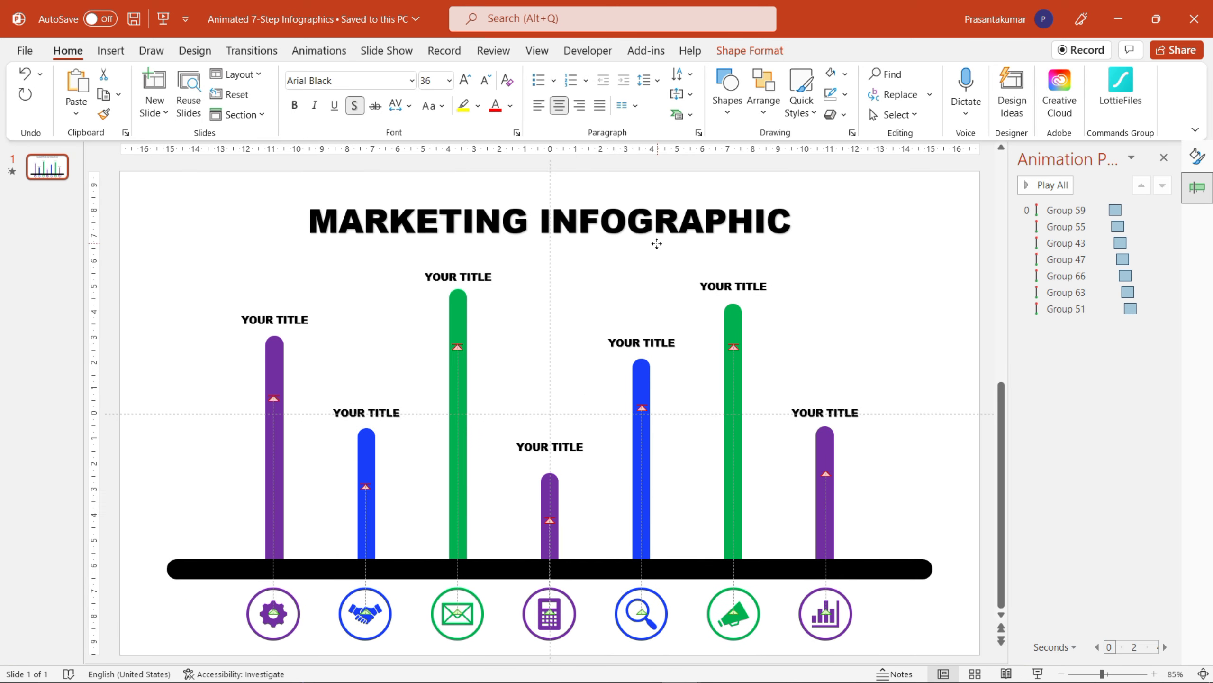
double_click(657, 244)
Underline the heading and give the slide background the Gold preset gradient fill.
right_click(849, 209)
click(899, 392)
click(990, 264)
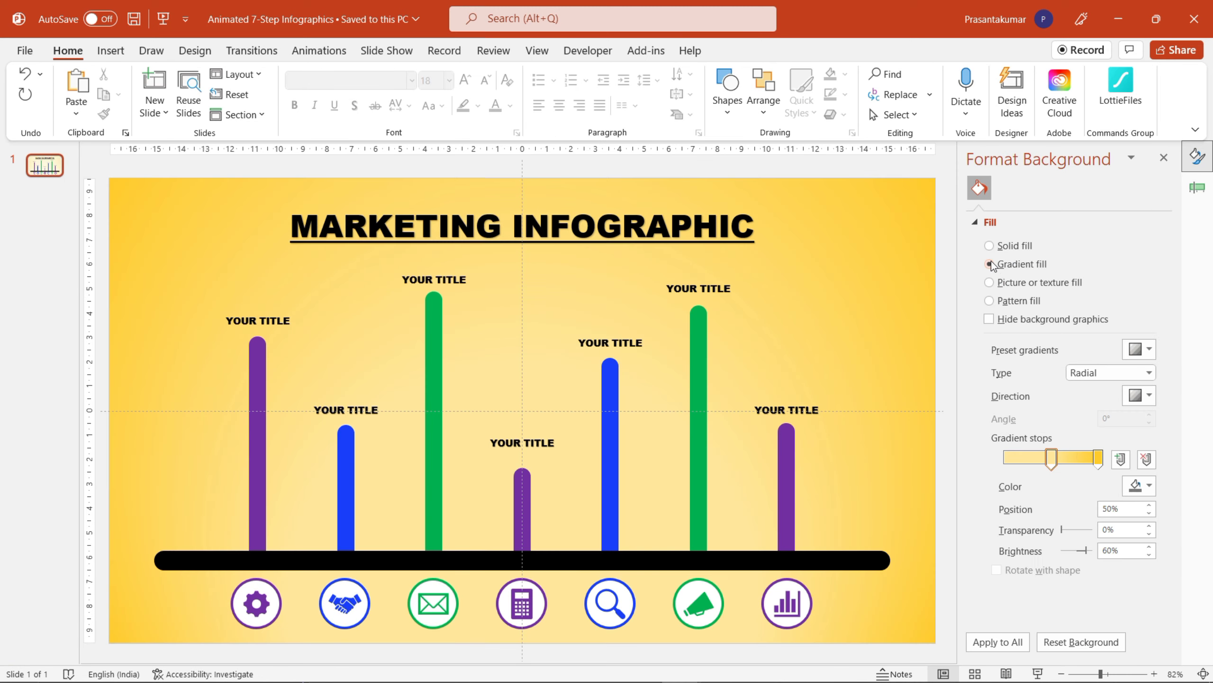
click(1138, 349)
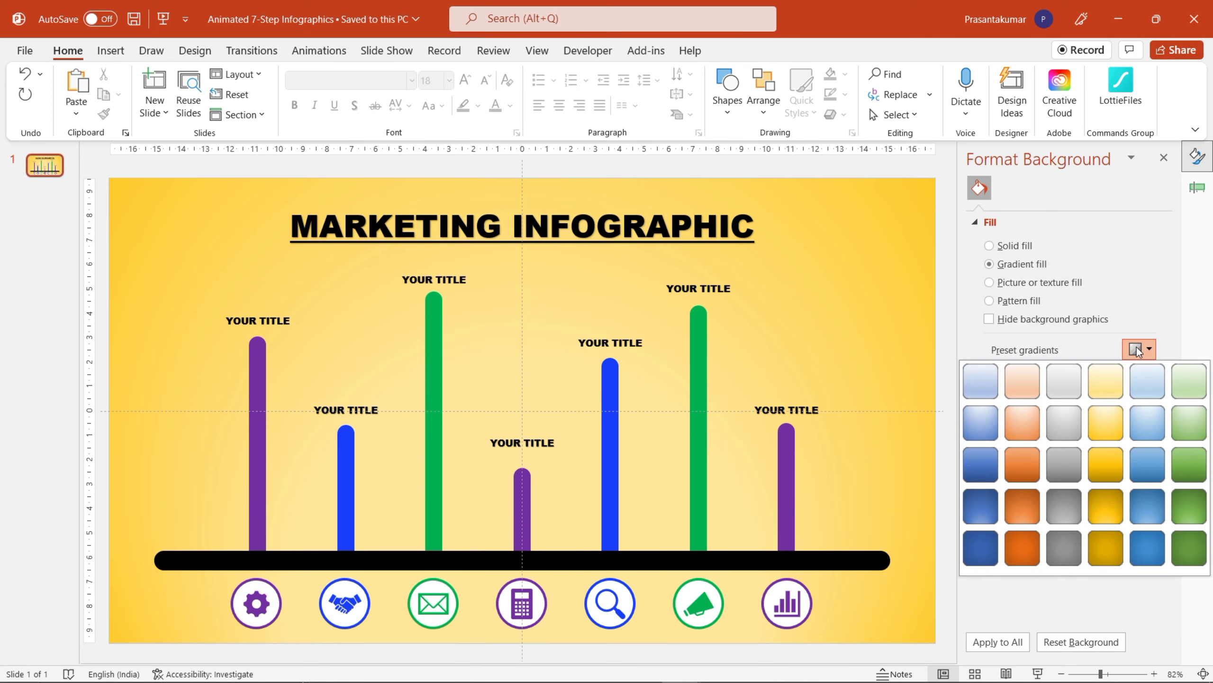
click(1111, 514)
Set the first gradient stop position to 50% and the end stop brightness to 20%.
drag(1056, 459, 1052, 501)
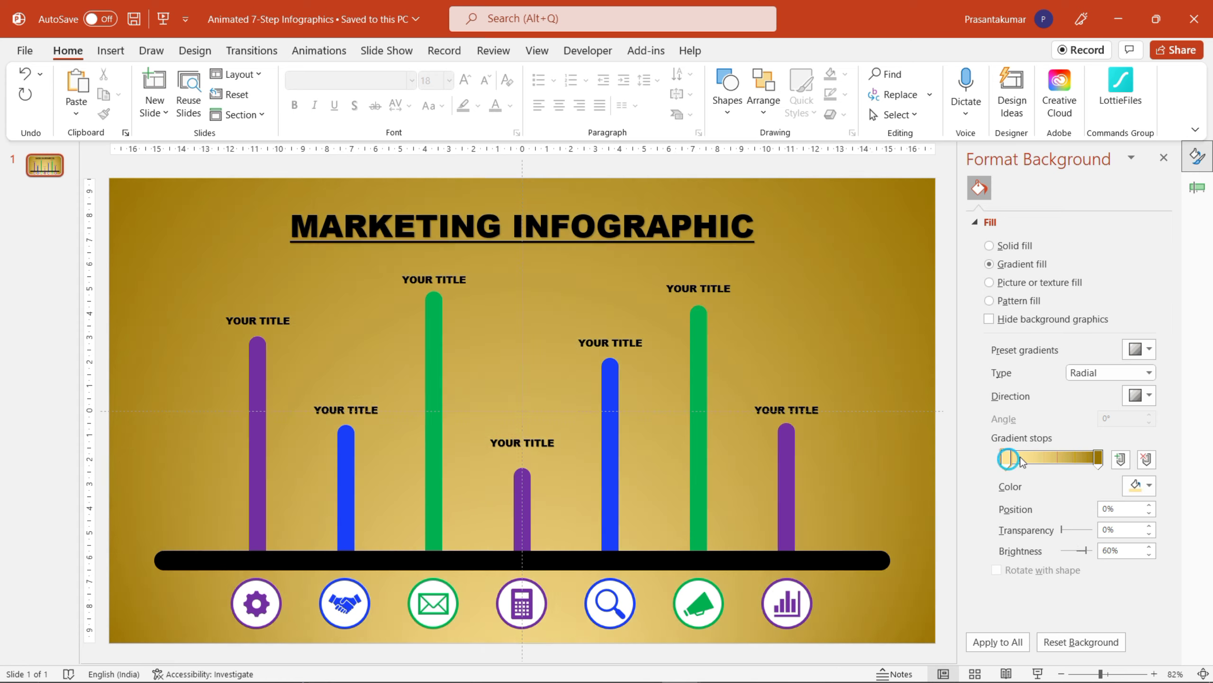
drag(1006, 458, 1046, 454)
double_click(1112, 509)
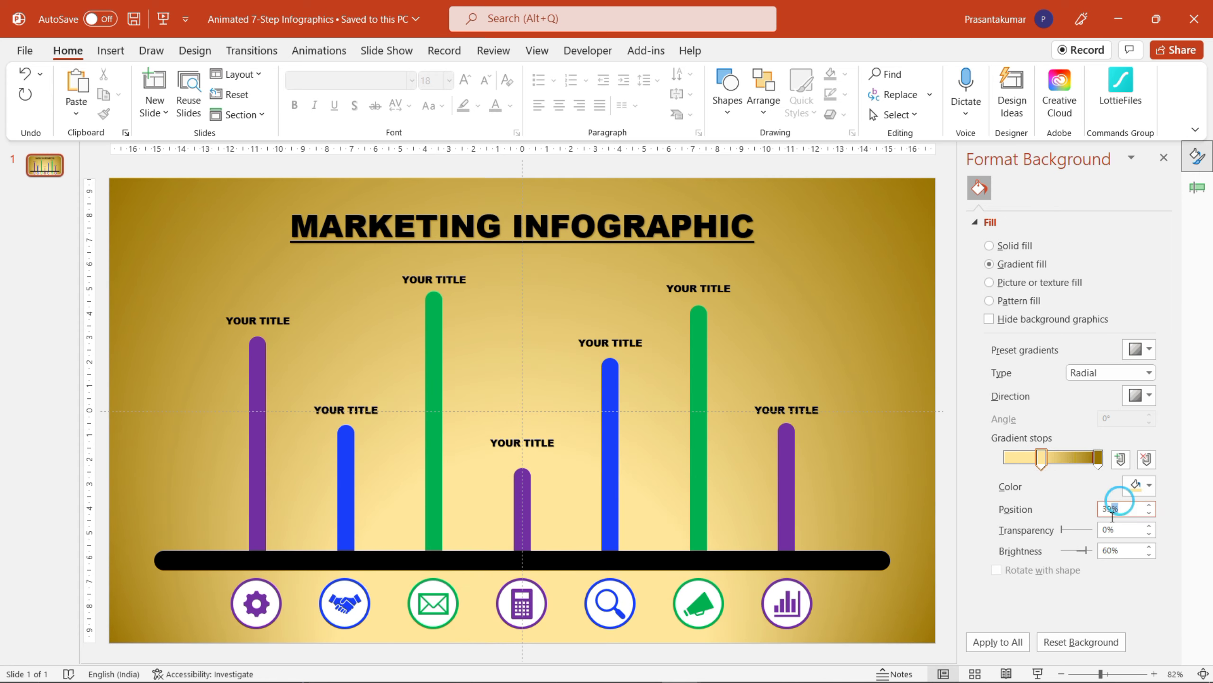
text(50)
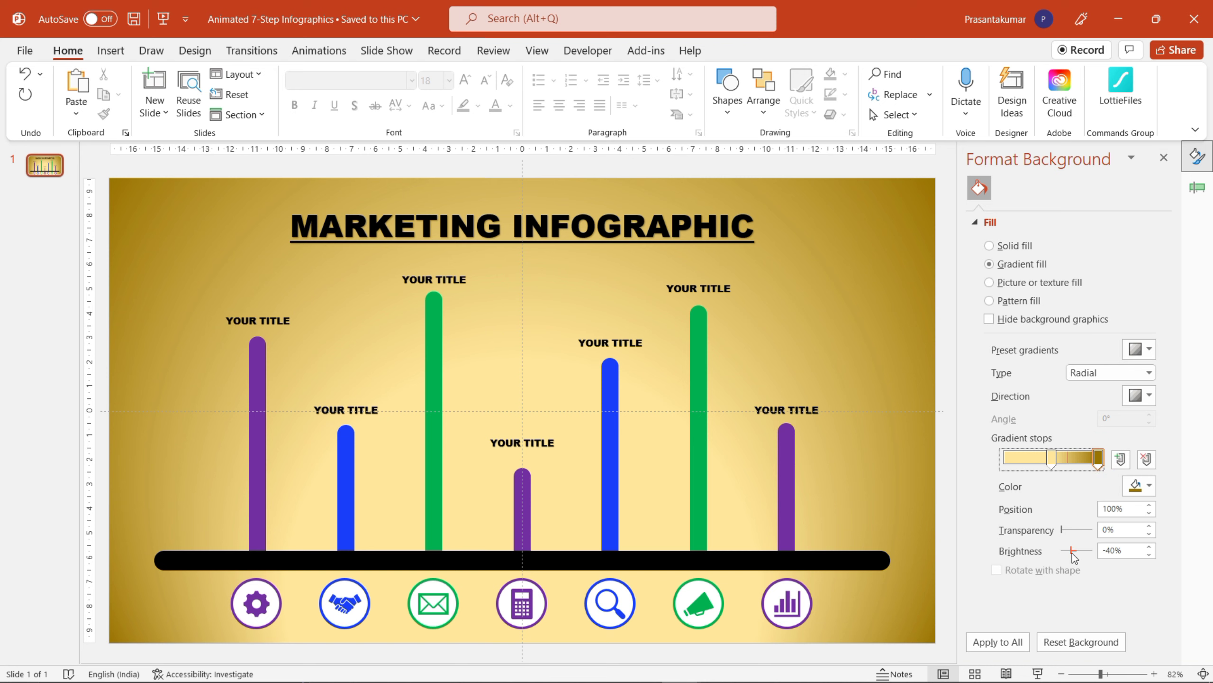
drag(1073, 551, 1081, 551)
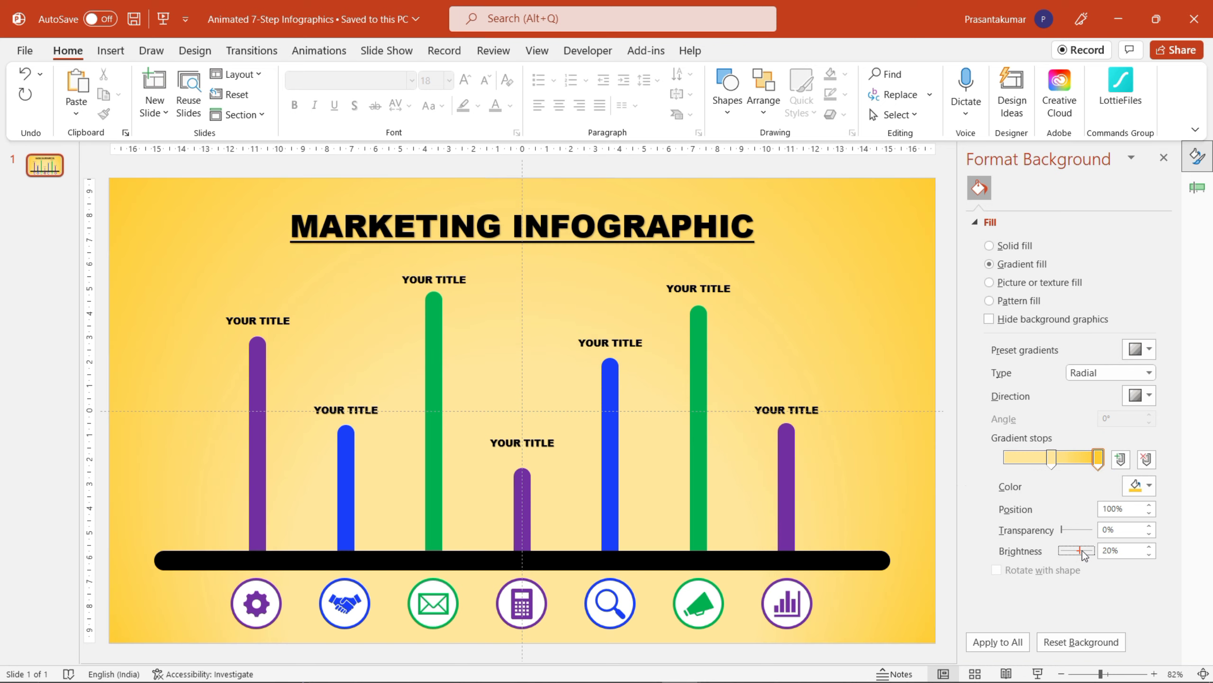
Draw a rectangle across the slide bottom, spanning the slide edges up to the black baseline.
click(106, 50)
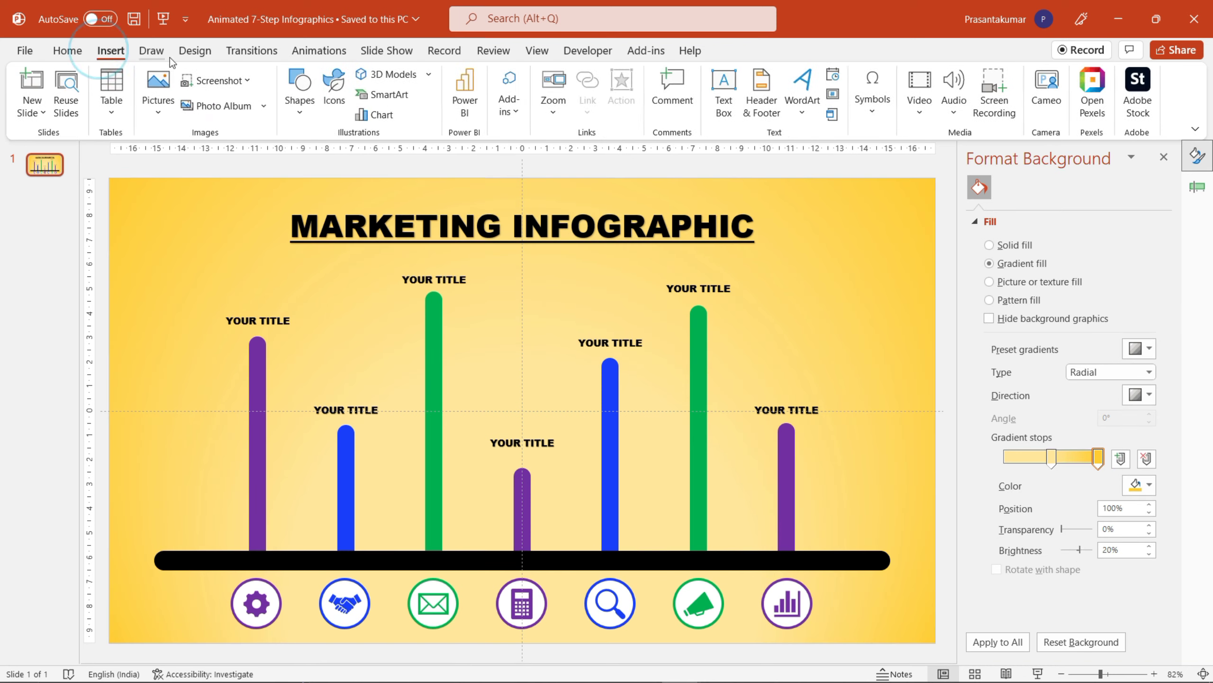
click(301, 105)
click(300, 263)
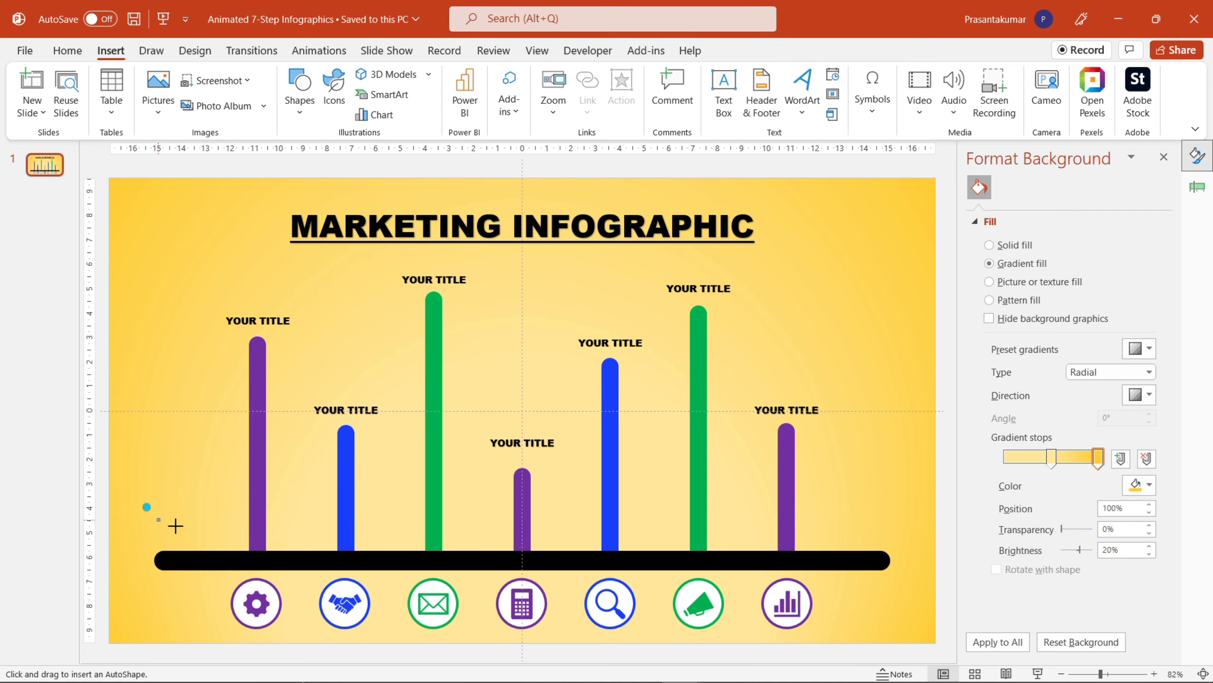
drag(155, 517, 927, 605)
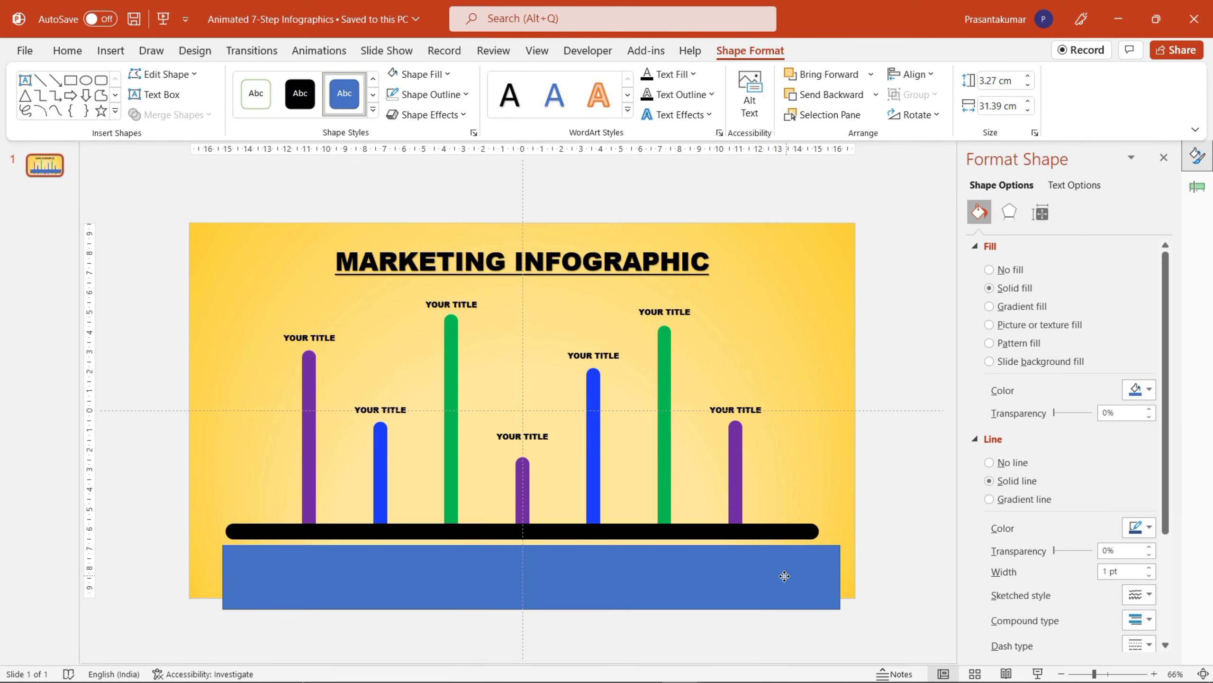
drag(785, 576, 777, 566)
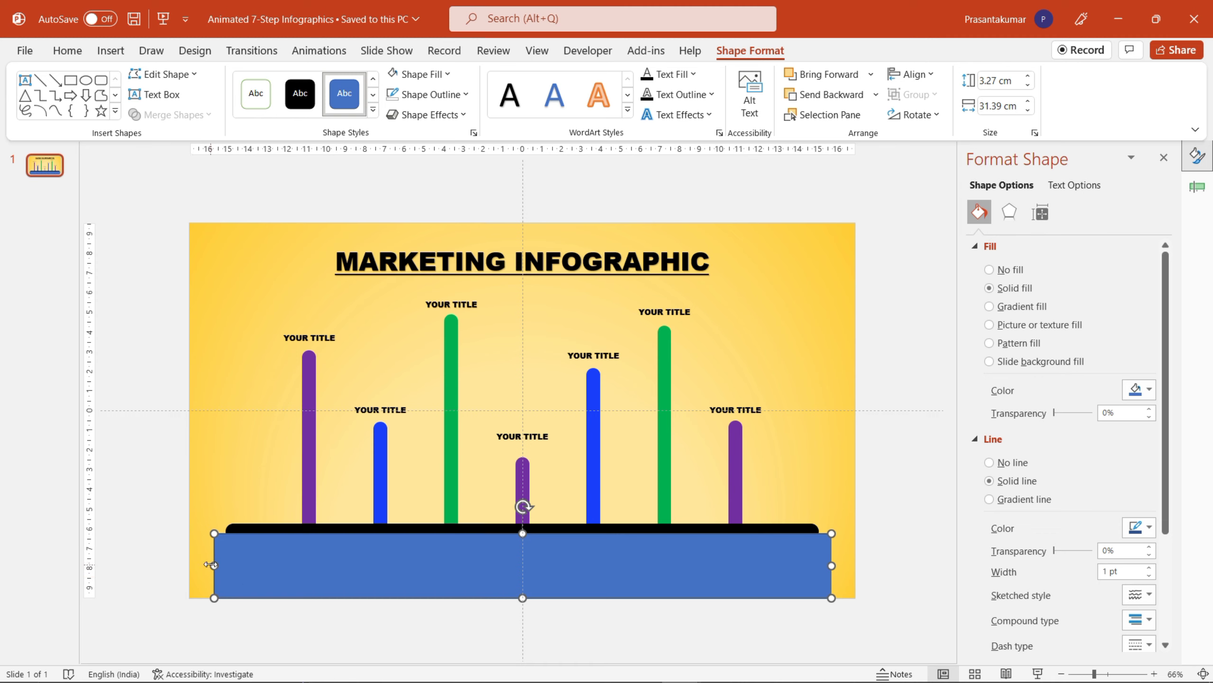
drag(210, 565, 175, 566)
drag(834, 567, 855, 566)
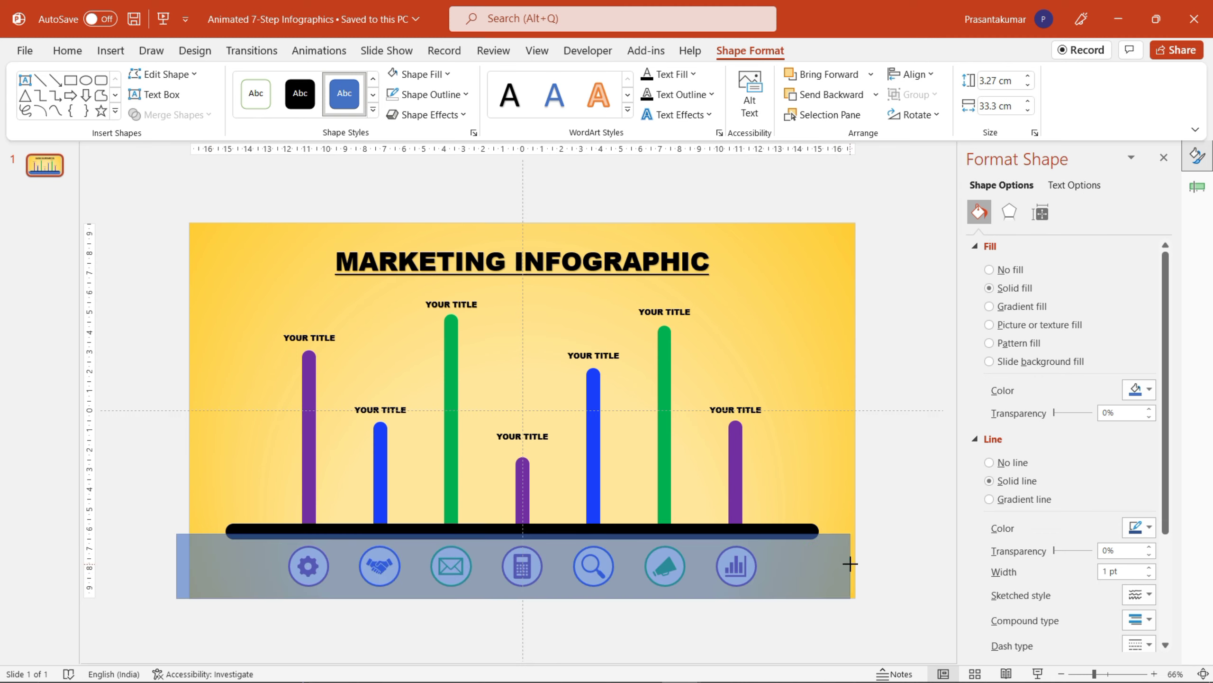
drag(176, 565, 186, 568)
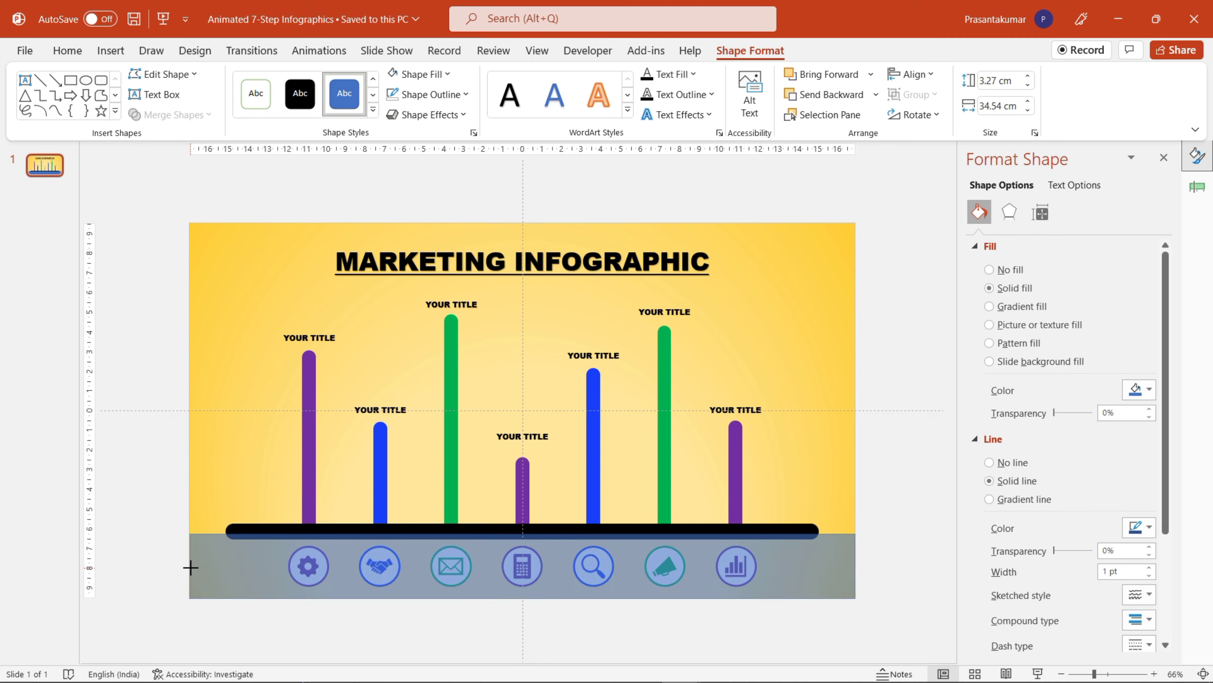
scroll(401, 564, up, 4)
drag(523, 533, 523, 558)
Check the layering order of the black baseline, then select the bottom rectangle.
click(583, 544)
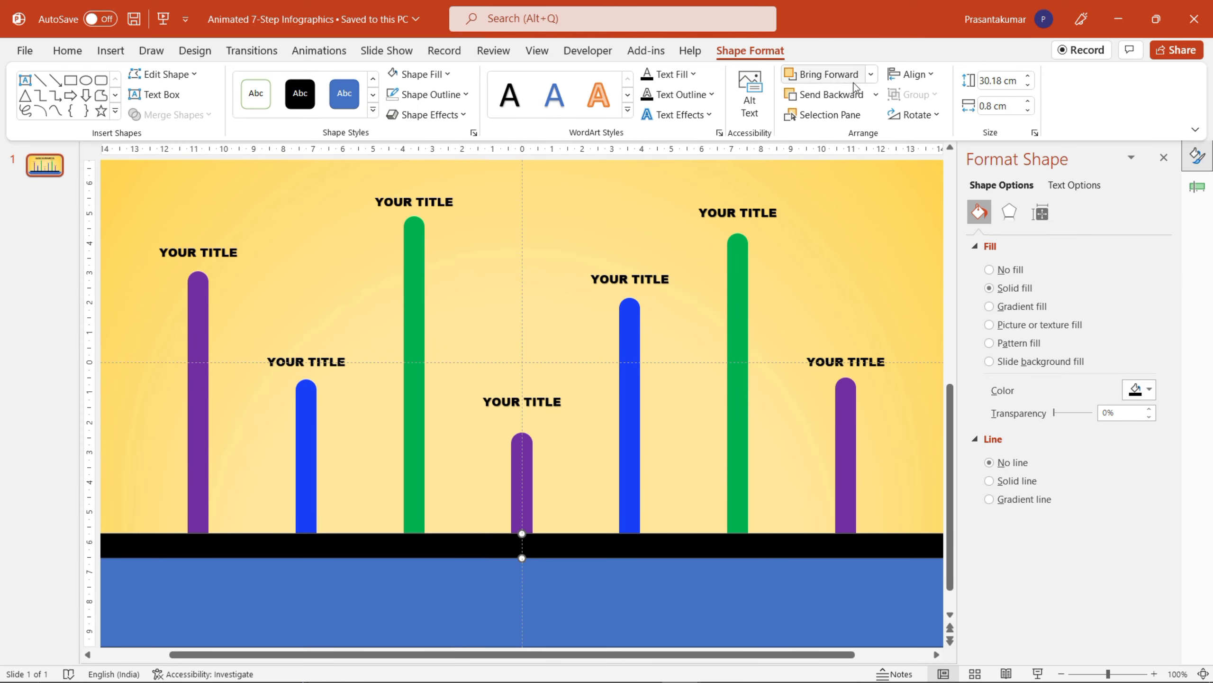
click(871, 74)
click(853, 116)
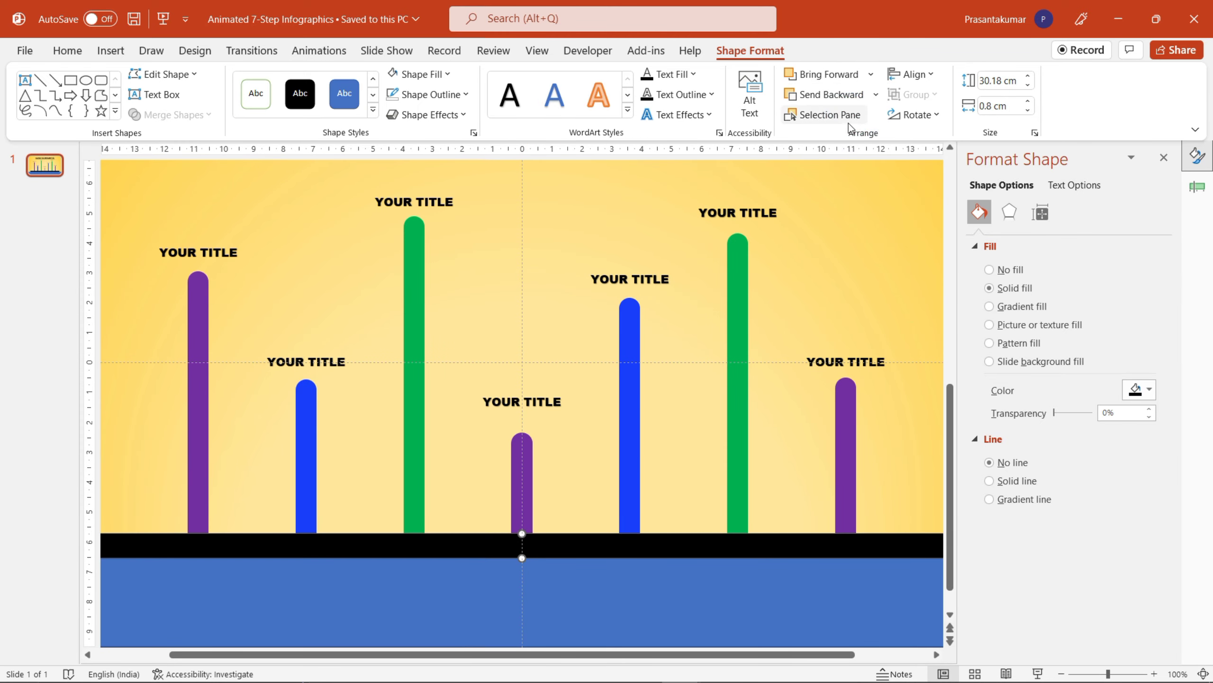
click(870, 75)
click(845, 116)
click(789, 582)
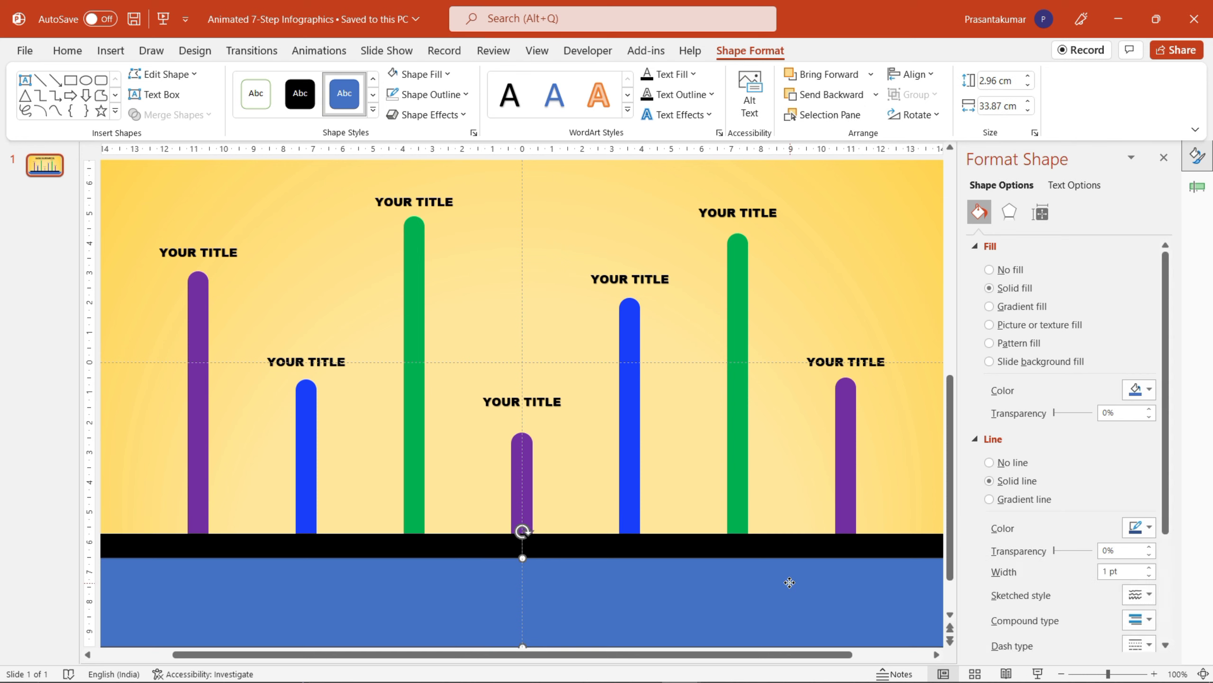
Give the rectangle Slide background fill and No line, then close the formatting pane.
click(990, 362)
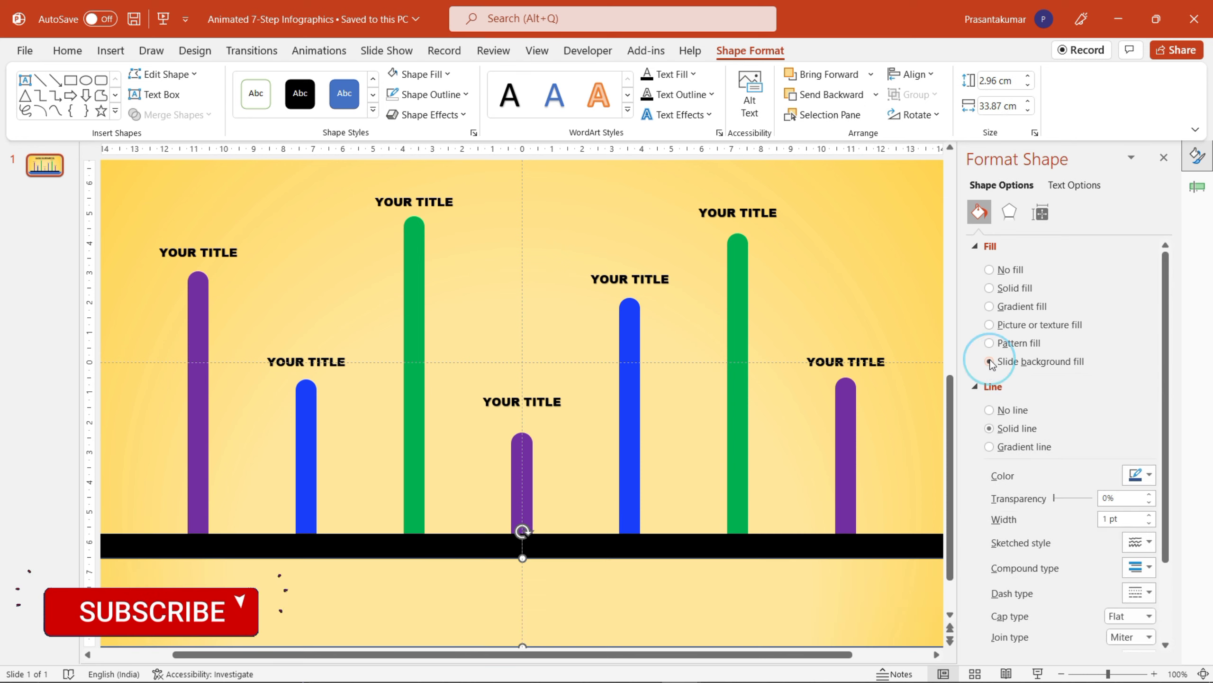
click(989, 410)
ctrl+scroll(827, 388, down, 5)
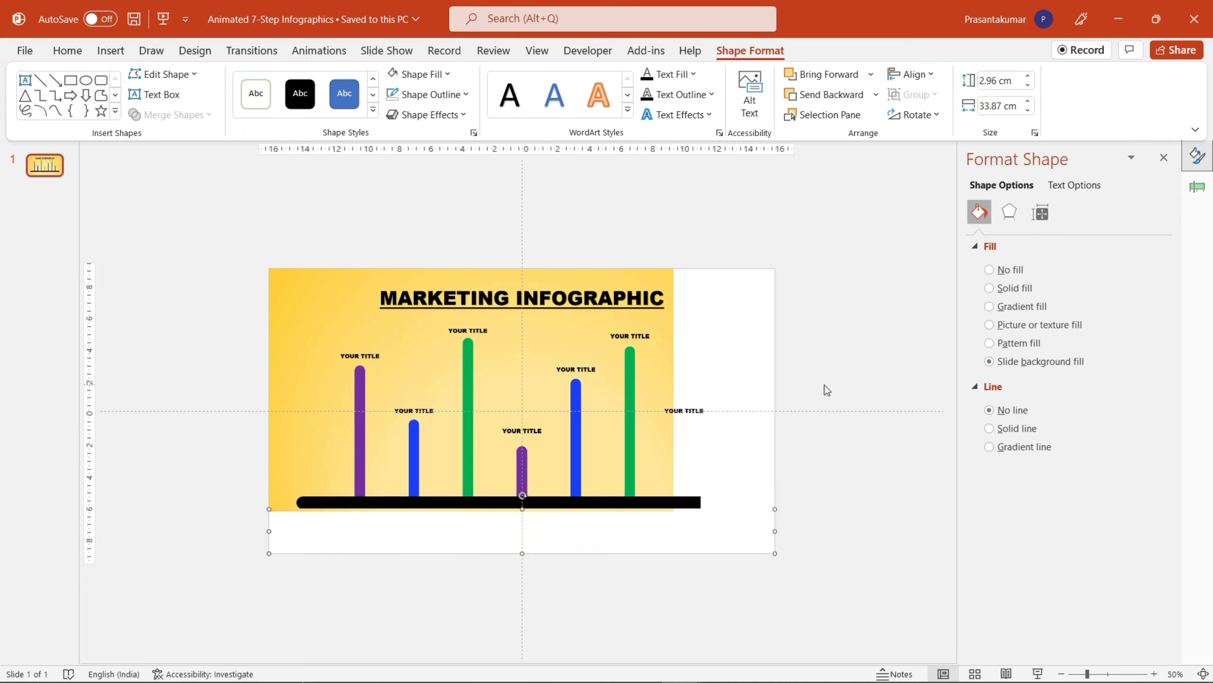
click(656, 378)
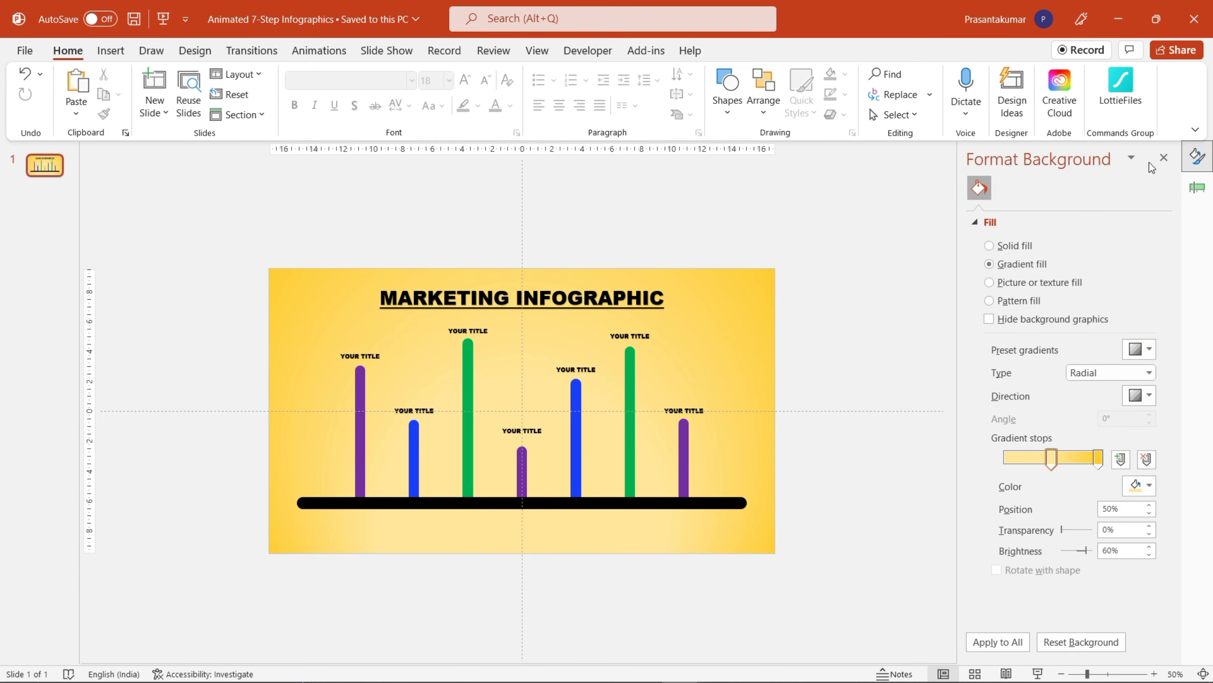
click(1163, 158)
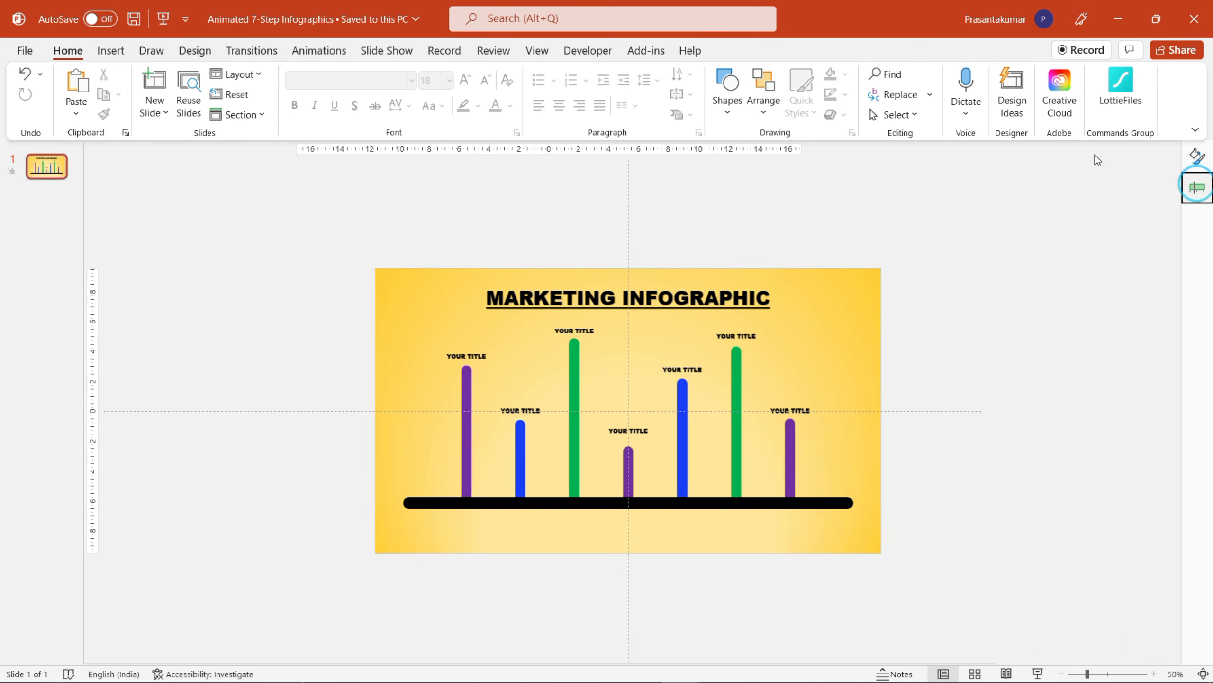
Preview the slide's animations to watch the gear, handshake and envelope icons rise.
click(317, 48)
click(31, 90)
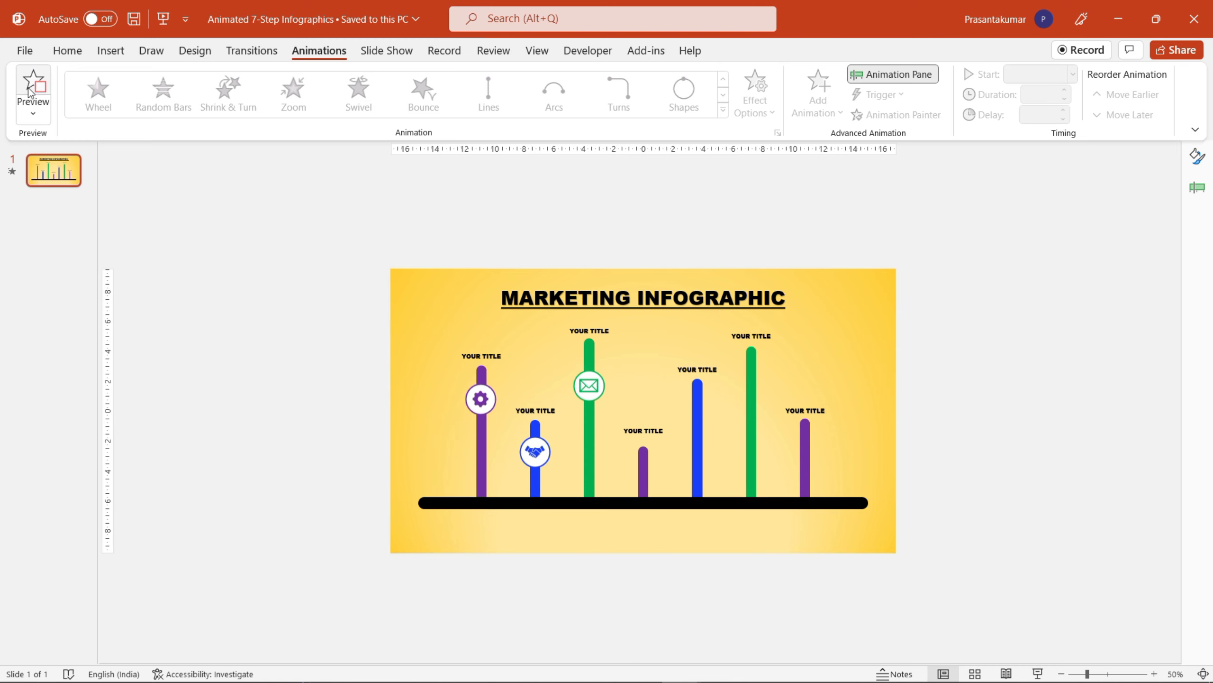